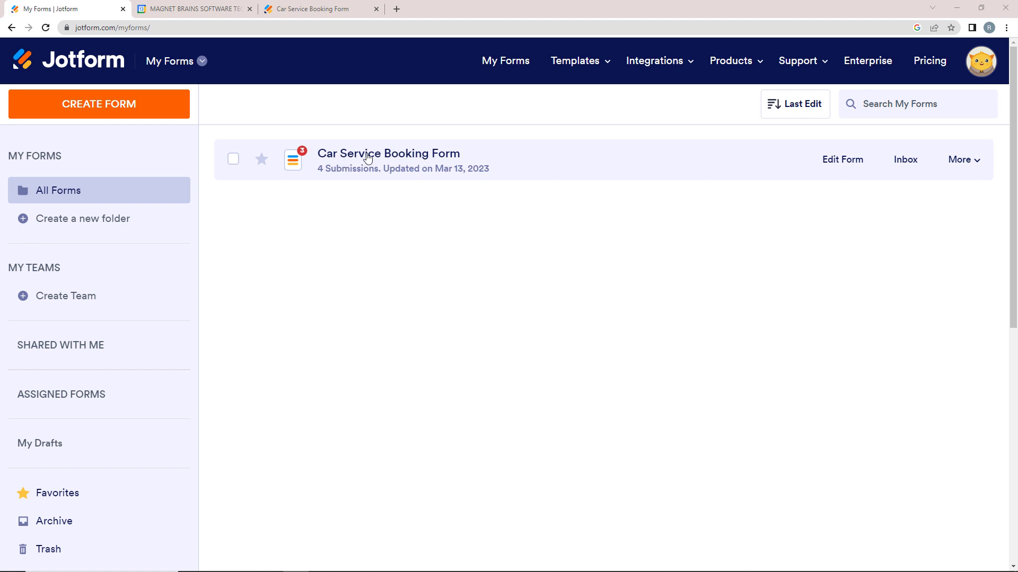
# Review the Jotform forms list, the Google Calendar day view and the fields of the public Car Service Booking Form
pyautogui.click(227, 4)
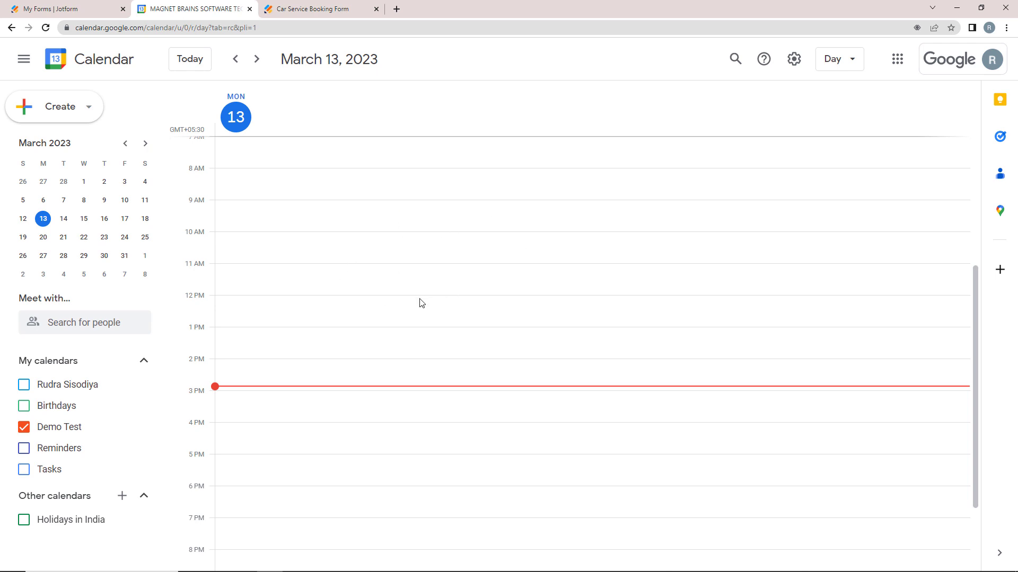
pyautogui.click(50, 9)
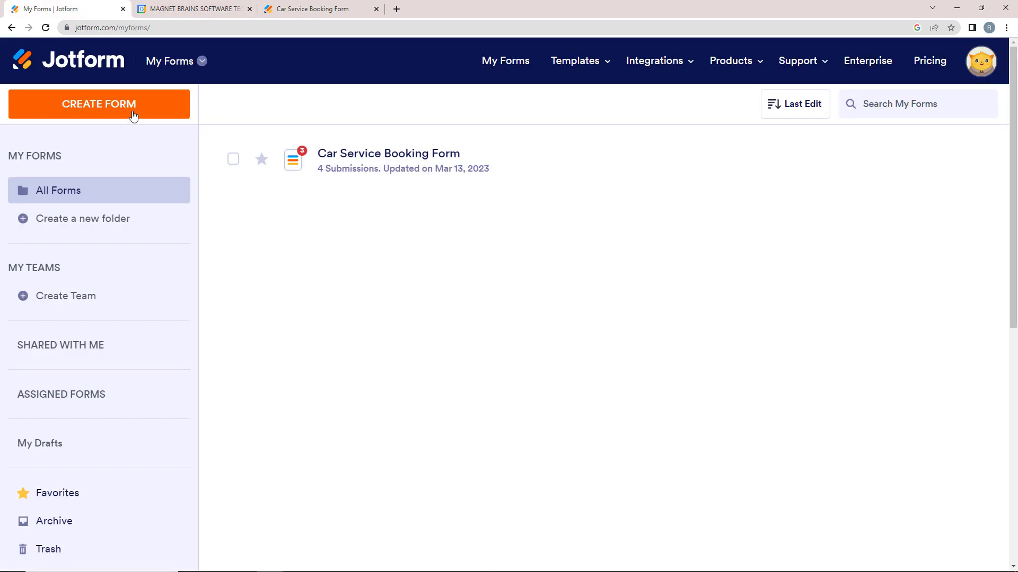
pyautogui.click(152, 10)
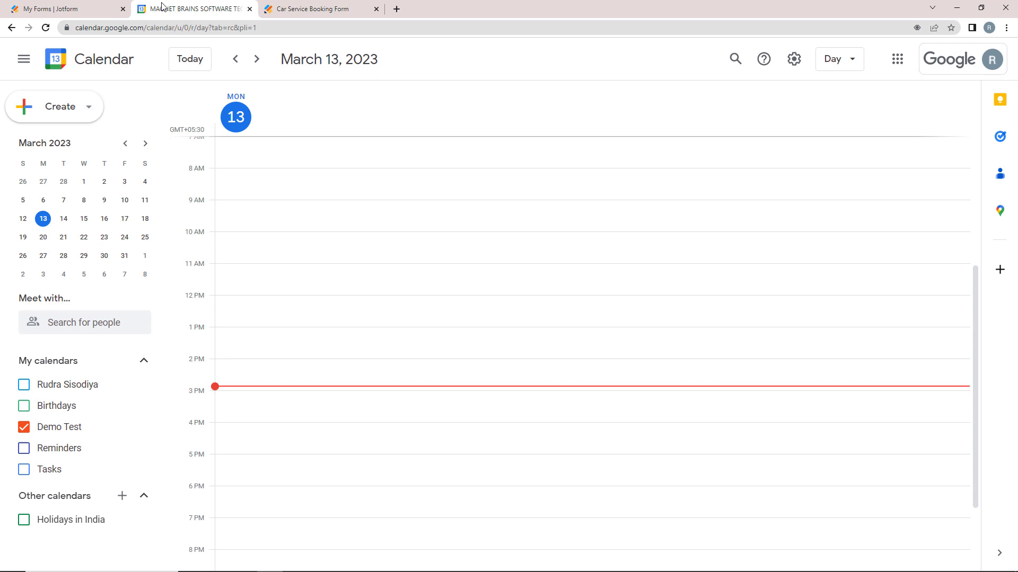
pyautogui.click(74, 8)
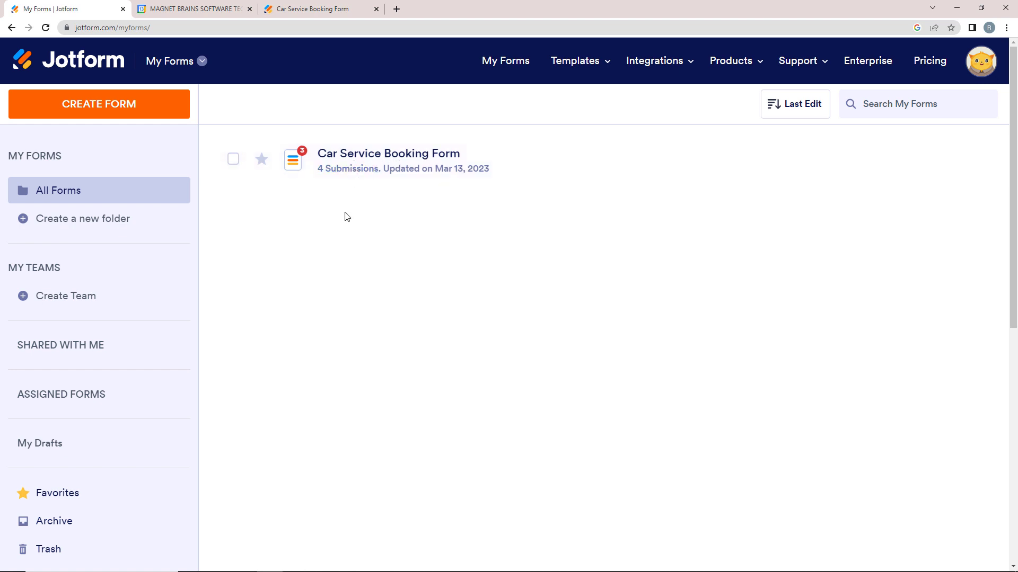
pyautogui.click(224, 5)
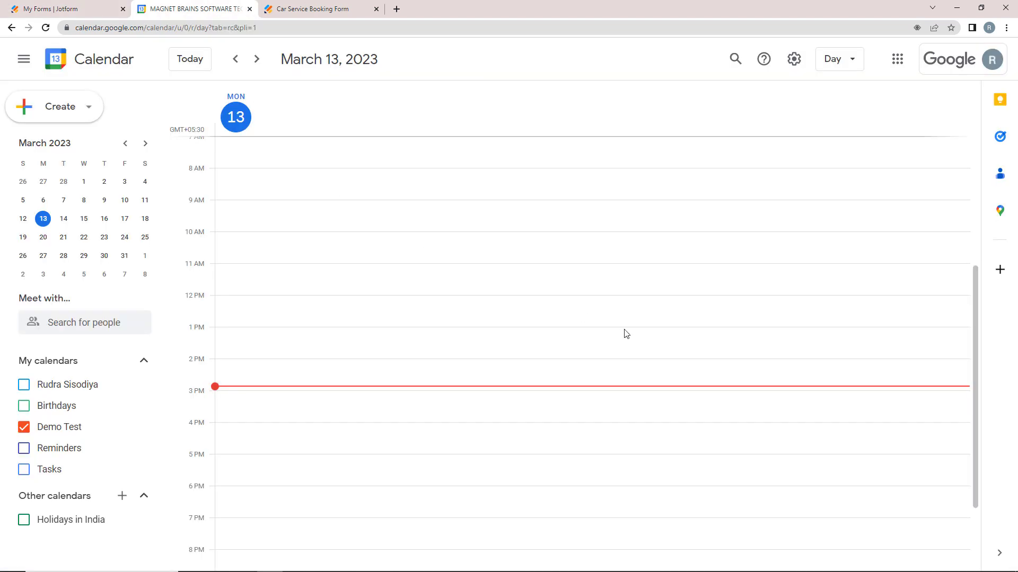
pyautogui.click(91, 9)
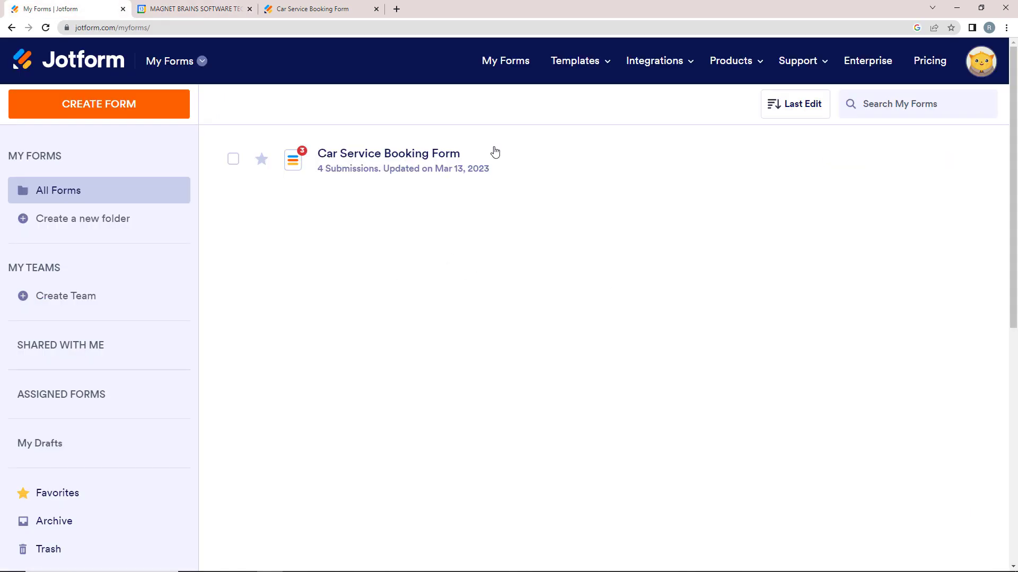
pyautogui.click(347, 9)
pyautogui.scroll(-10, 352, 252)
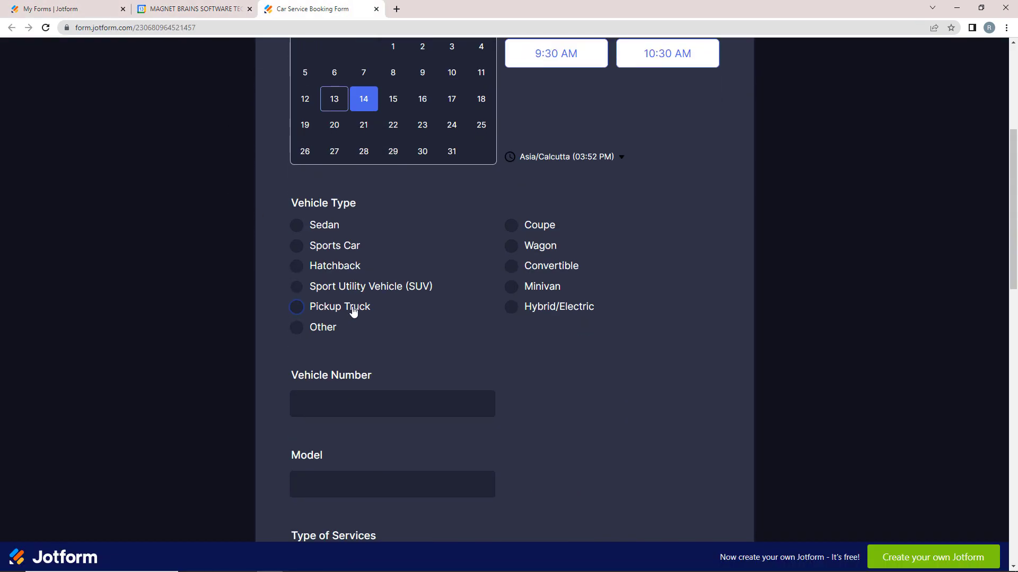
pyautogui.scroll(10, 330, 380)
pyautogui.click(397, 9)
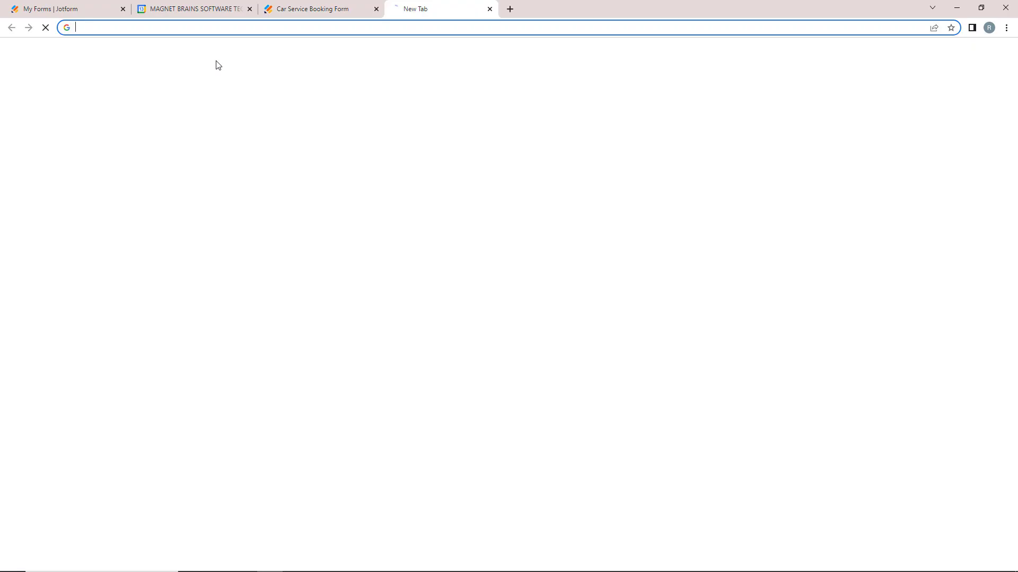
pyautogui.click(159, 26)
pyautogui.write('ww')
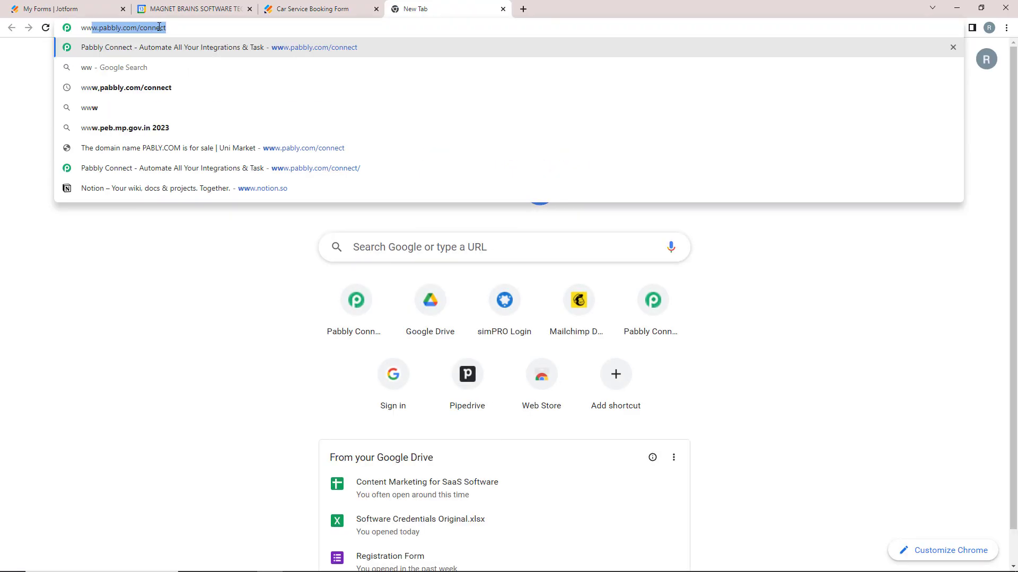
pyautogui.write('w.pabbl')
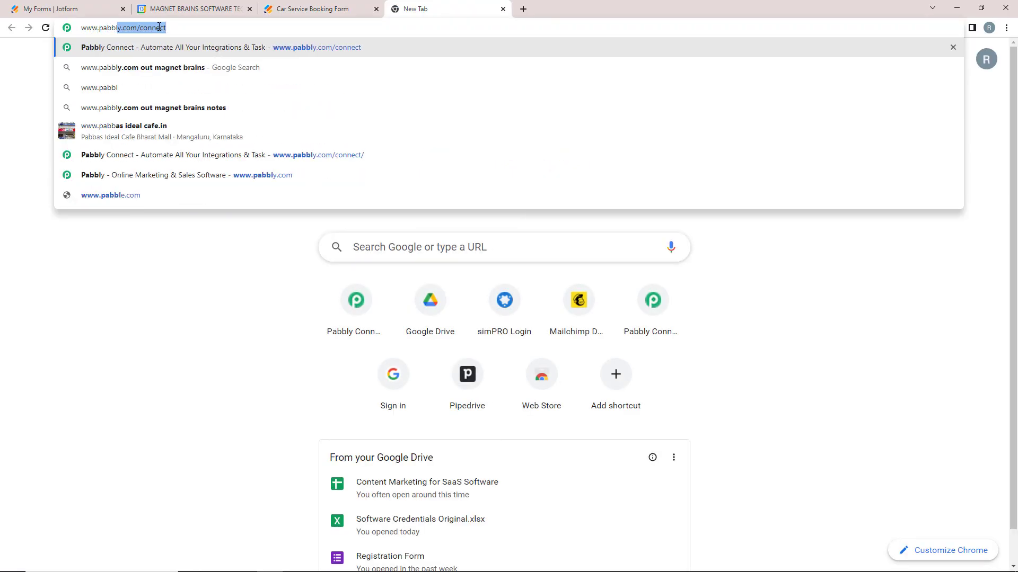
pyautogui.write('y.com')
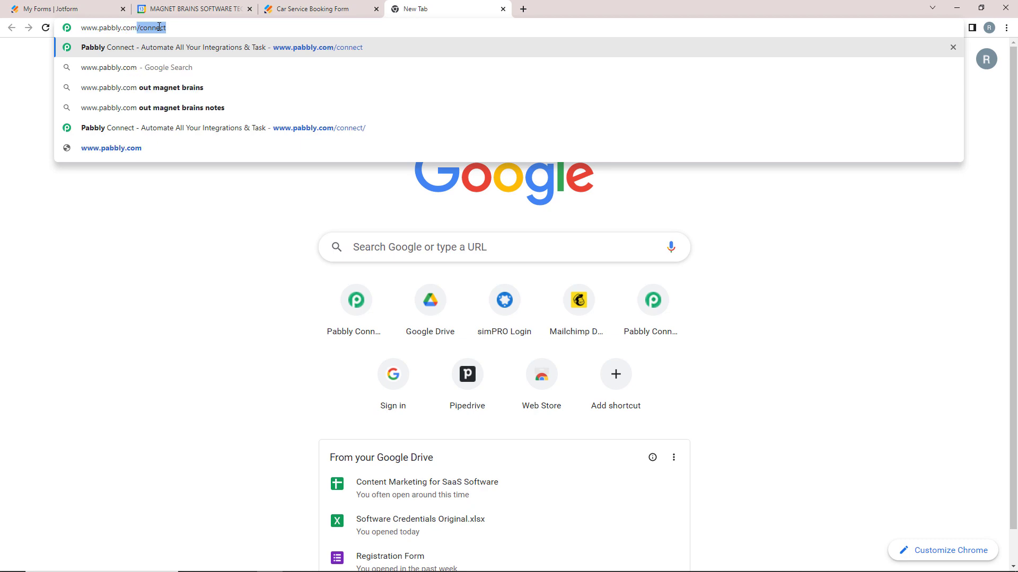
pyautogui.write('/connect')
pyautogui.press('Return')
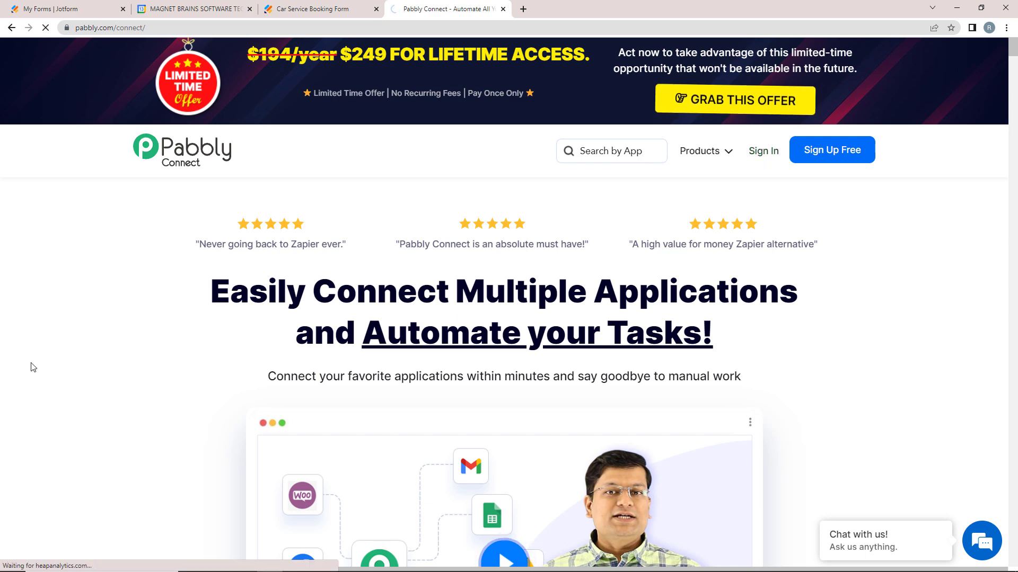
# Sign in to Pabbly and access the Pabbly Connect dashboard from the list of all apps
pyautogui.click(761, 153)
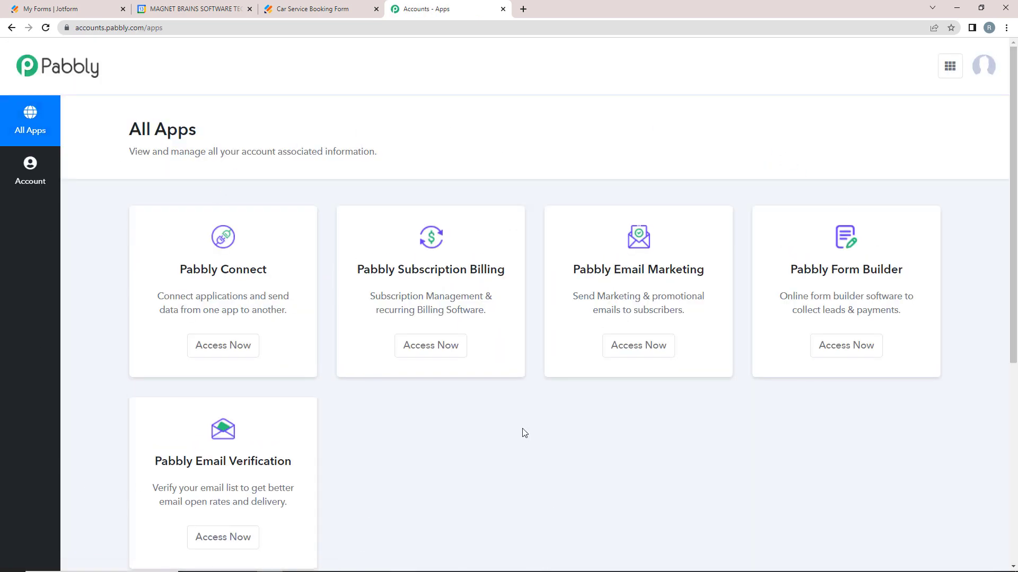
pyautogui.moveTo(179, 264); pyautogui.dragTo(274, 268)
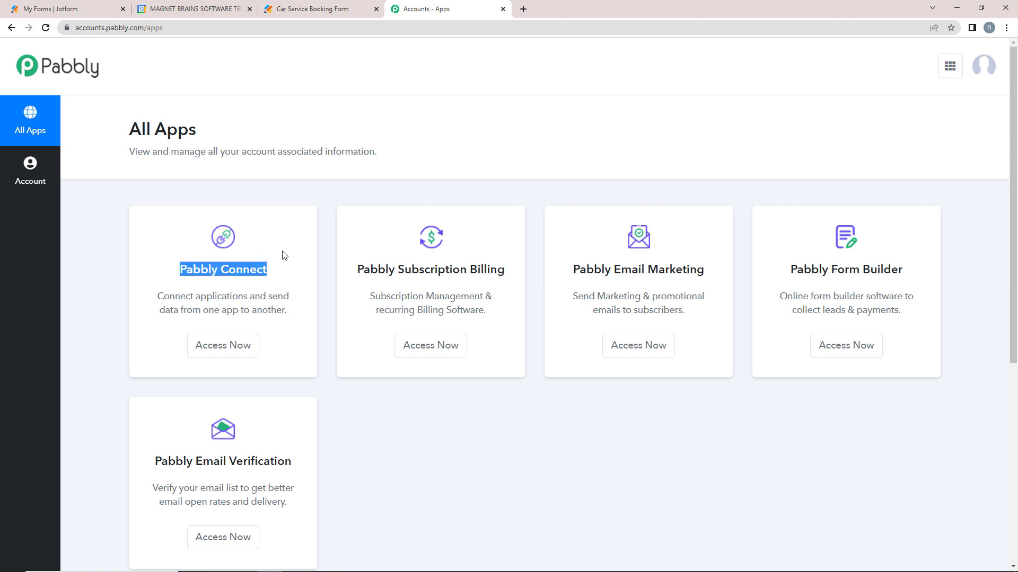
pyautogui.click(283, 256)
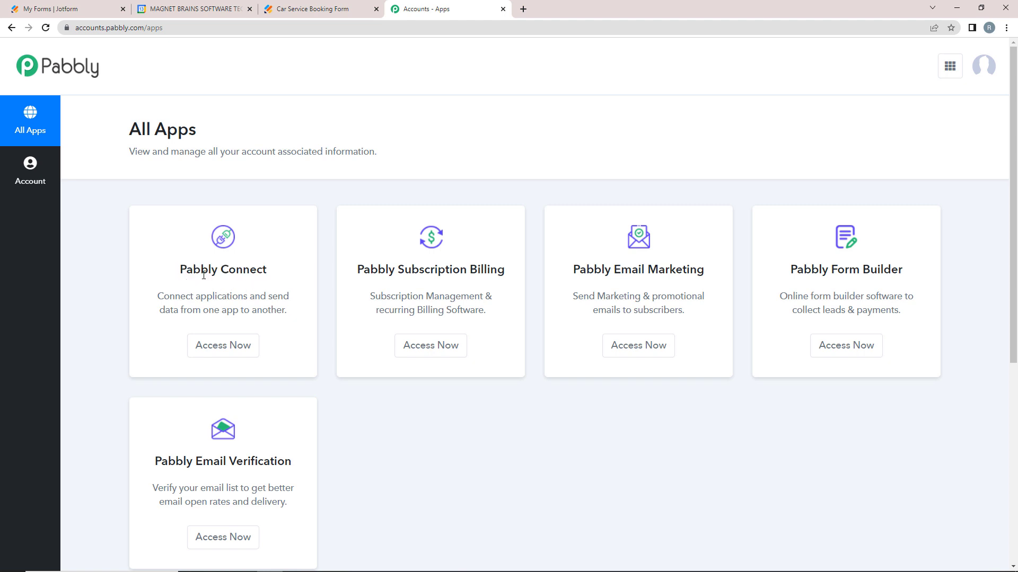
pyautogui.click(227, 347)
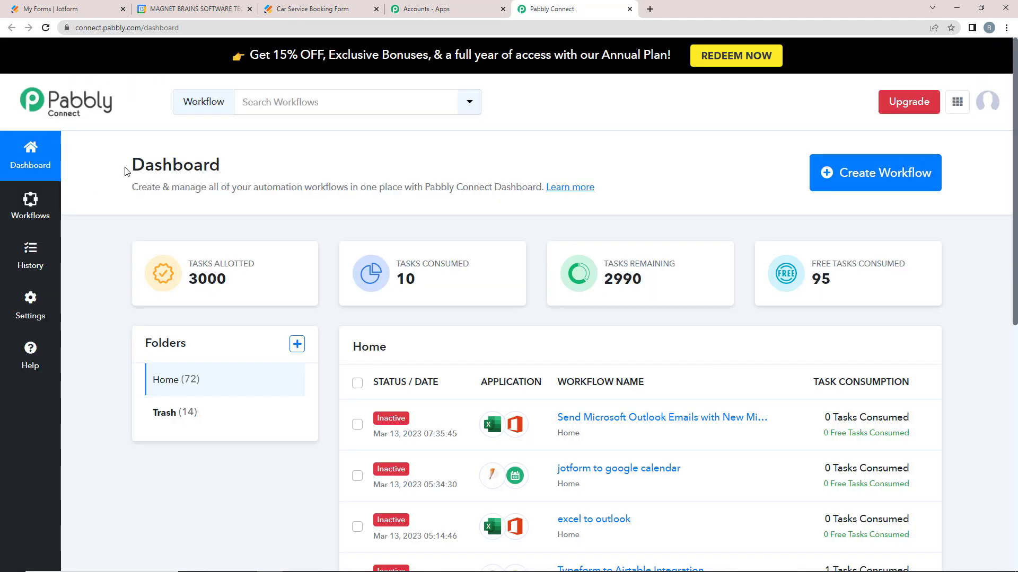
pyautogui.moveTo(126, 171); pyautogui.dragTo(341, 168)
pyautogui.click(555, 166)
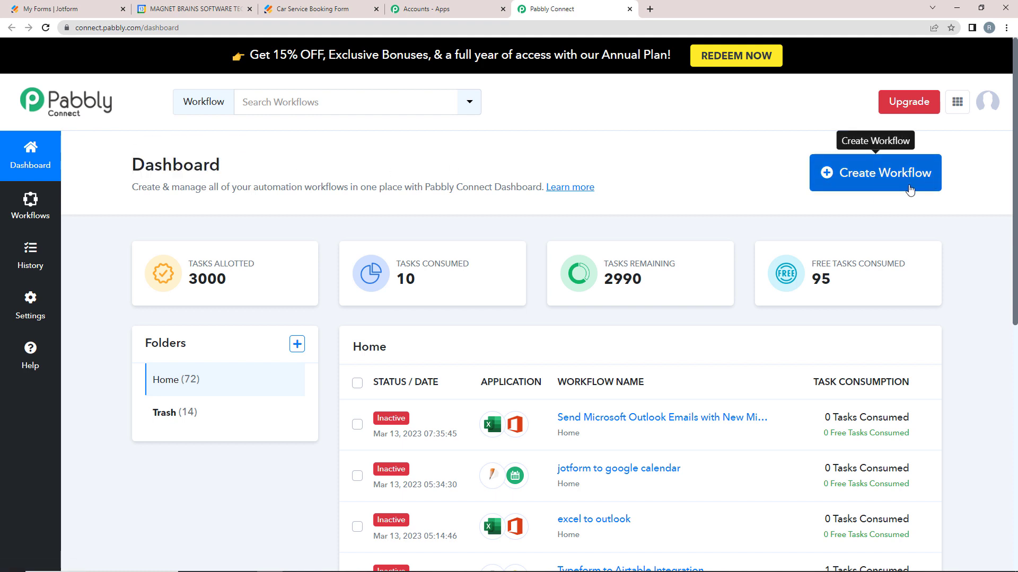
# Create a new workflow named "Create Google Calendar Event from New Jotform Submission"
pyautogui.click(881, 190)
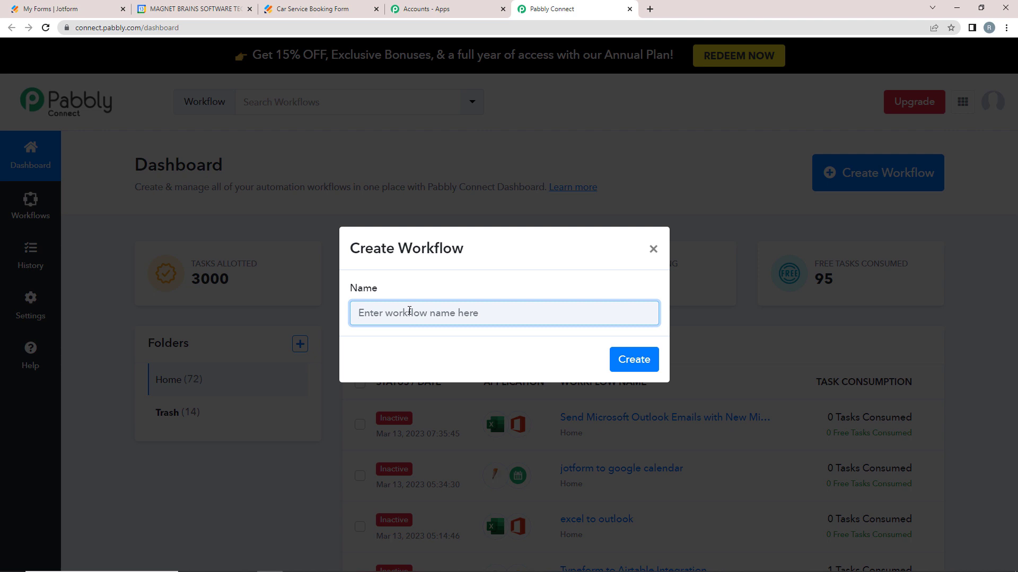
pyautogui.write('Create Google Calendar Event from New Jotform Submission')
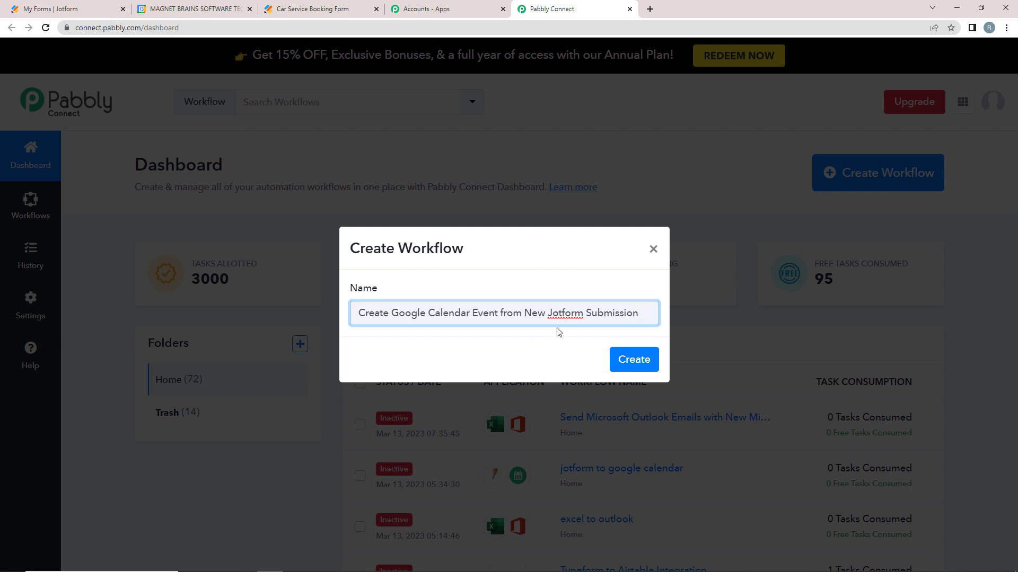
pyautogui.click(71, 9)
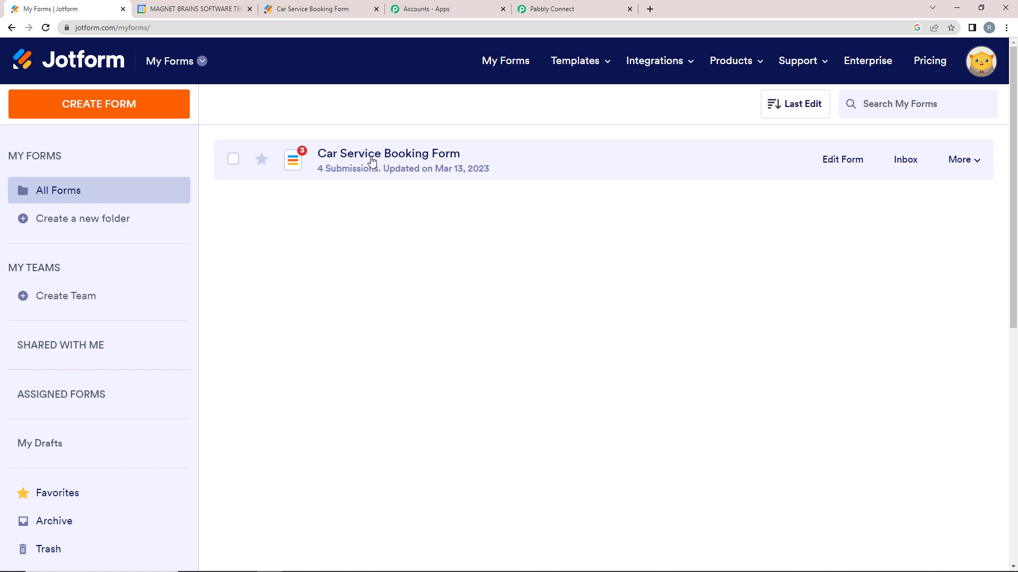
pyautogui.click(182, 11)
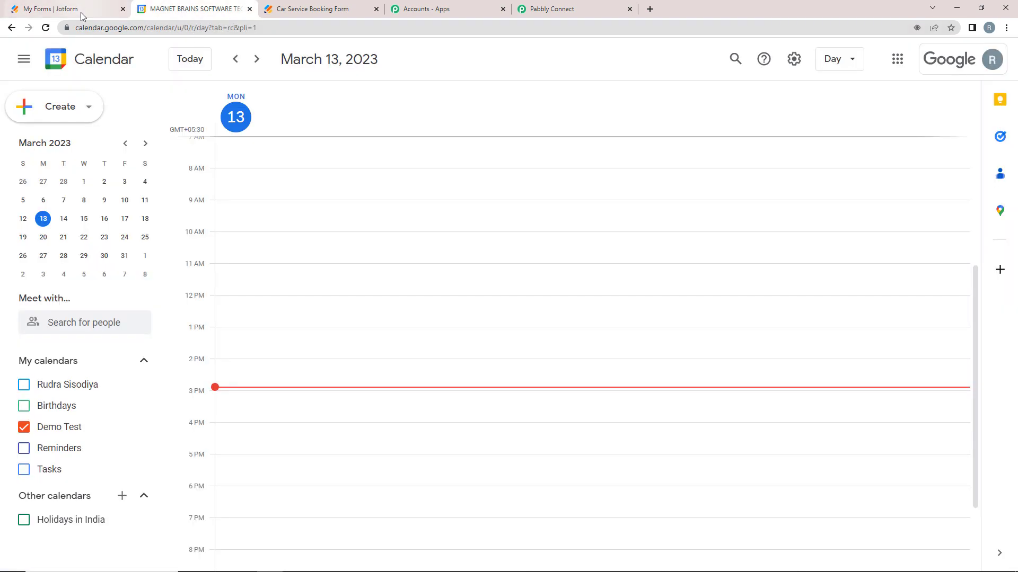
pyautogui.click(53, 10)
pyautogui.click(572, 9)
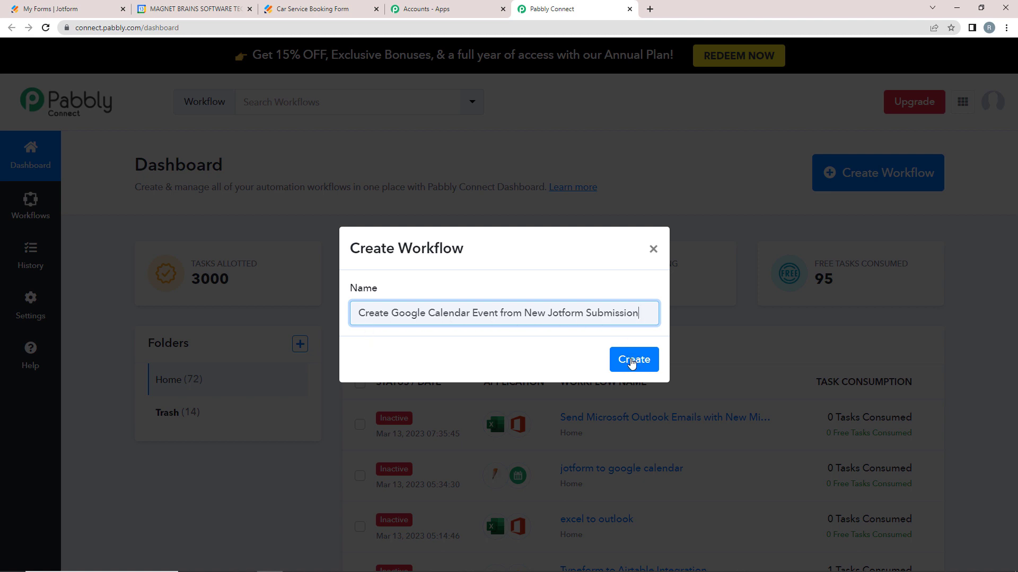
pyautogui.click(632, 363)
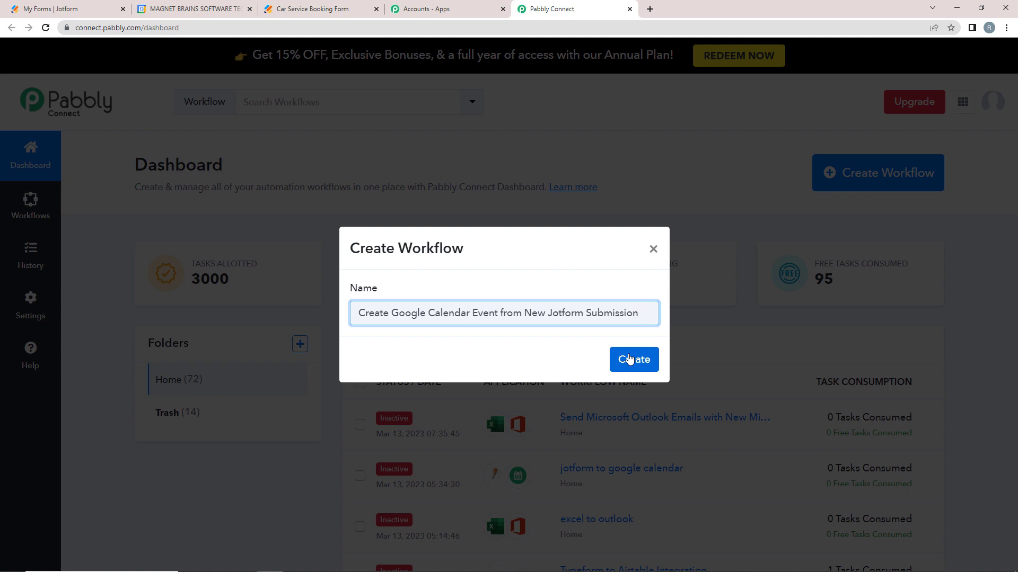
pyautogui.click(630, 359)
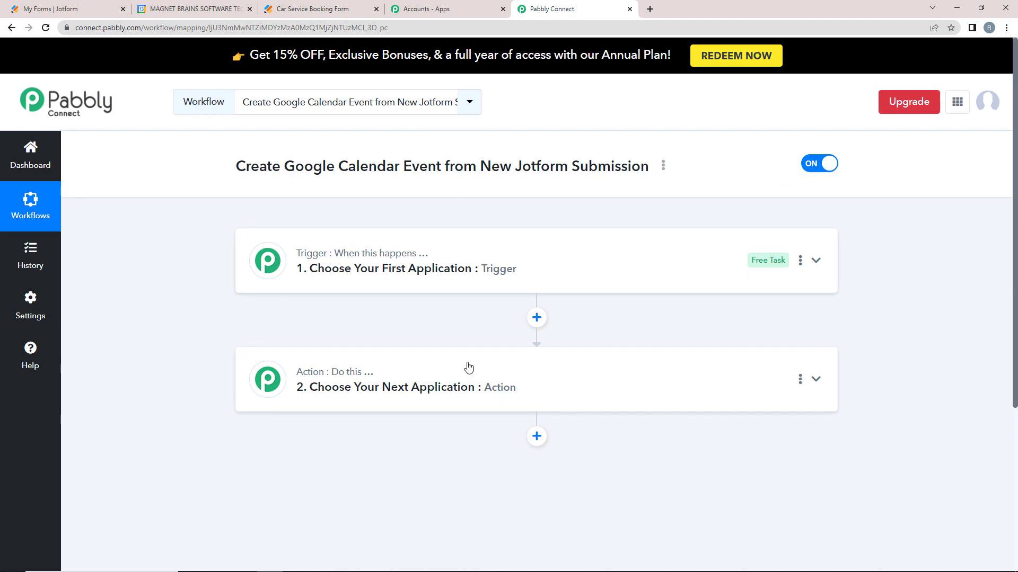
# Set the workflow's trigger application to JotForm with New Response as the trigger event
pyautogui.moveTo(339, 257)
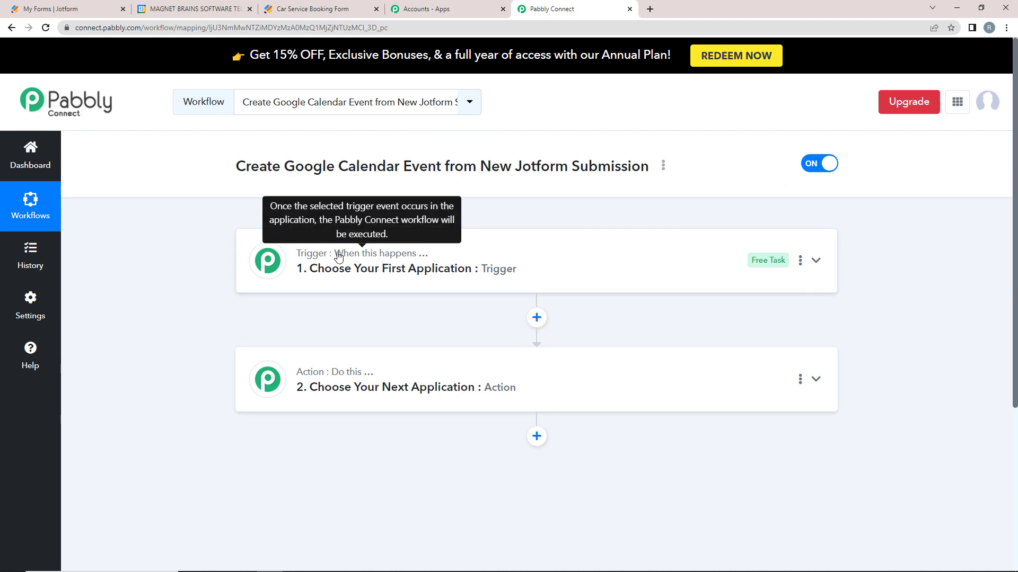
pyautogui.moveTo(351, 381)
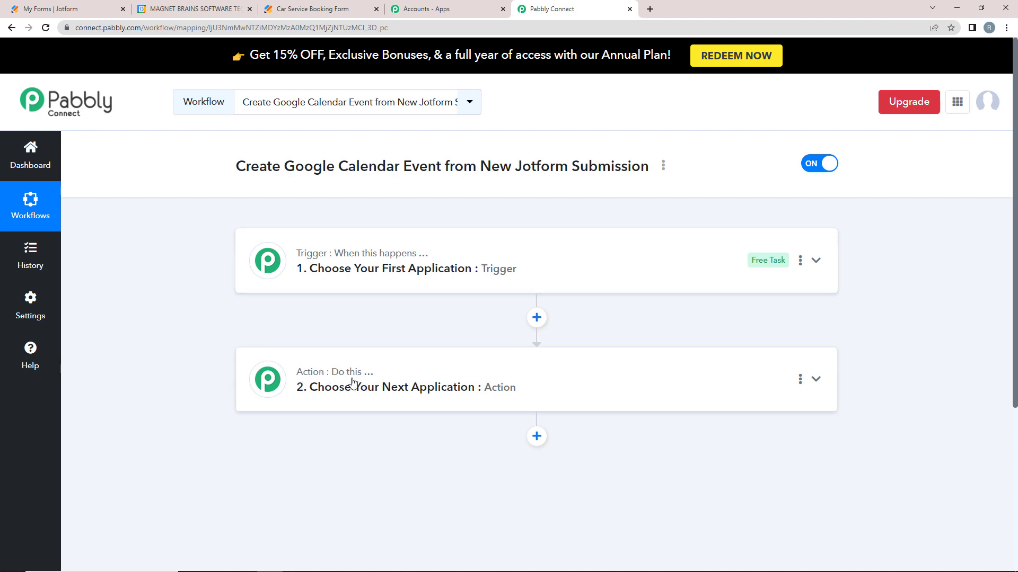
pyautogui.click(314, 261)
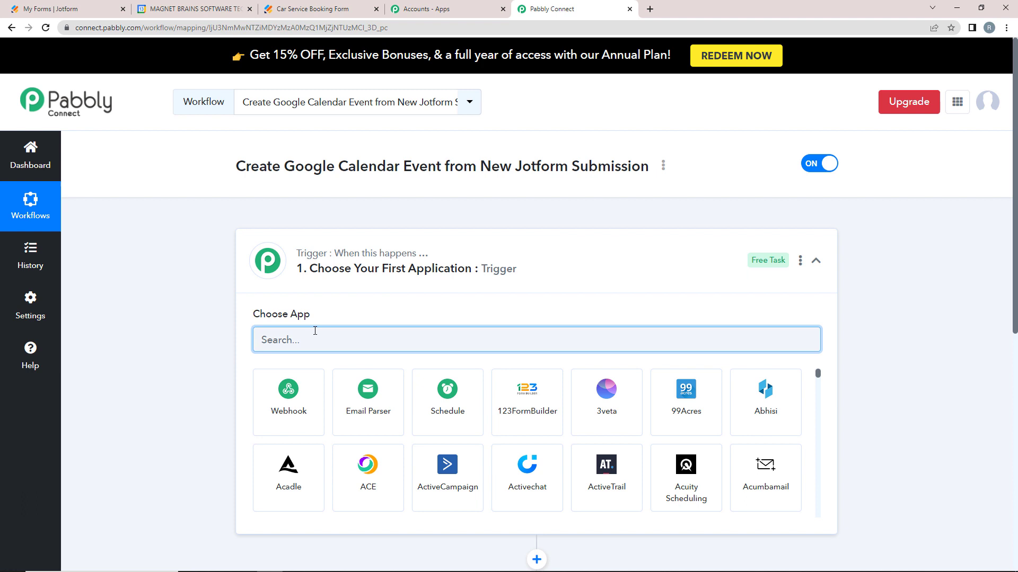
pyautogui.write('jotfor')
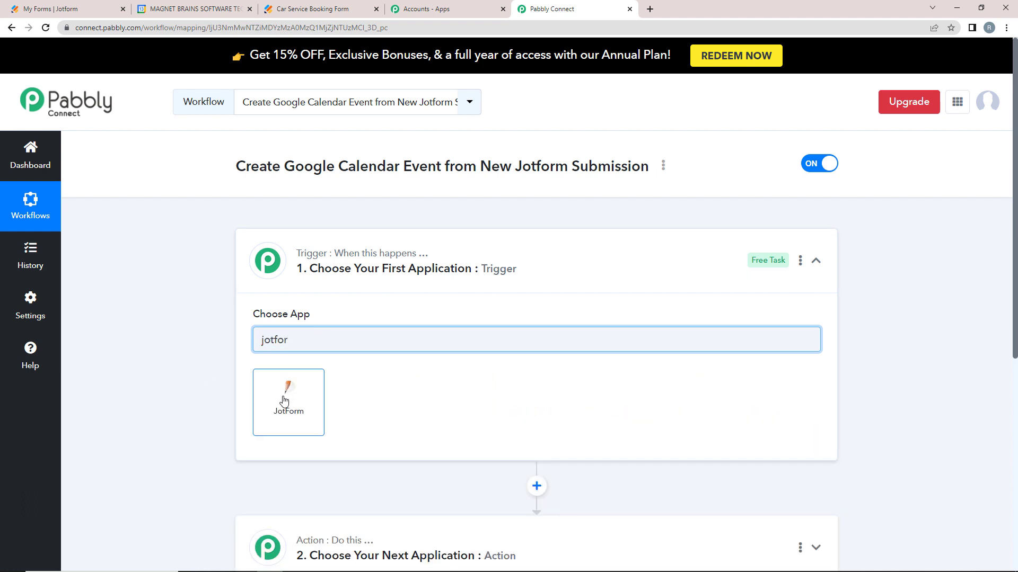
pyautogui.click(286, 402)
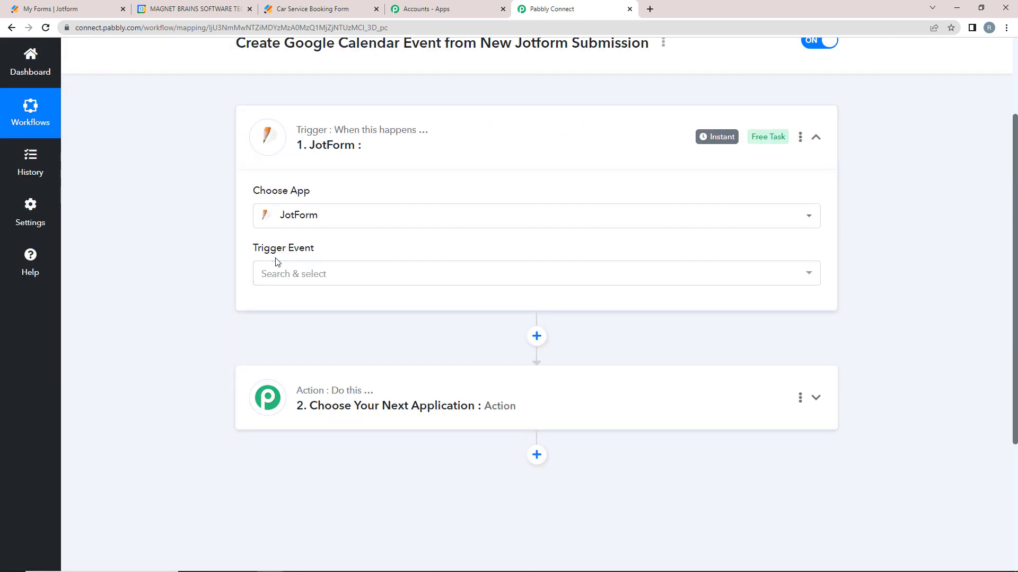
pyautogui.click(276, 273)
pyautogui.click(291, 333)
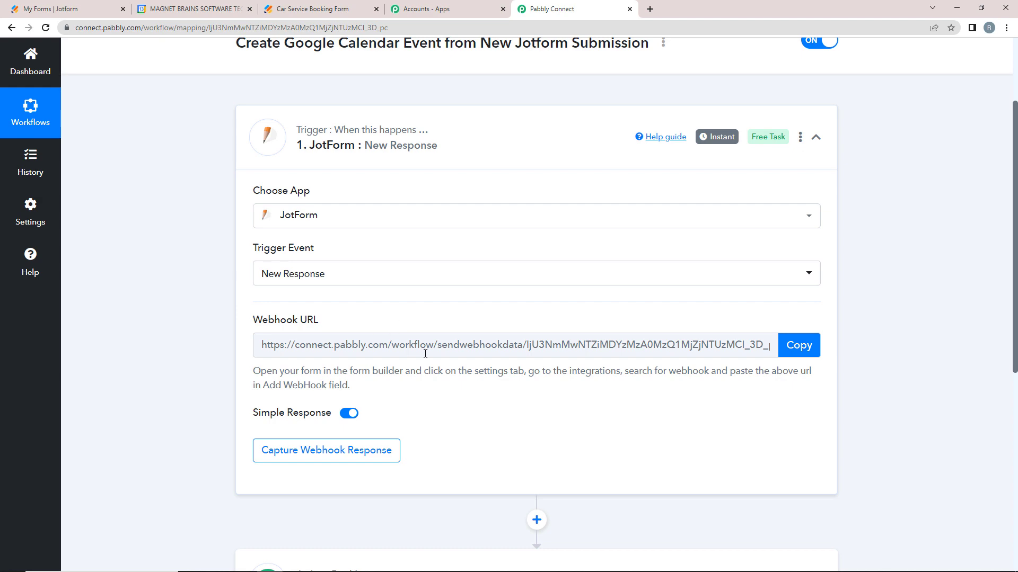
# Copy the trigger's webhook URL and open the Integrations settings of the Car Service Booking Form in Jotform
pyautogui.click(795, 347)
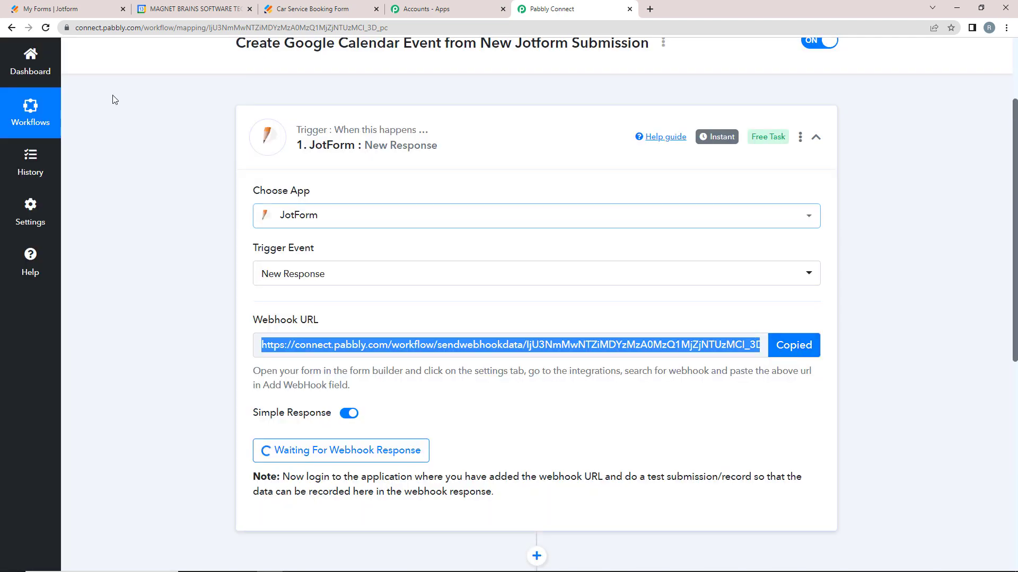
pyautogui.click(50, 9)
pyautogui.moveTo(459, 167)
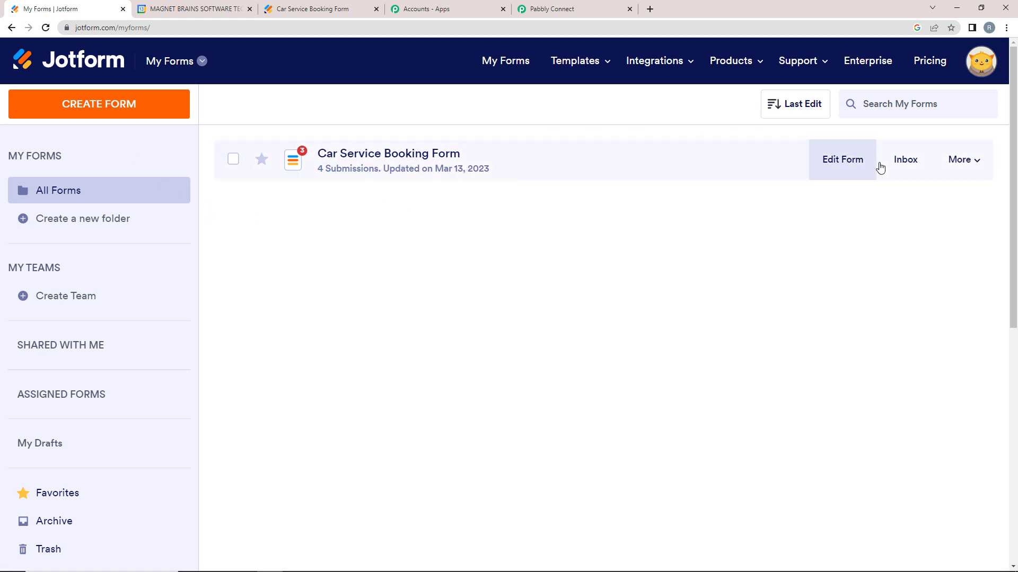
pyautogui.click(972, 162)
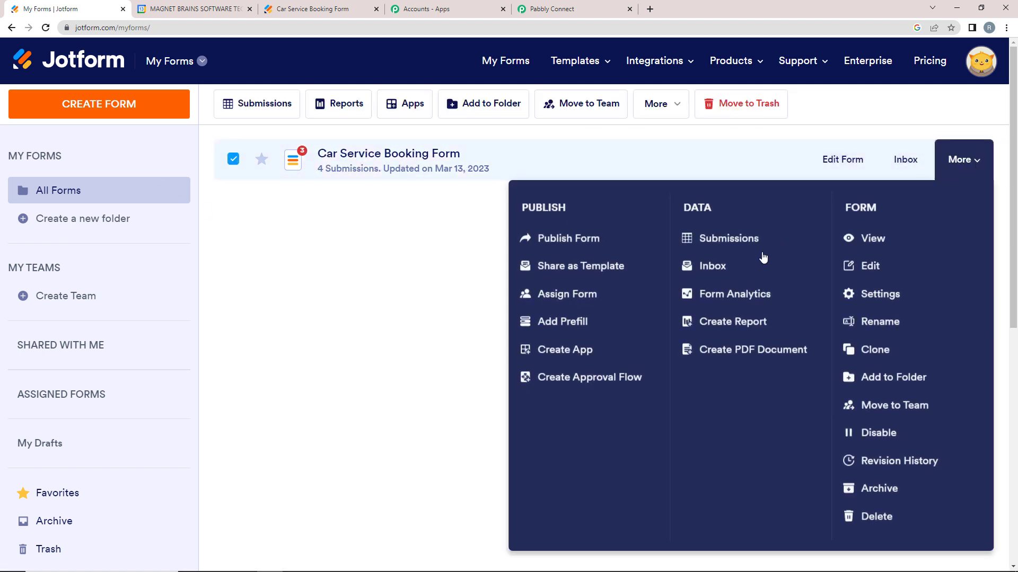
pyautogui.click(886, 297)
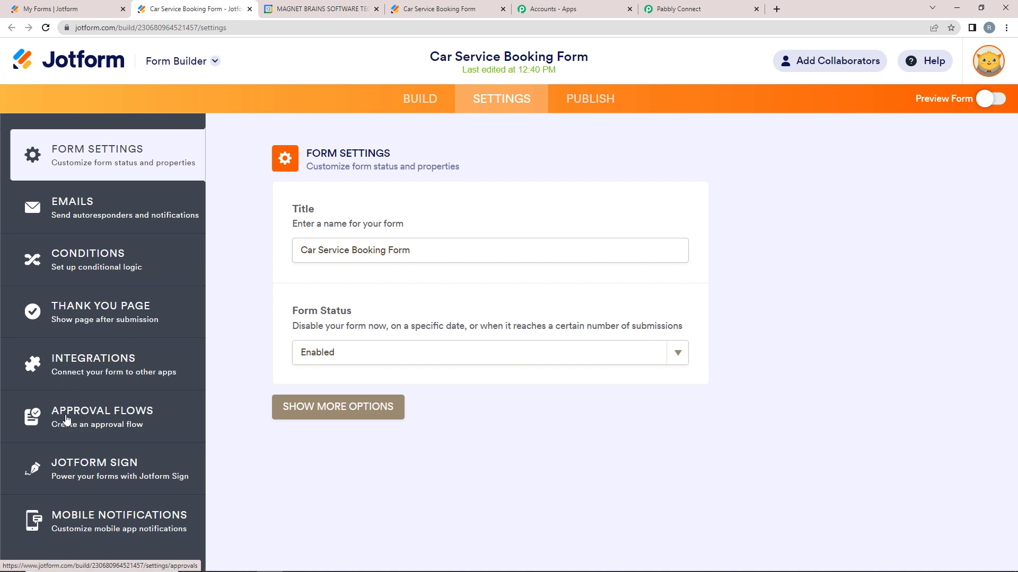
pyautogui.click(79, 373)
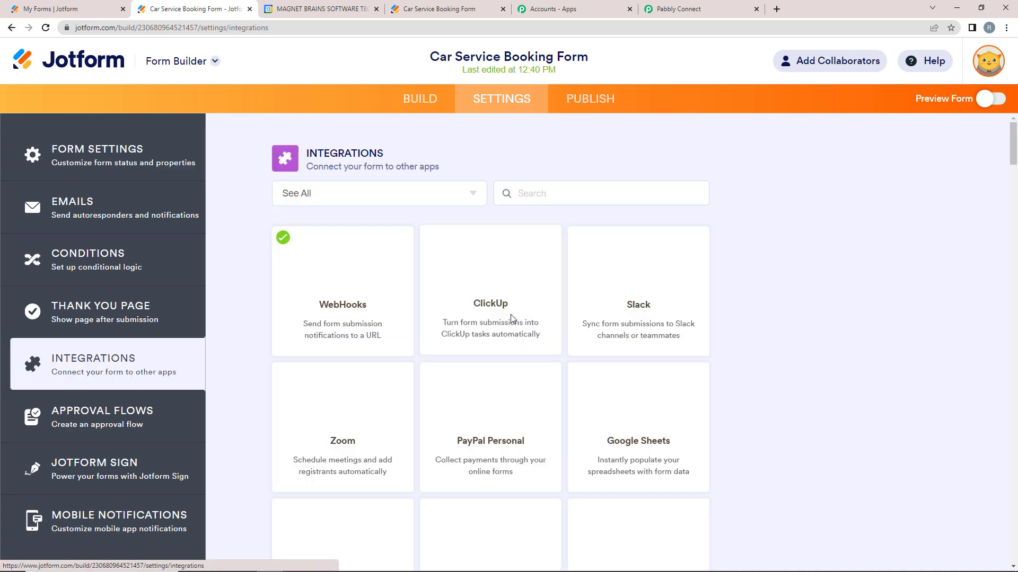
# Search the form's integrations for "web" and open the WebHooks integration
pyautogui.click(527, 193)
pyautogui.write('web')
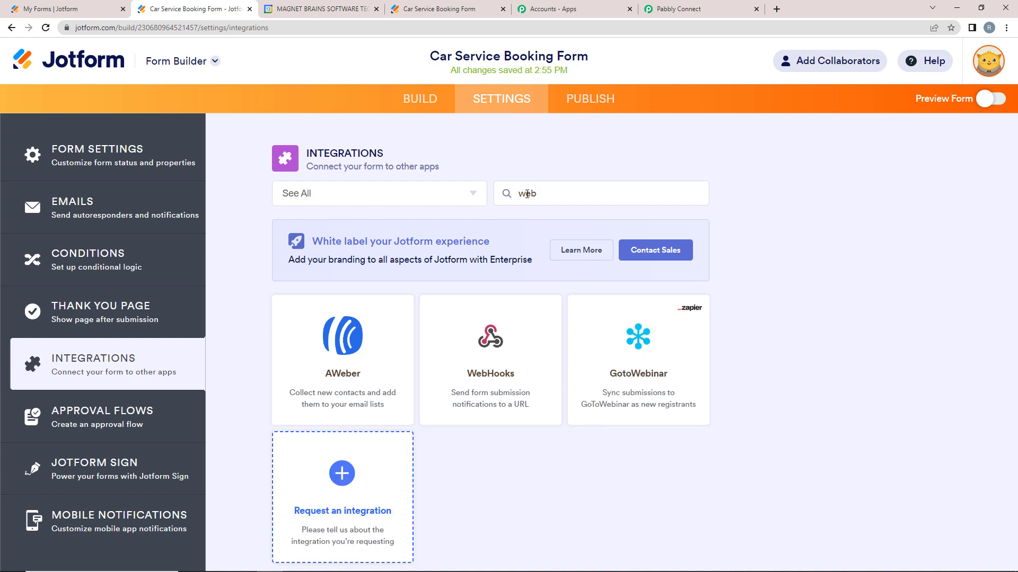
pyautogui.click(513, 351)
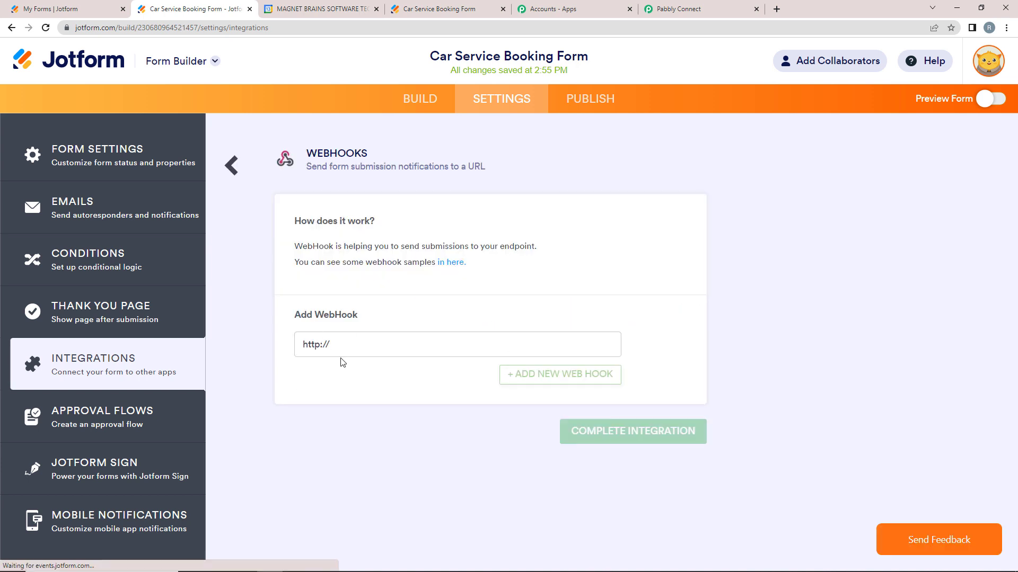
# Copy the webhook URL from Pabbly Connect, enter it as the form's webhook in Jotform, and complete the integration
pyautogui.click(649, 7)
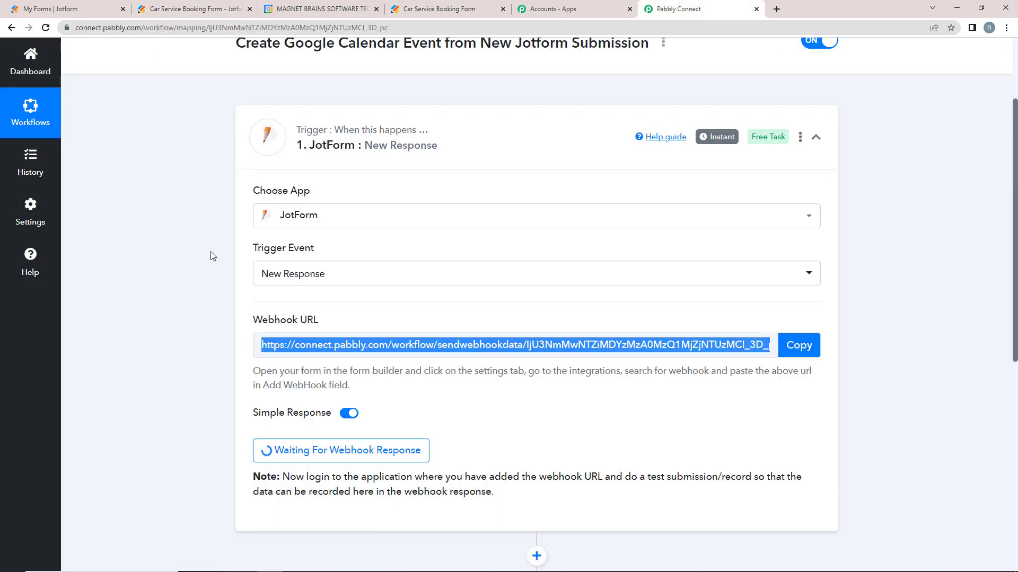
pyautogui.click(799, 345)
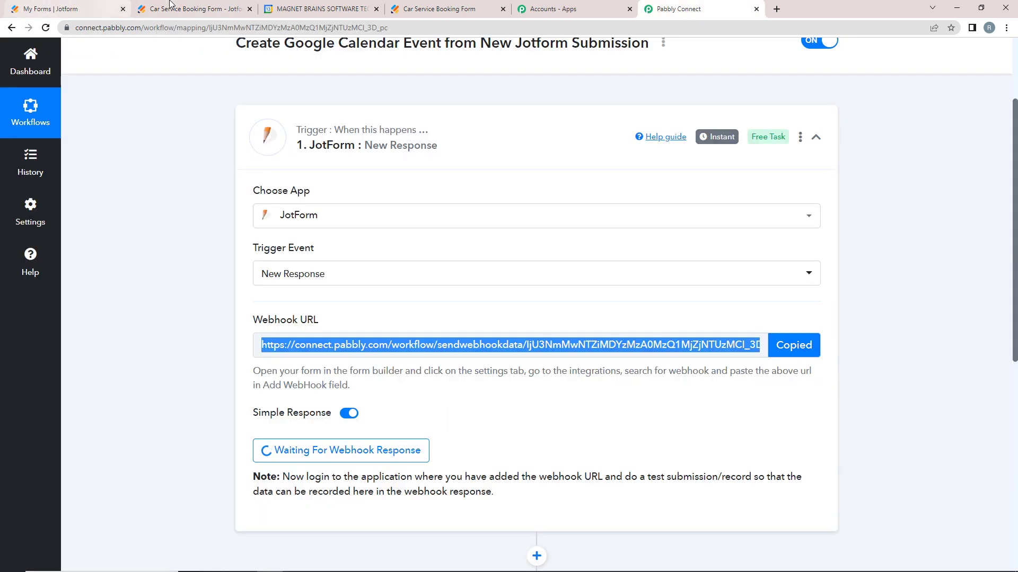
pyautogui.click(81, 8)
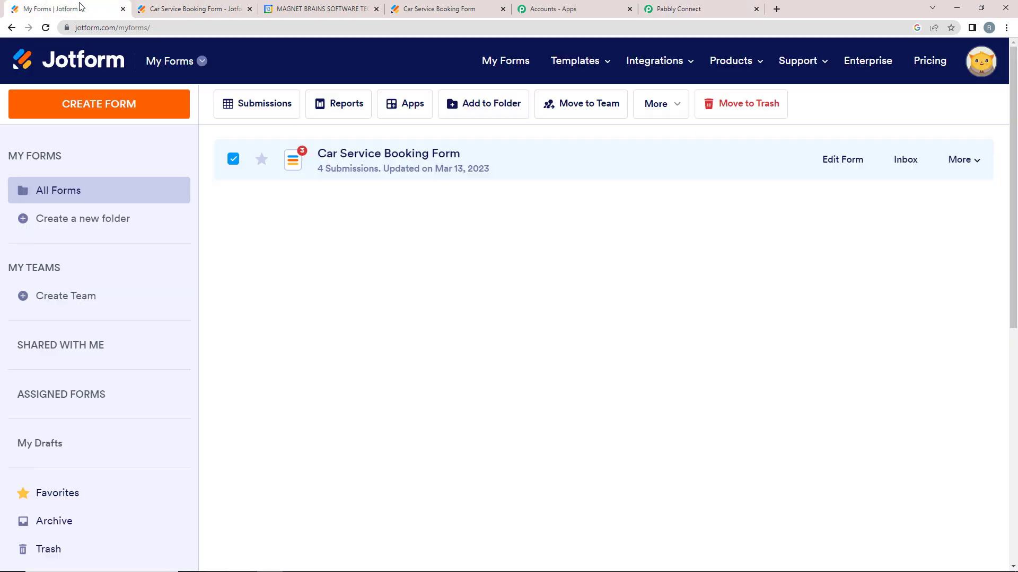
pyautogui.click(226, 7)
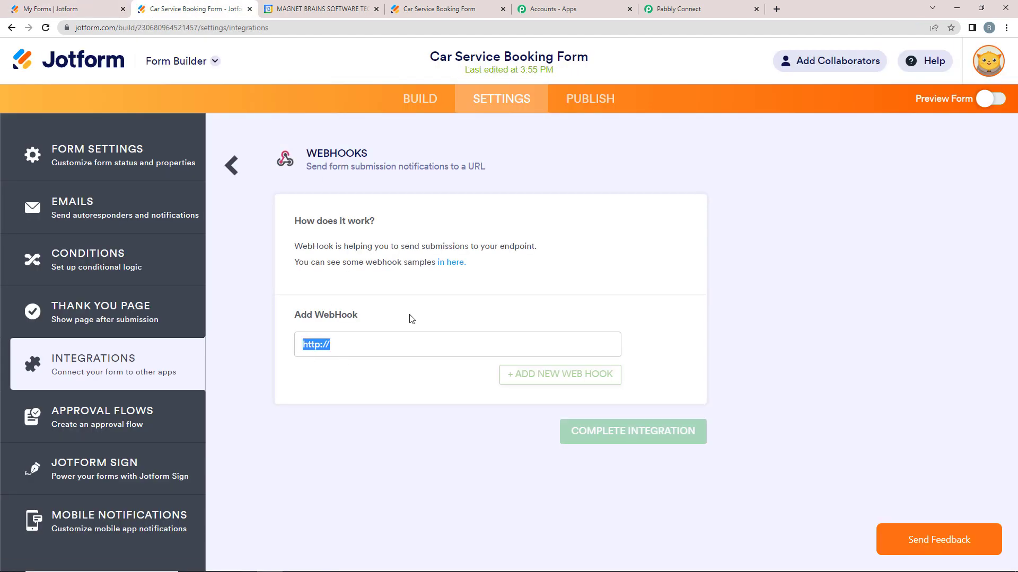
pyautogui.press('BackSpace')
pyautogui.rightClick(340, 339)
pyautogui.click(367, 423)
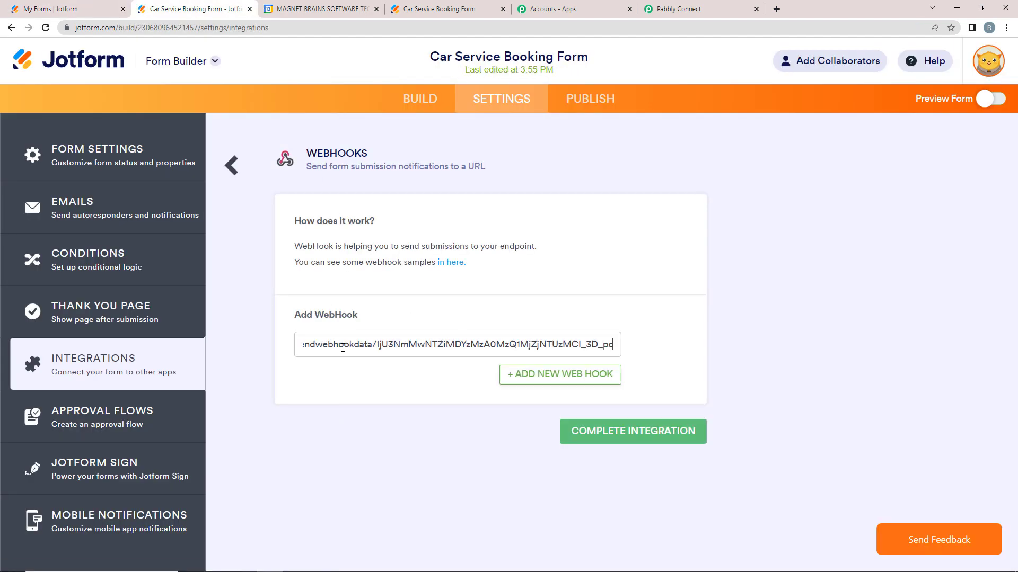
pyautogui.click(611, 443)
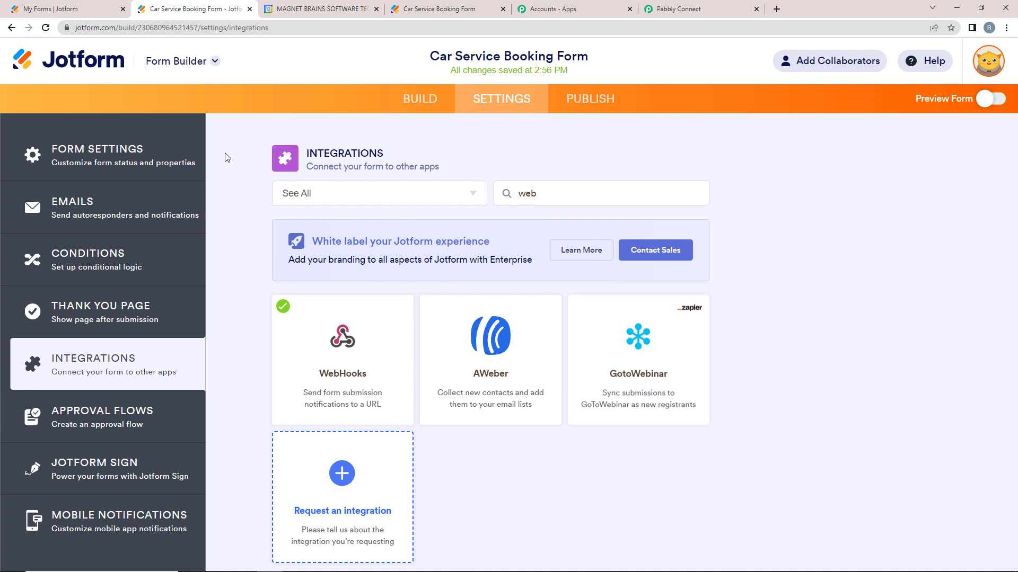
# Switch to the live Car Service Booking Form and select the 10:30 AM appointment on March 16, 2023
pyautogui.click(661, 7)
pyautogui.scroll(-2, 218, 341)
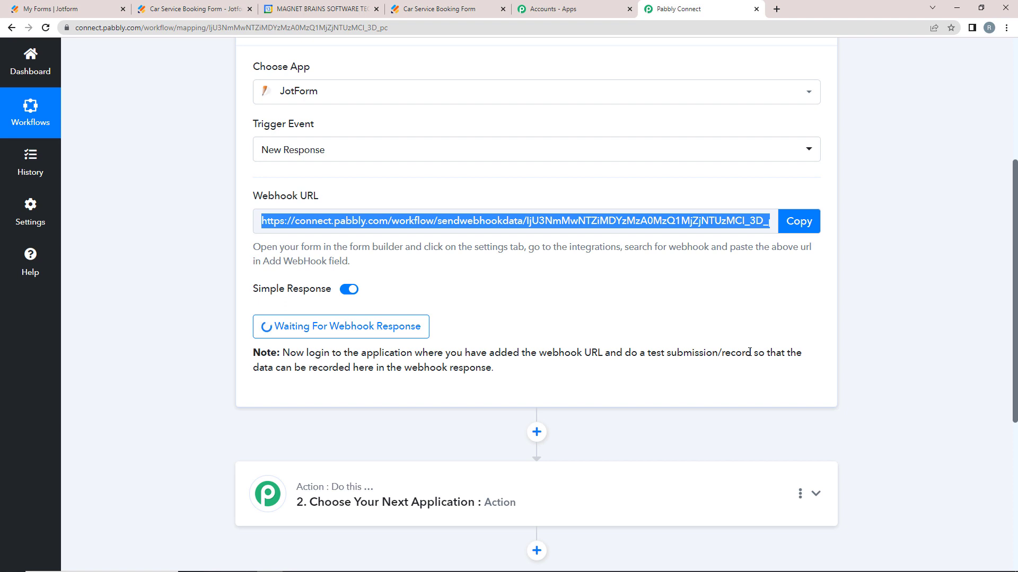
pyautogui.click(436, 6)
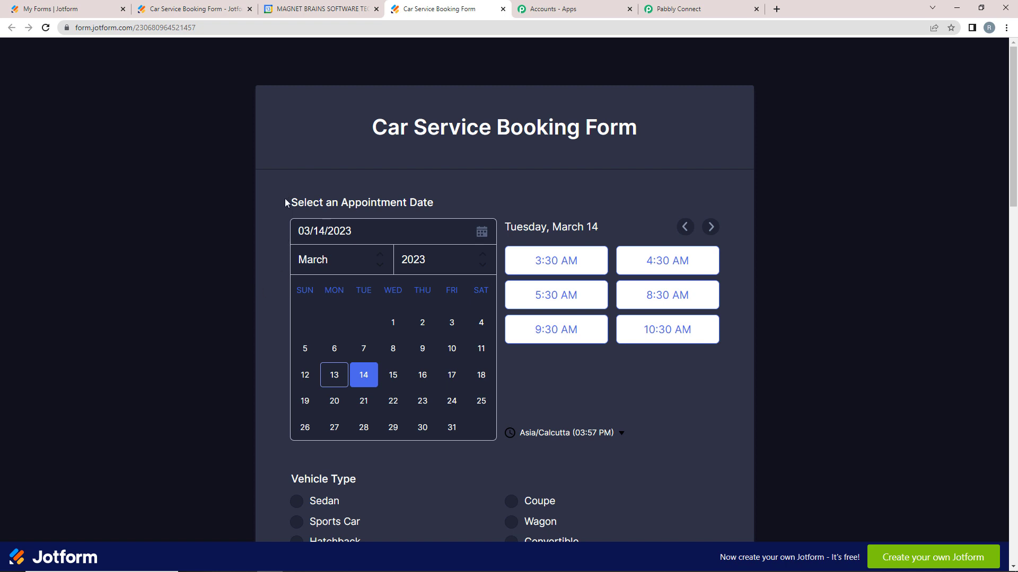
pyautogui.click(424, 380)
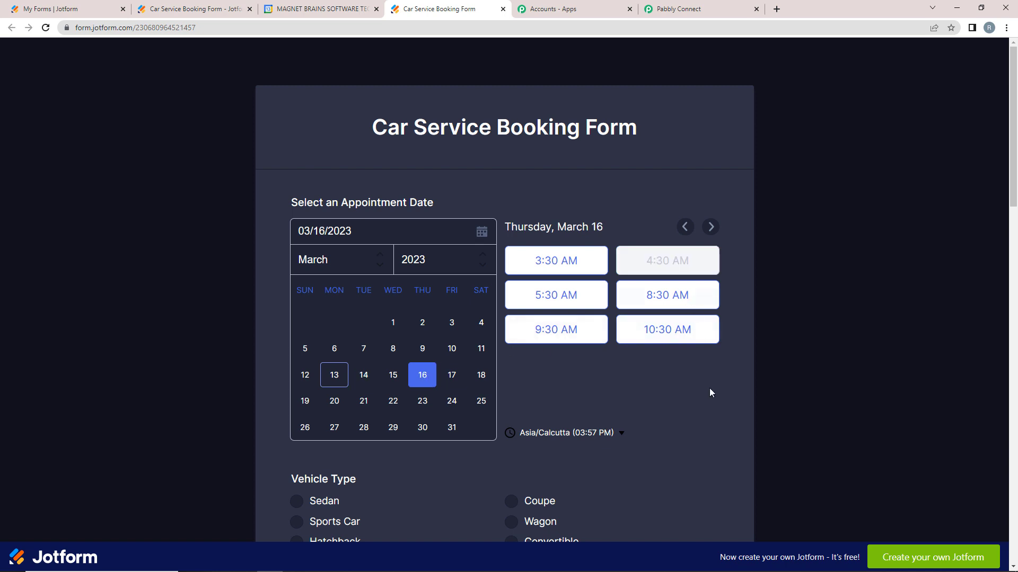
pyautogui.click(658, 329)
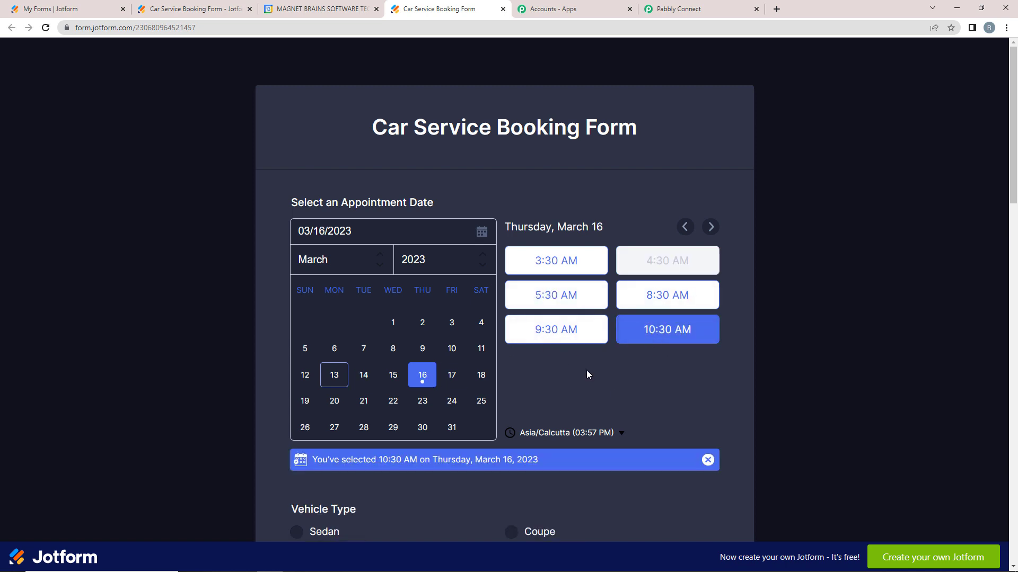
# Set the vehicle type to Sedan, fill in the vehicle number, and enter "HONDA CITY ivtec" as the model
pyautogui.scroll(-1, 180, 442)
pyautogui.scroll(-4, 179, 445)
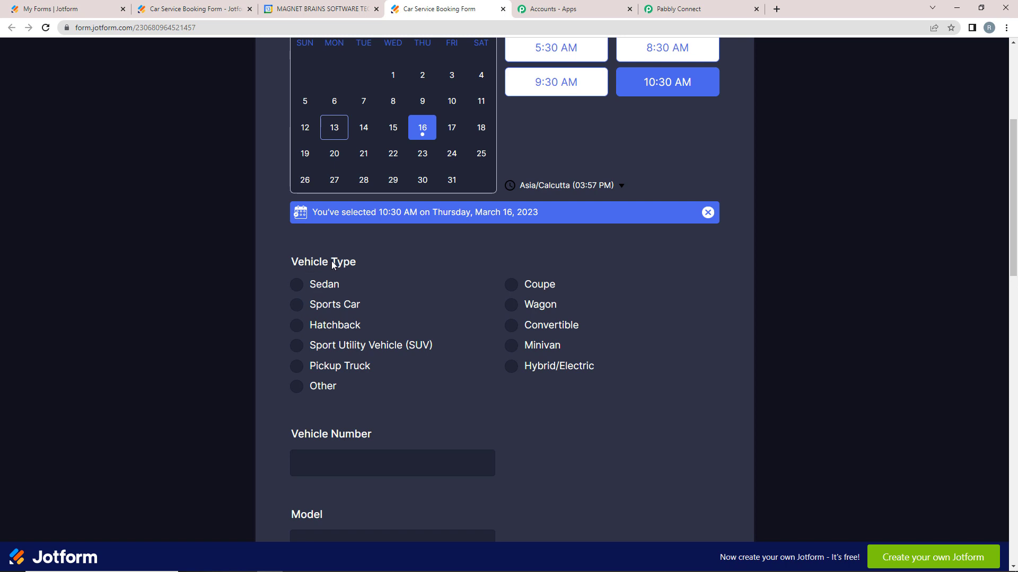
pyautogui.click(310, 293)
pyautogui.scroll(-2, 207, 300)
pyautogui.click(355, 344)
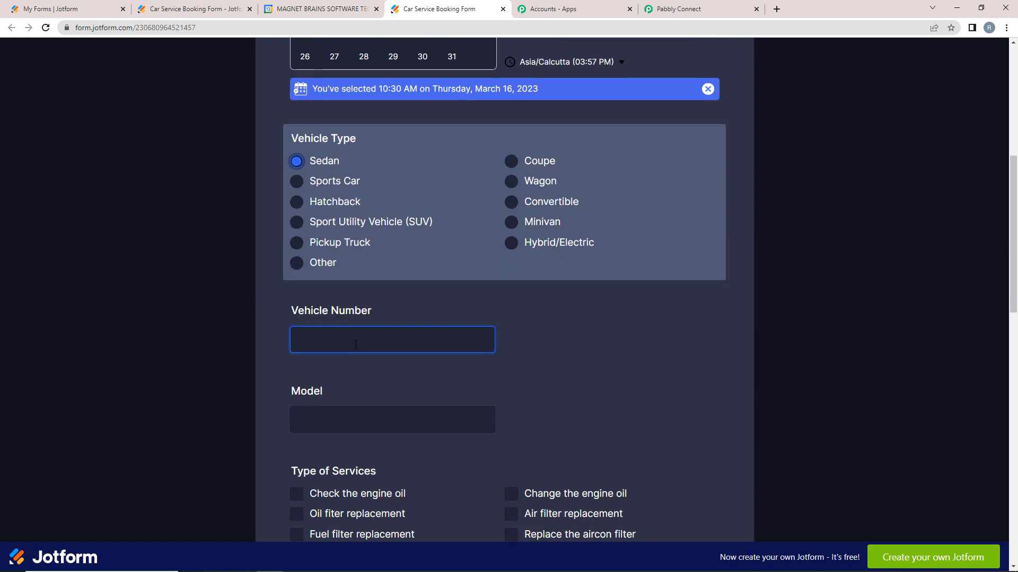
pyautogui.click(359, 371)
pyautogui.click(361, 419)
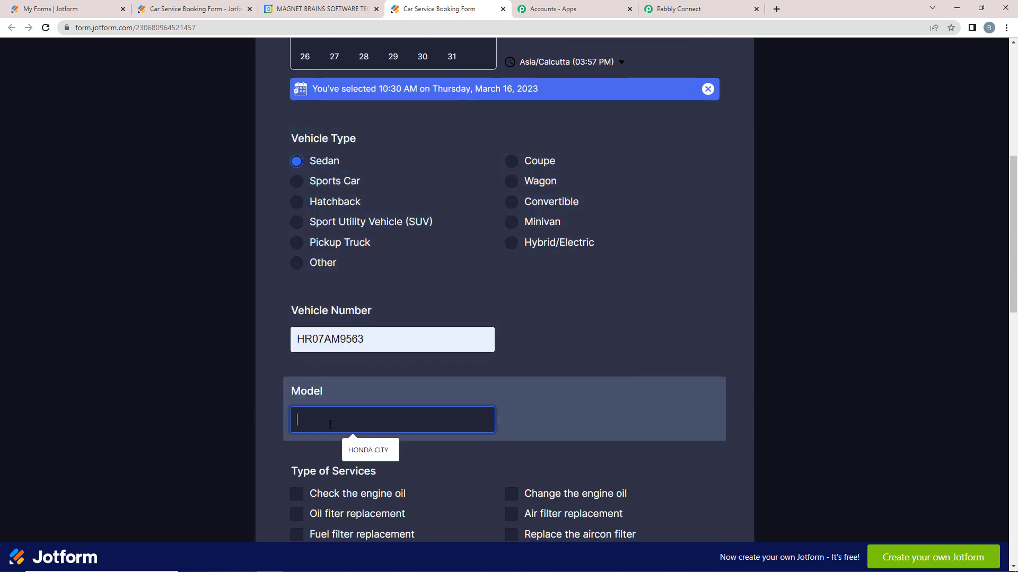
pyautogui.click(364, 450)
pyautogui.write('ivtec')
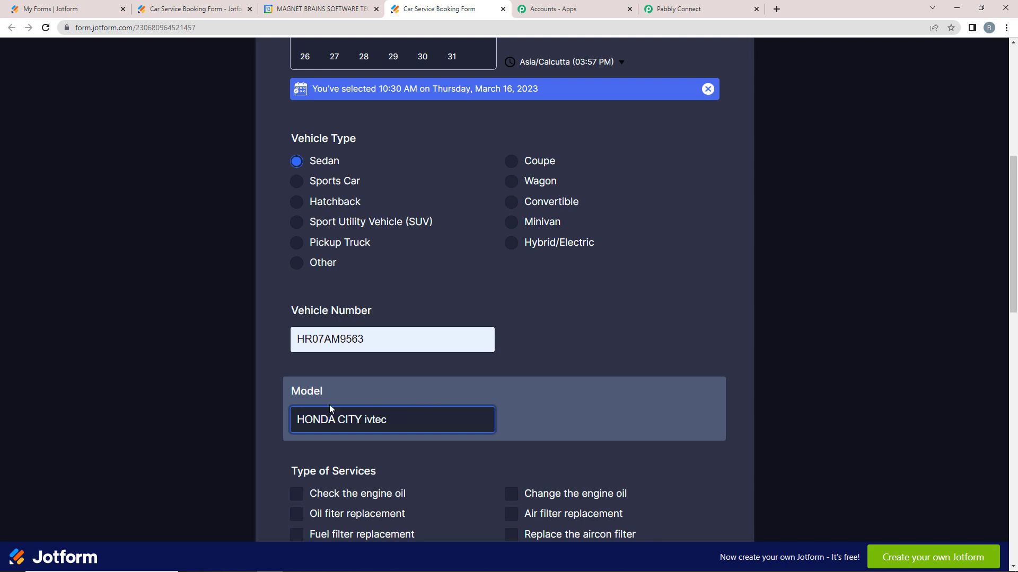
# Select the services "Check the engine oil", "Fuel filter replacement" and "Check tire conditions"
pyautogui.scroll(-2, 190, 424)
pyautogui.scroll(-2, 227, 345)
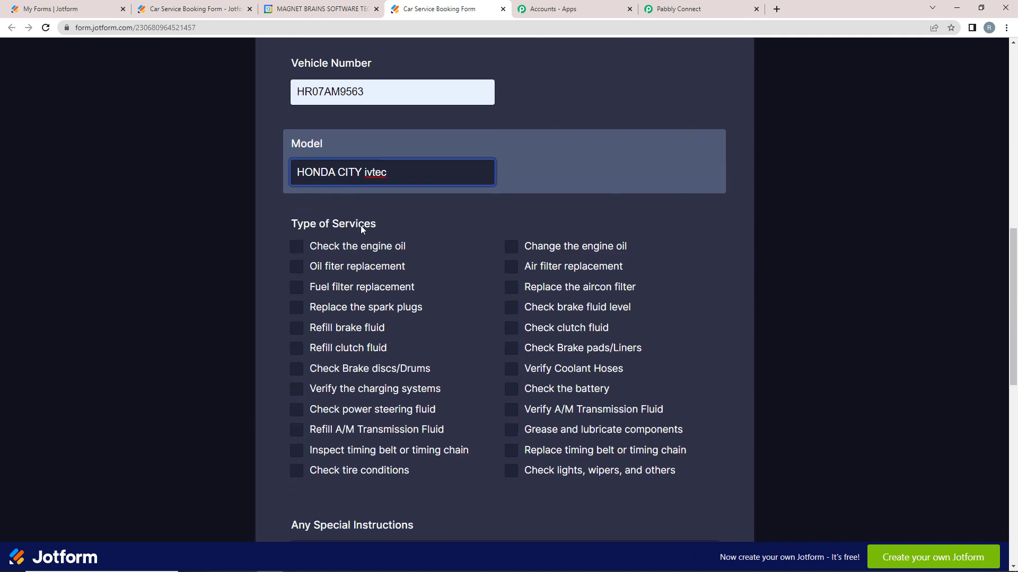
pyautogui.click(296, 247)
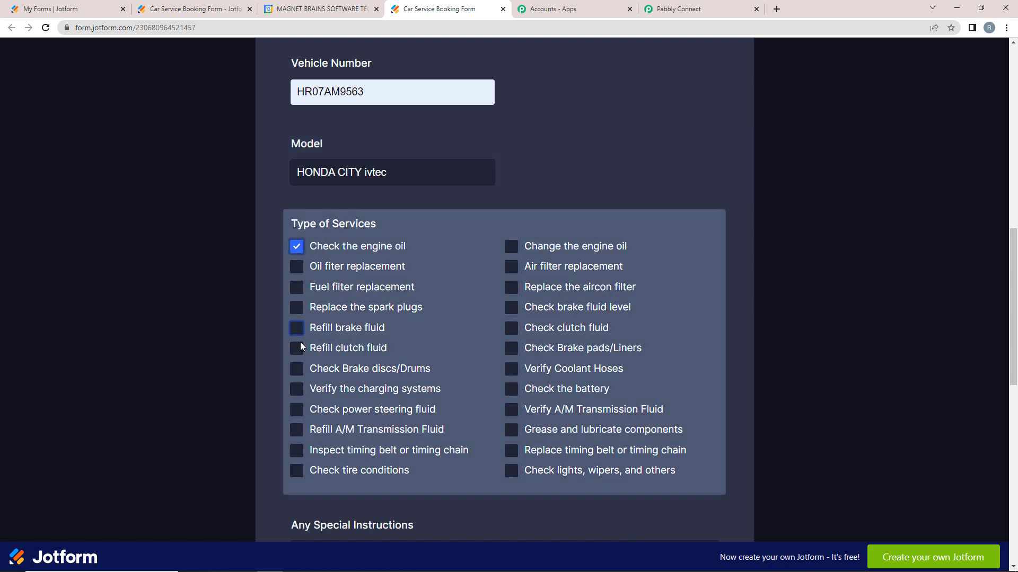
pyautogui.click(296, 288)
pyautogui.click(297, 471)
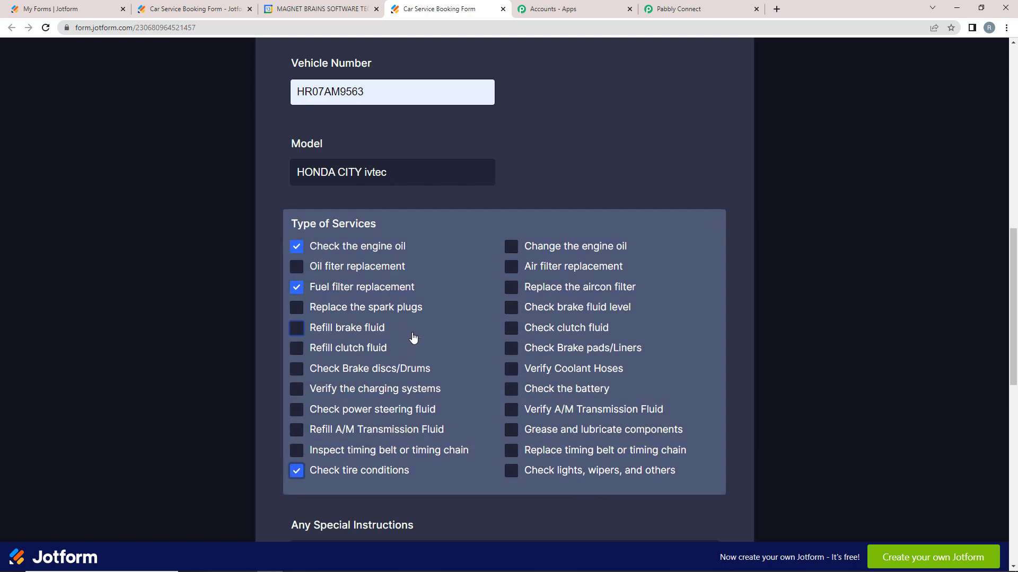
# Enter "Please check the battery condition." as the special instructions
pyautogui.scroll(-5, 414, 338)
pyautogui.click(402, 328)
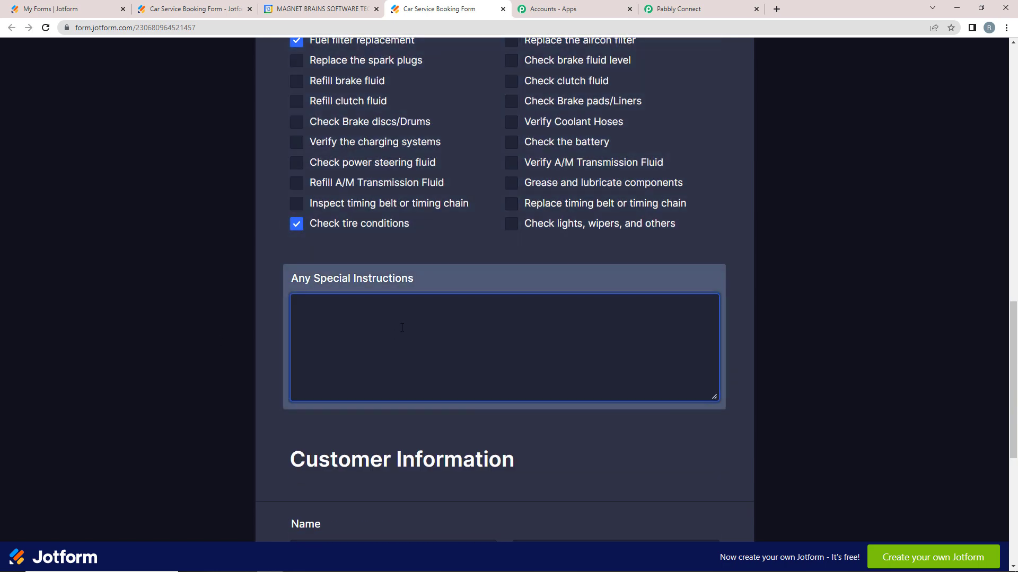
pyautogui.write('Please check the battery c')
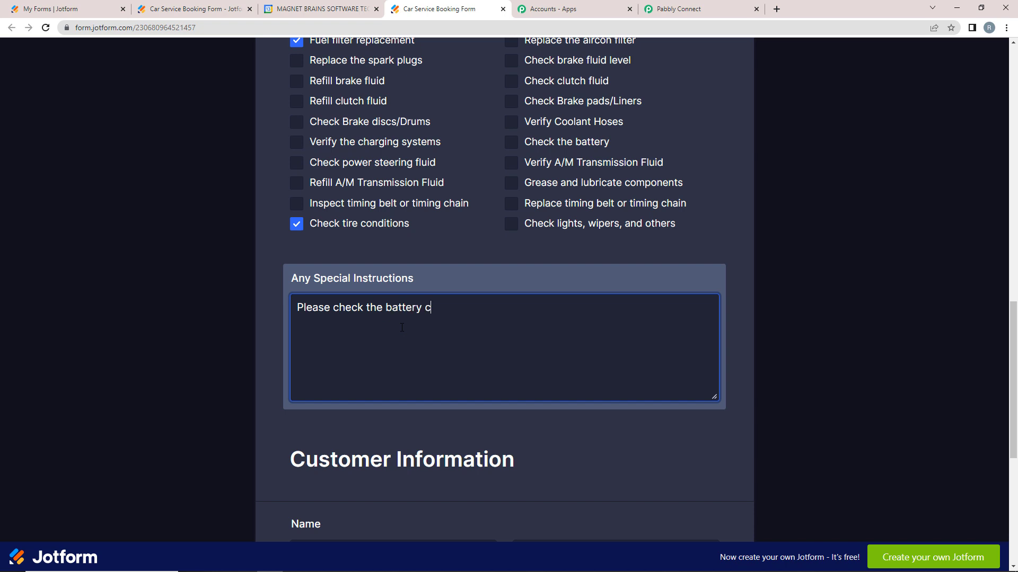
pyautogui.write('ondition.')
# Fill in the customer's first name, last name, phone number and address from the saved entries
pyautogui.scroll(-7, 402, 328)
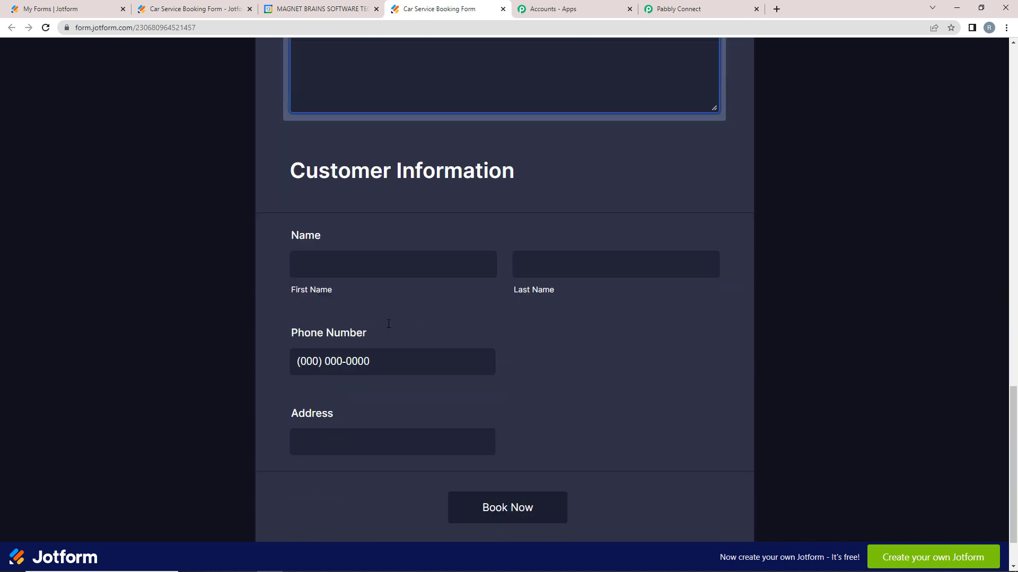
pyautogui.click(333, 206)
pyautogui.click(356, 231)
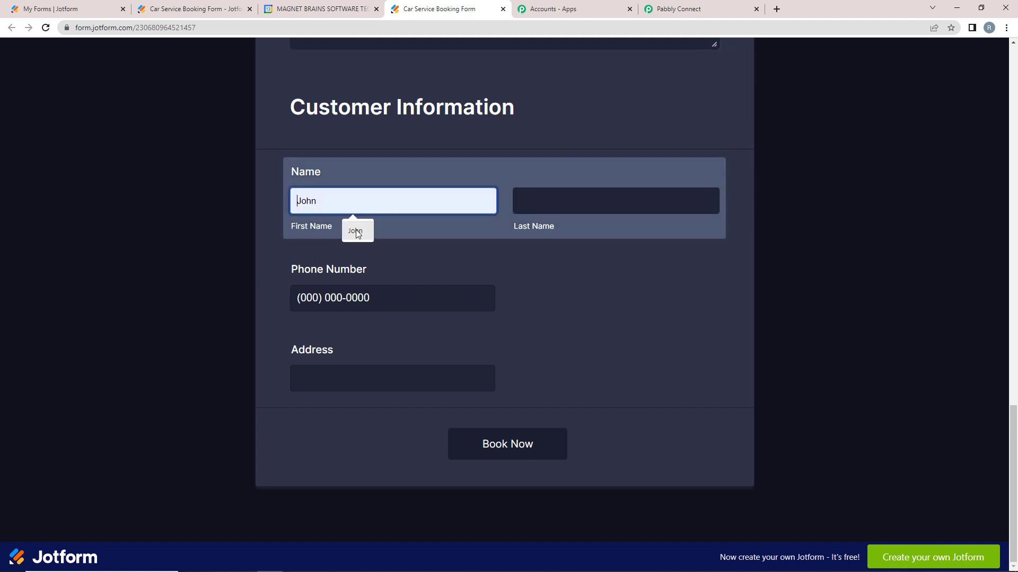
pyautogui.click(575, 202)
pyautogui.click(589, 232)
pyautogui.click(408, 301)
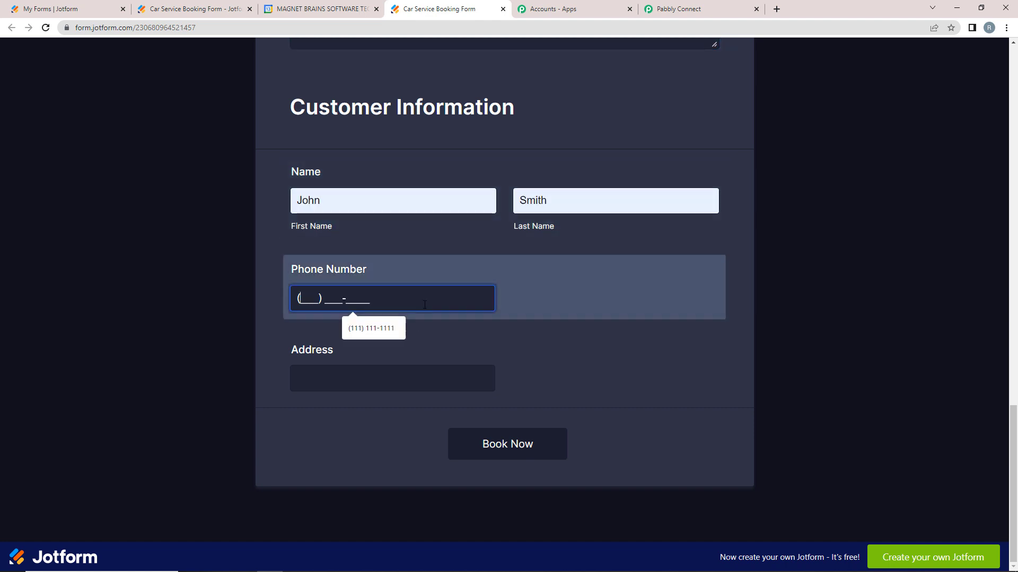
pyautogui.click(358, 330)
pyautogui.click(319, 381)
pyautogui.click(351, 409)
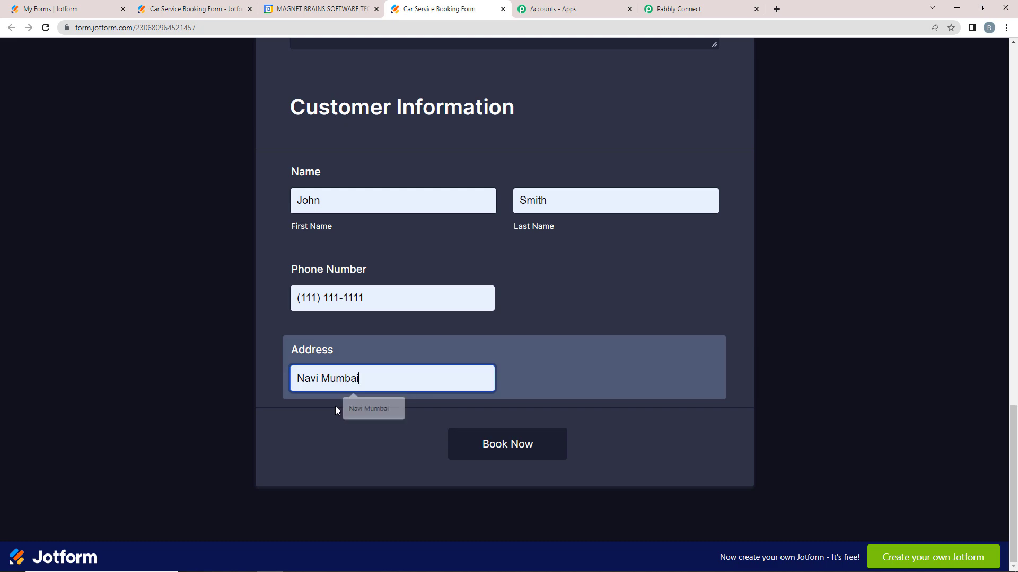
# Review the completed entries and submit the booking form as a test submission
pyautogui.scroll(7, 402, 321)
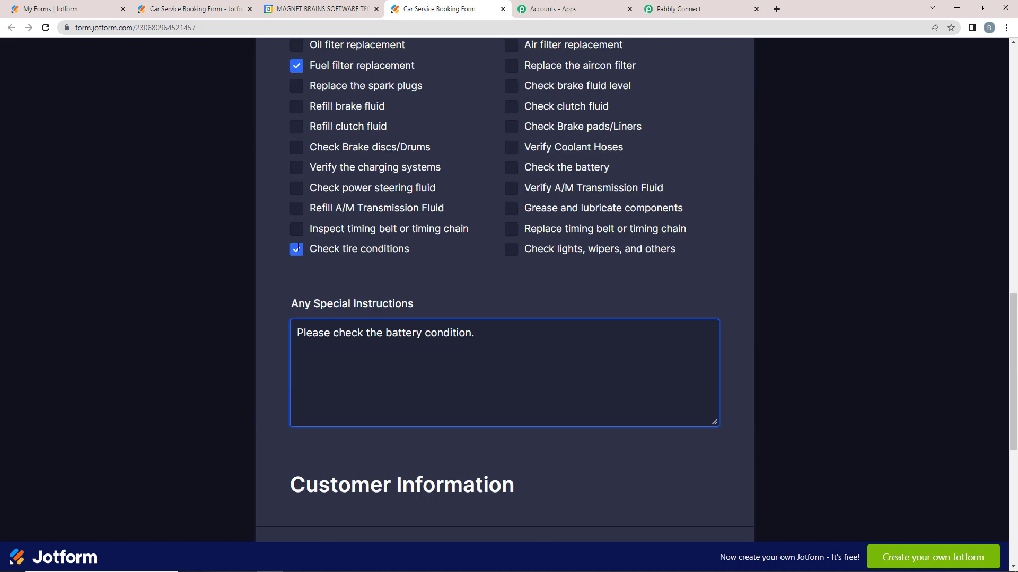
pyautogui.scroll(-7, 269, 244)
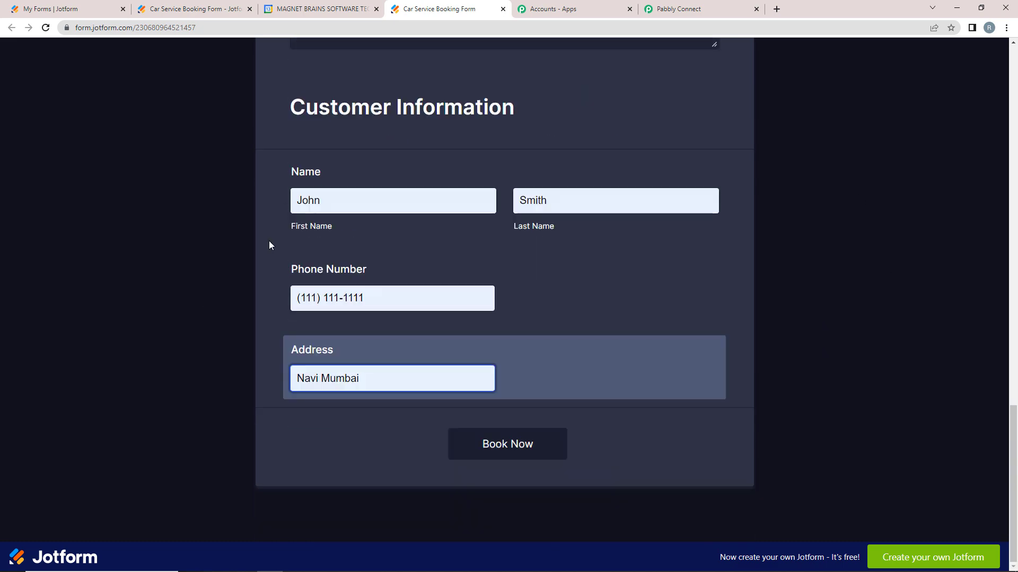
pyautogui.click(508, 457)
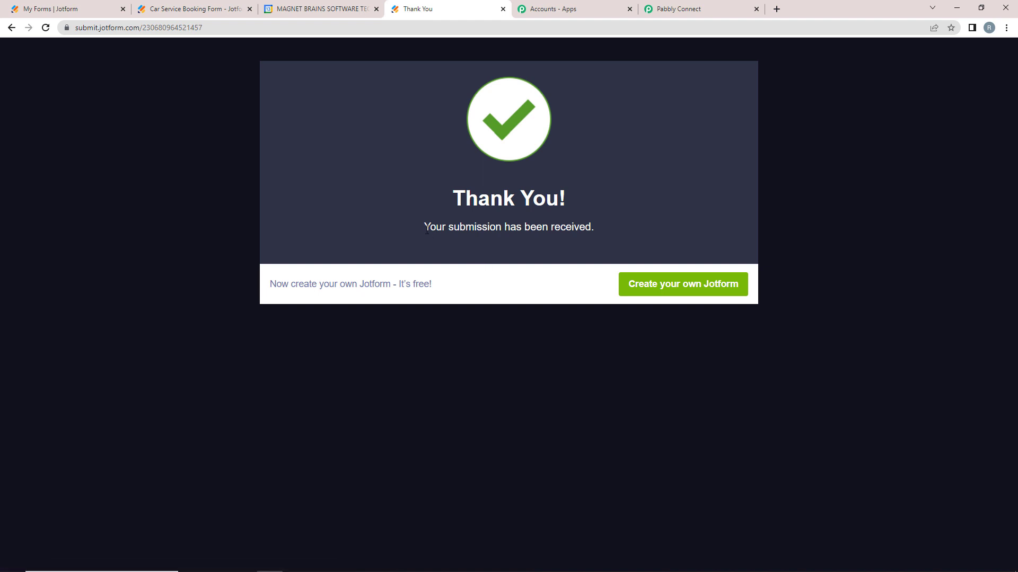
pyautogui.moveTo(424, 228); pyautogui.dragTo(624, 232)
pyautogui.click(563, 197)
# Switch to Pabbly Connect and check the vehicle, customer name and address values in the captured JotForm response
pyautogui.click(675, 9)
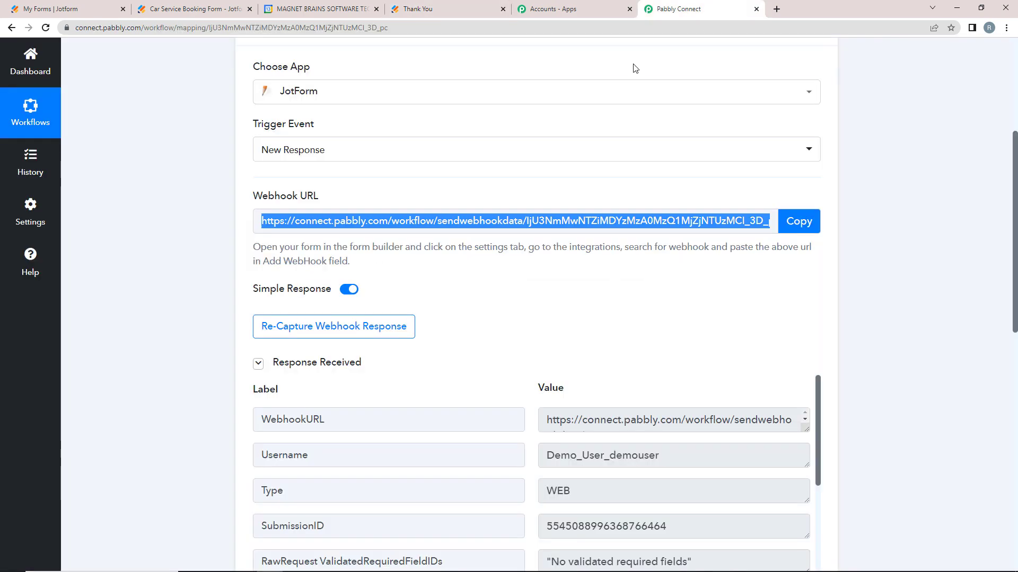
pyautogui.scroll(-2, 233, 365)
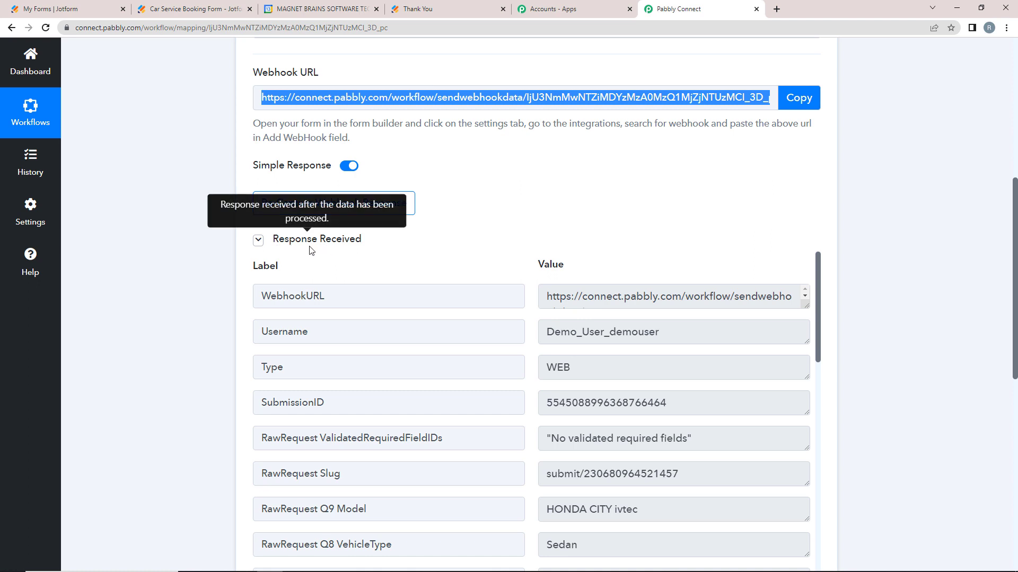
pyautogui.scroll(-2, 579, 352)
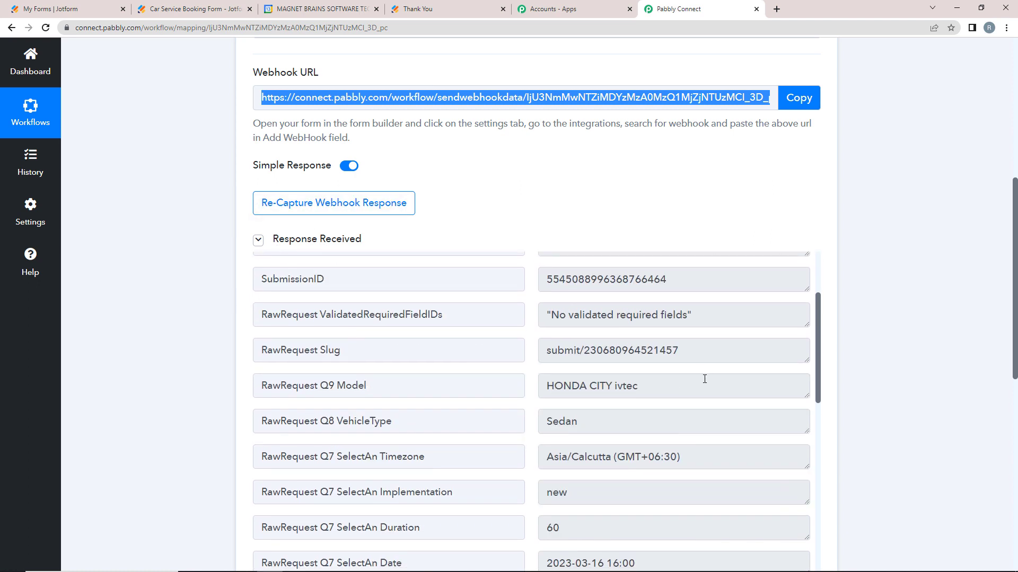
pyautogui.moveTo(704, 379); pyautogui.dragTo(530, 387)
pyautogui.scroll(-3, 603, 317)
pyautogui.moveTo(593, 300); pyautogui.dragTo(482, 301)
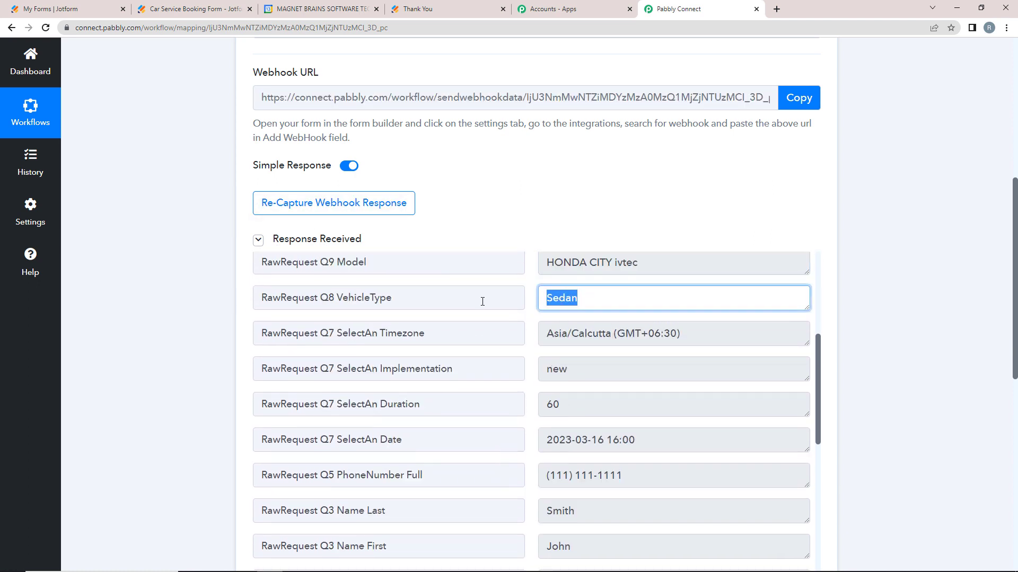
pyautogui.scroll(-3, 495, 311)
pyautogui.moveTo(639, 362); pyautogui.dragTo(454, 357)
pyautogui.scroll(-3, 454, 357)
pyautogui.moveTo(580, 300); pyautogui.dragTo(453, 298)
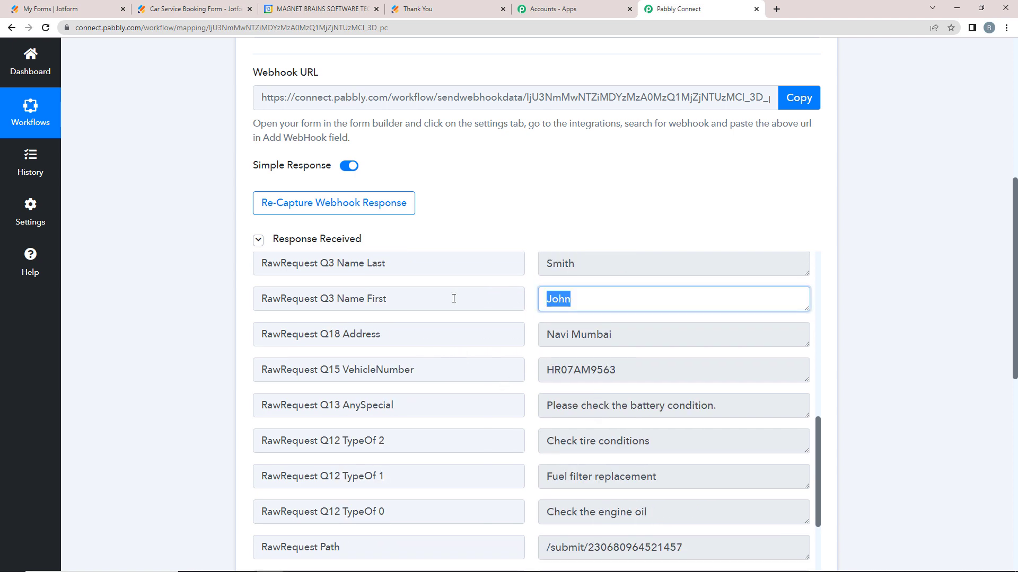
pyautogui.moveTo(647, 263); pyautogui.dragTo(525, 267)
pyautogui.moveTo(619, 335); pyautogui.dragTo(511, 336)
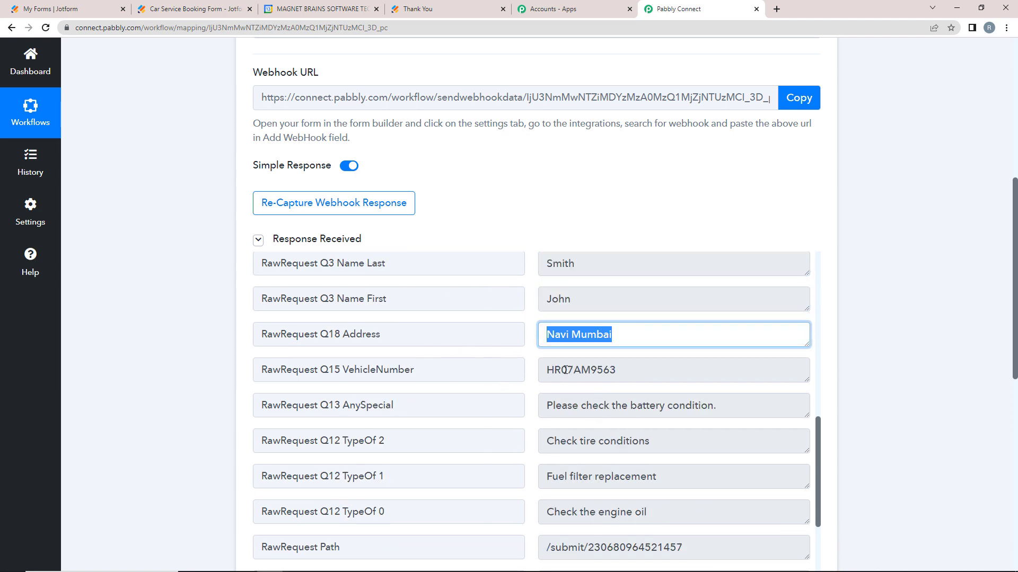
# Check the vehicle number, special instructions, selected services and appointment date in the captured JotForm response
pyautogui.click(628, 371)
pyautogui.scroll(-2, 477, 390)
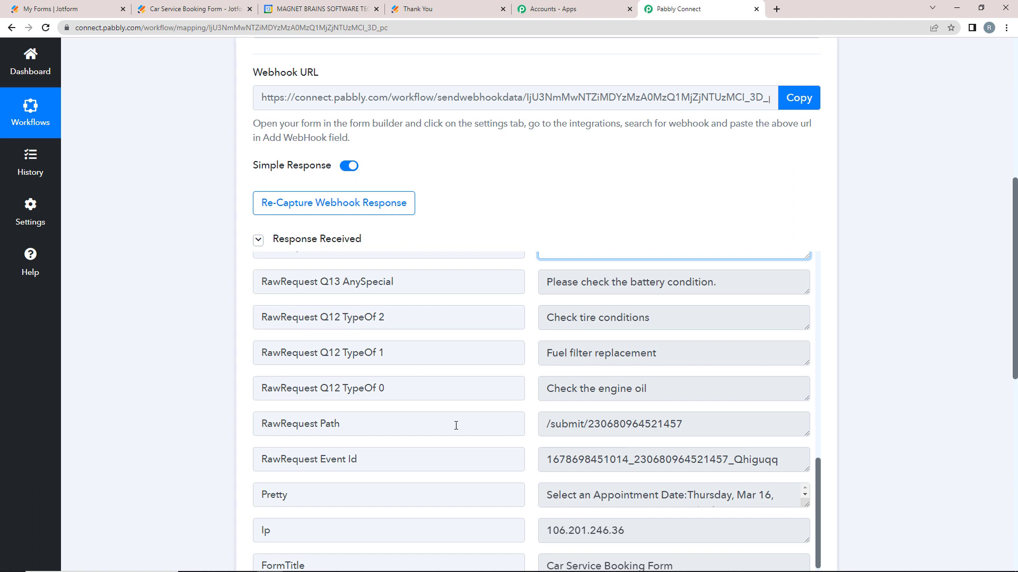
pyautogui.scroll(-2, 181, 358)
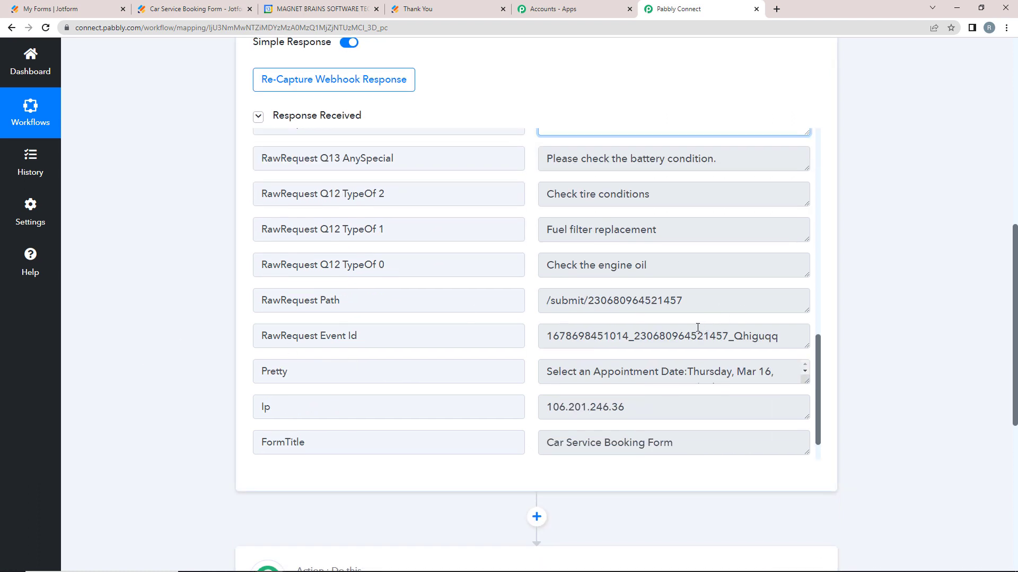
pyautogui.scroll(-1, 668, 322)
pyautogui.scroll(3, 542, 261)
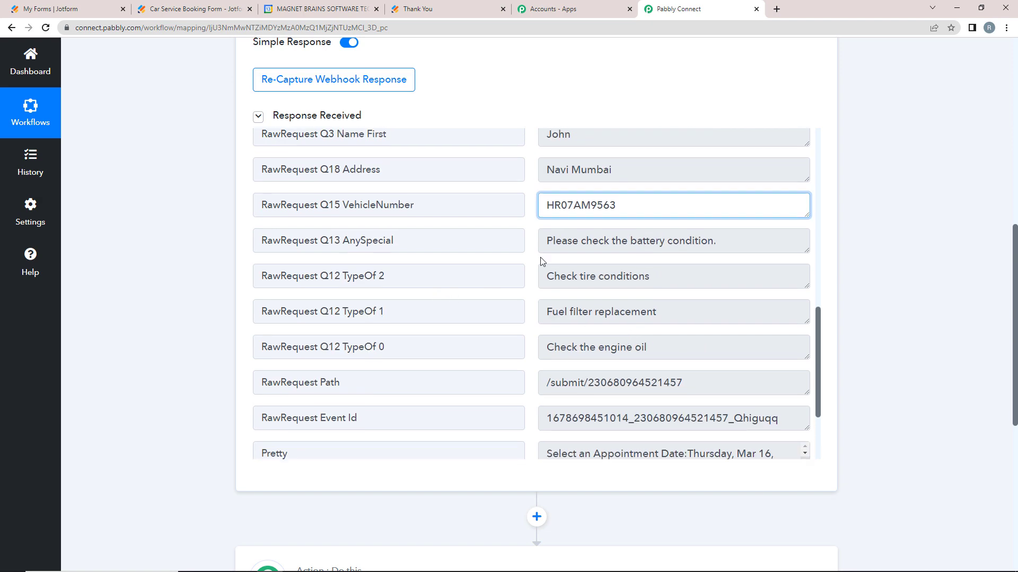
pyautogui.scroll(-5, 684, 308)
pyautogui.scroll(8, 689, 306)
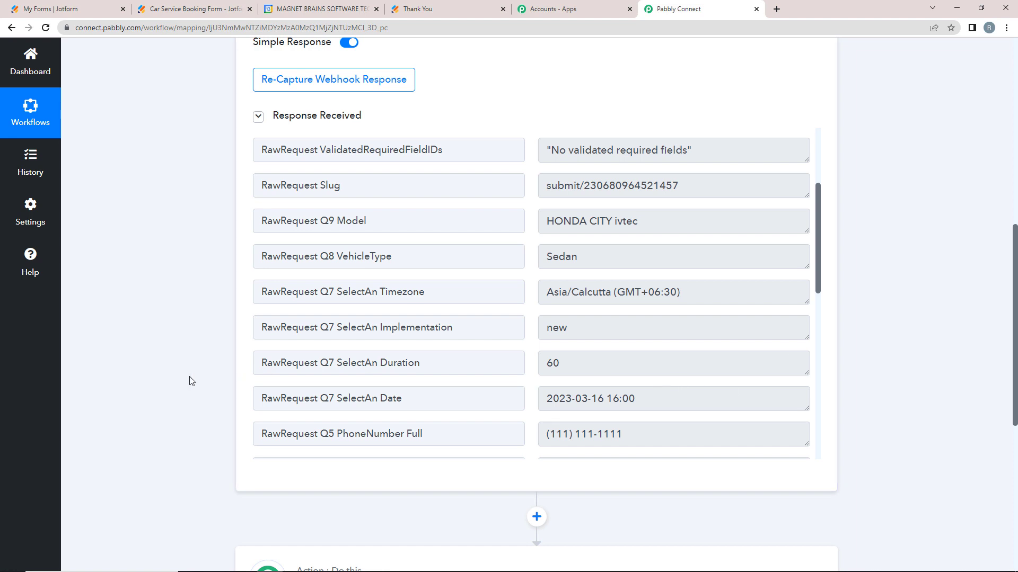
pyautogui.scroll(-3, 192, 379)
pyautogui.moveTo(652, 275); pyautogui.dragTo(535, 278)
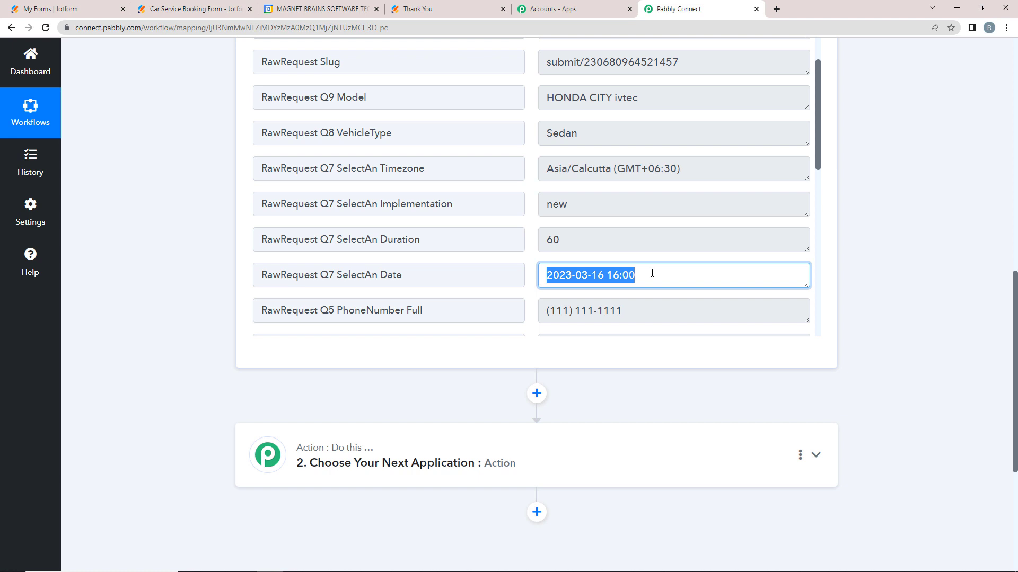
# Choose Date/Time Formatter as the app for the workflow's second step, after rechecking the appointment date value
pyautogui.scroll(-3, 189, 313)
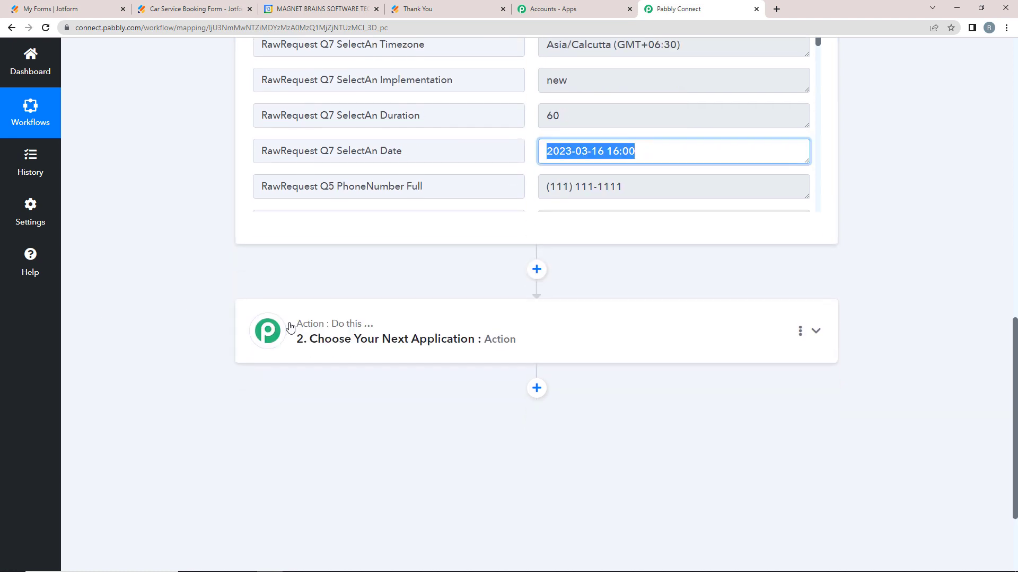
pyautogui.click(312, 351)
pyautogui.click(311, 289)
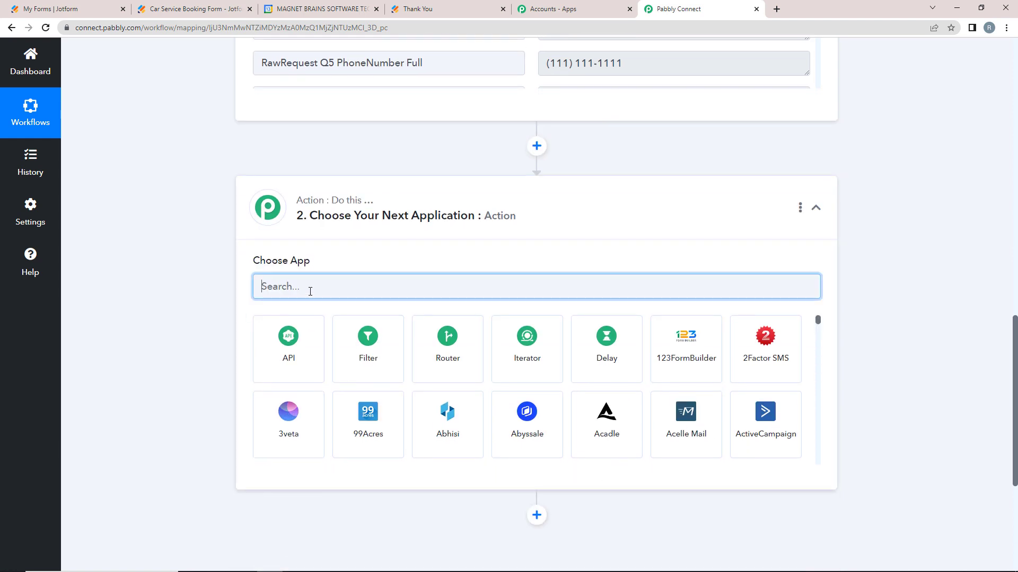
pyautogui.scroll(2, 643, 104)
pyautogui.scroll(1, 631, 138)
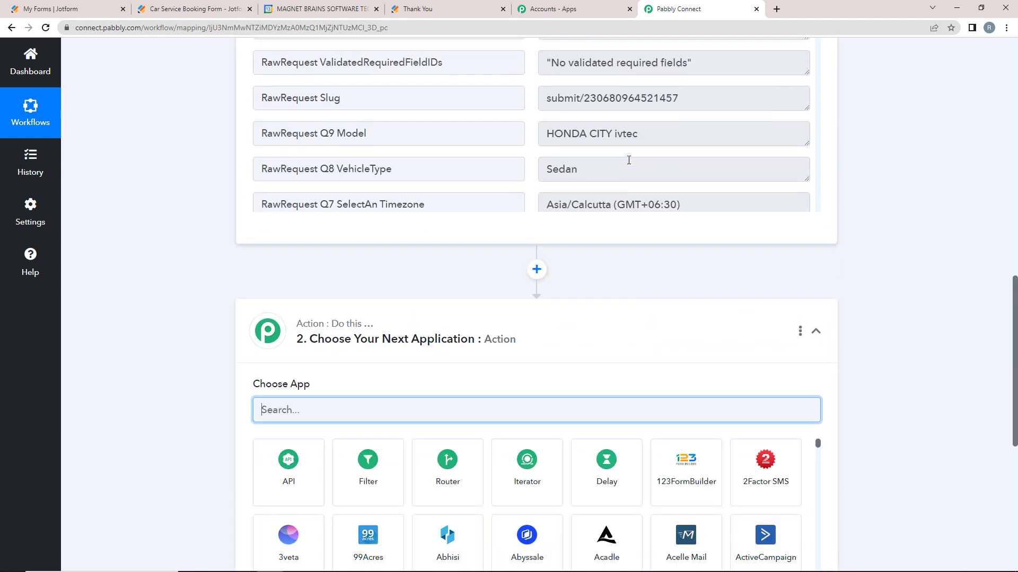
pyautogui.scroll(3, 646, 116)
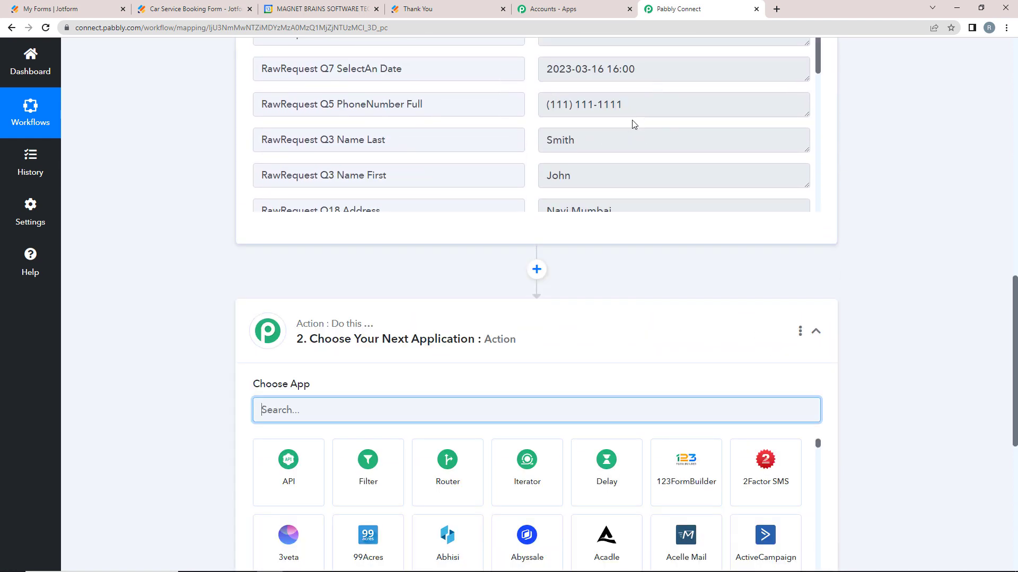
pyautogui.tripleClick(650, 73)
pyautogui.scroll(-2, 159, 265)
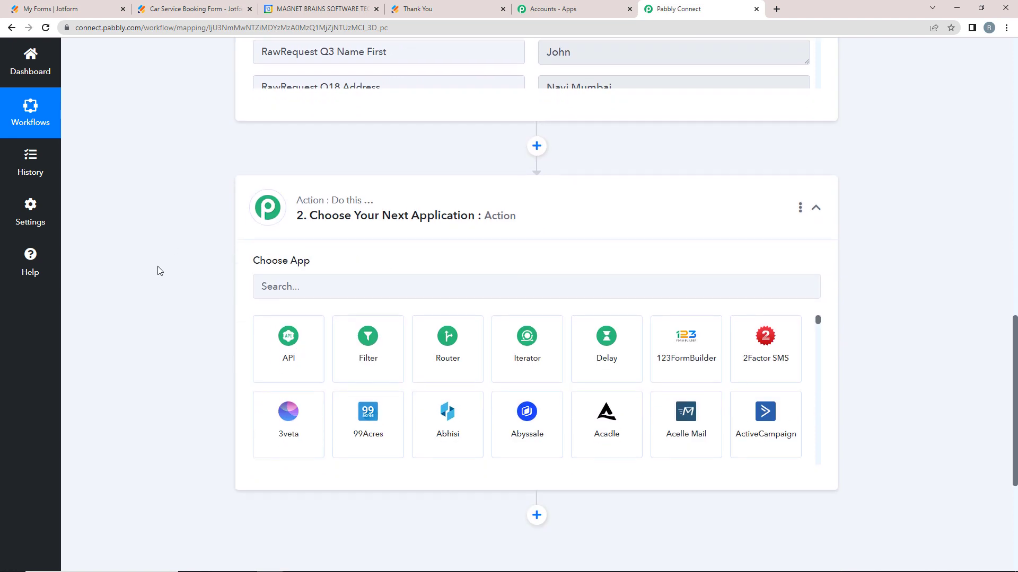
pyautogui.click(284, 286)
pyautogui.write('date')
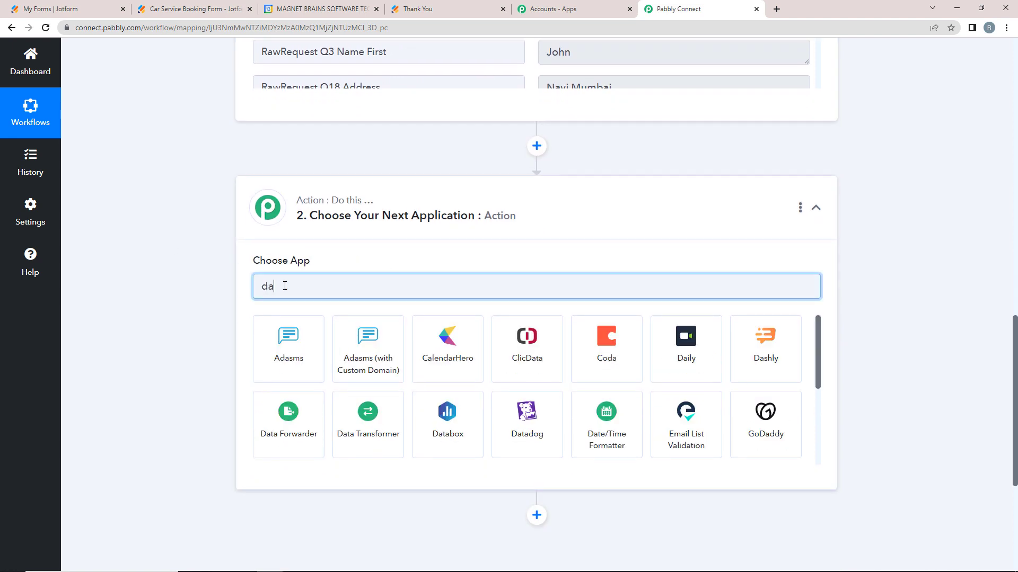
pyautogui.click(293, 344)
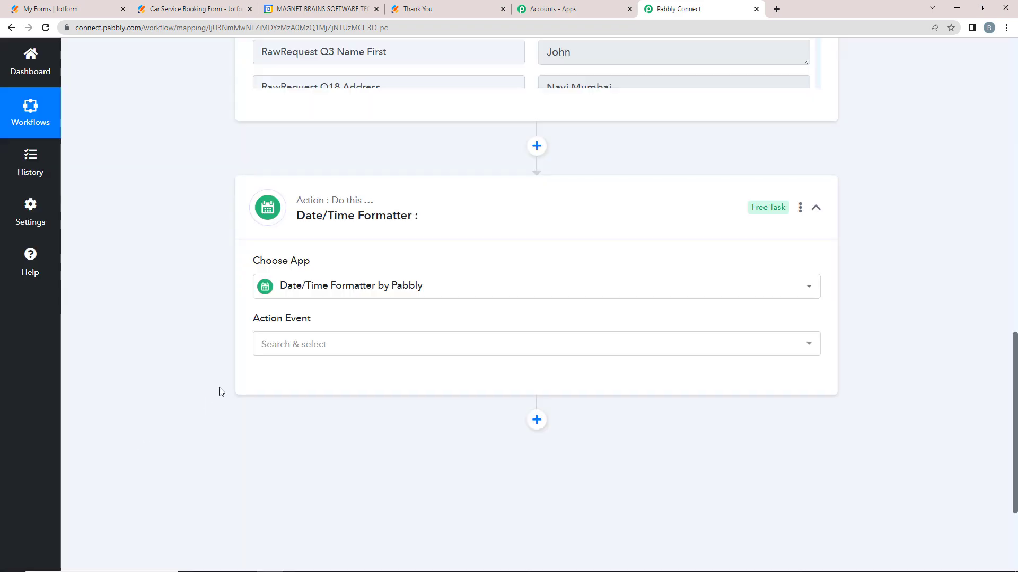
# Set the formatter step's action event to Format Date Only and connect it
pyautogui.click(301, 344)
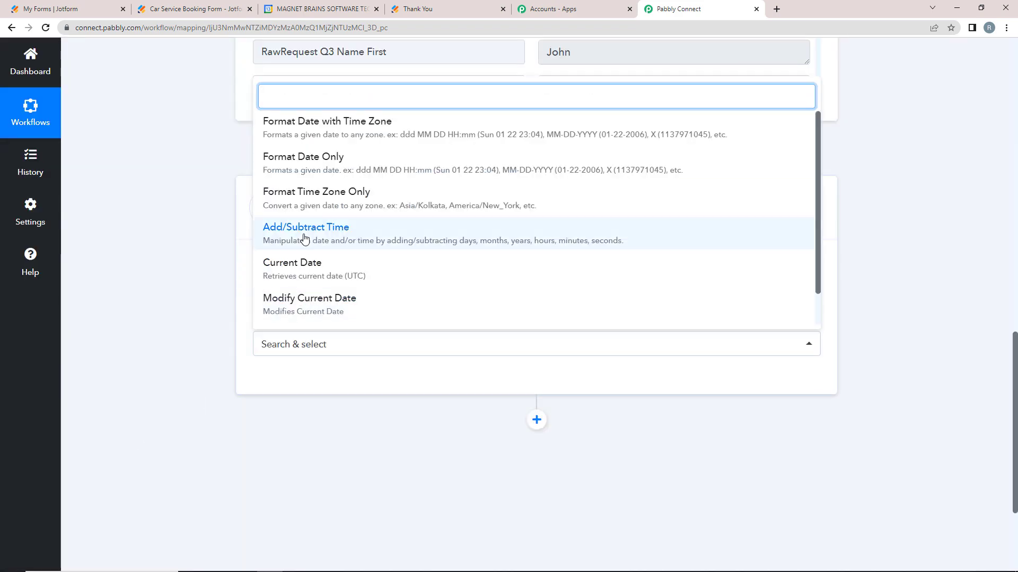
pyautogui.click(300, 158)
pyautogui.click(278, 376)
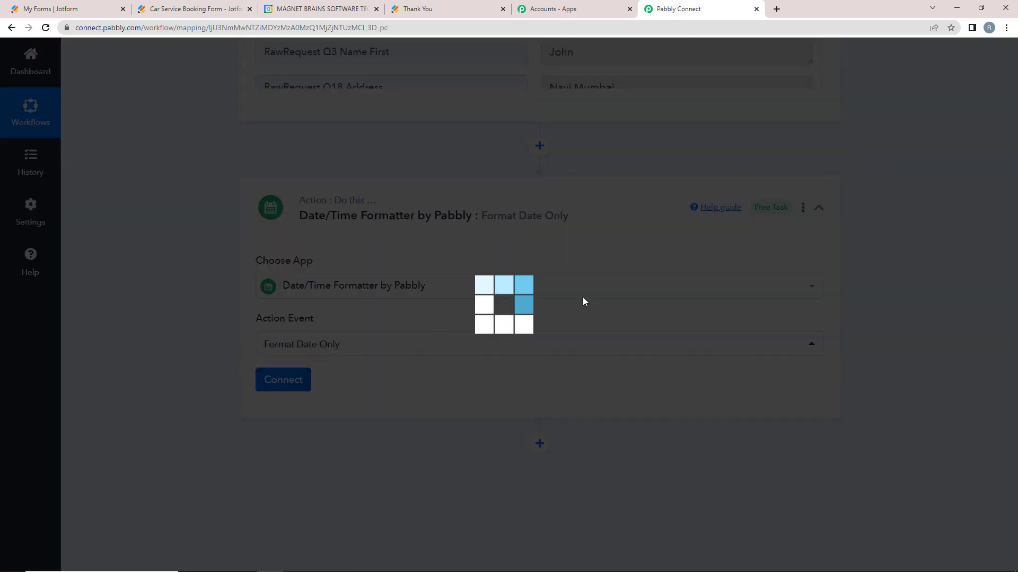
# Map the formatter's Date field to the JotForm response value "RawRequest Q7 SelectAn Date"
pyautogui.scroll(-2, 265, 345)
pyautogui.click(265, 345)
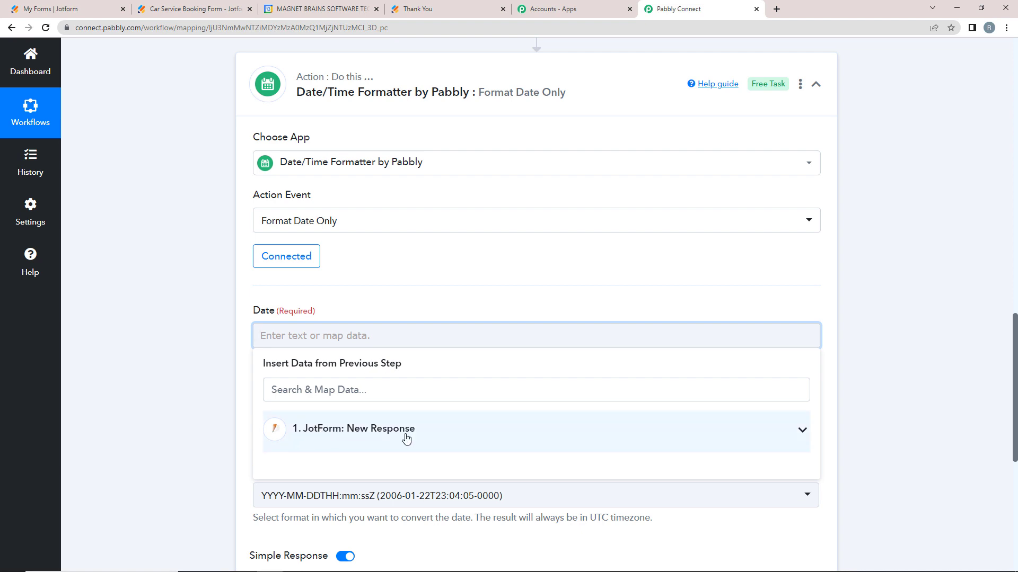
pyautogui.click(762, 438)
pyautogui.scroll(-2, 374, 381)
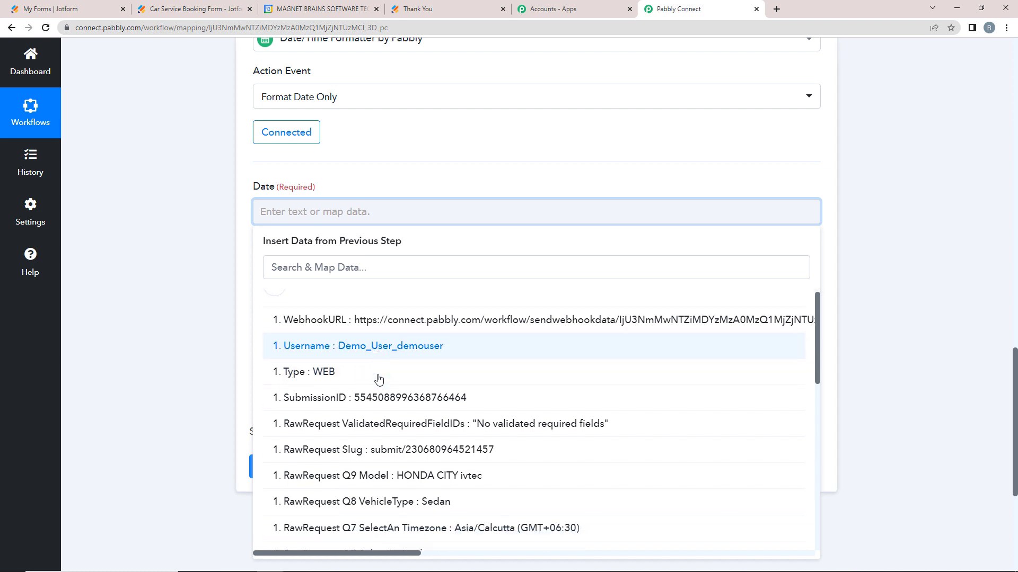
pyautogui.scroll(-3, 350, 403)
pyautogui.scroll(-5, 348, 410)
pyautogui.click(455, 392)
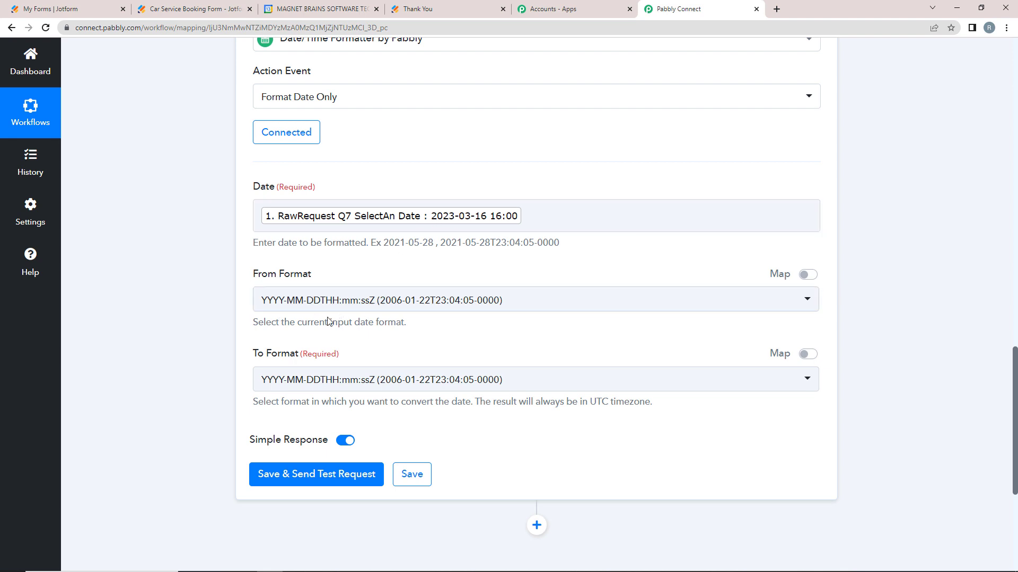
# Set To Format to YYYY-MM-DDTHH:mm:ss[Z], save and send a test request, and compare the result with the mapped date
pyautogui.click(336, 371)
pyautogui.scroll(-2, 182, 313)
pyautogui.click(295, 260)
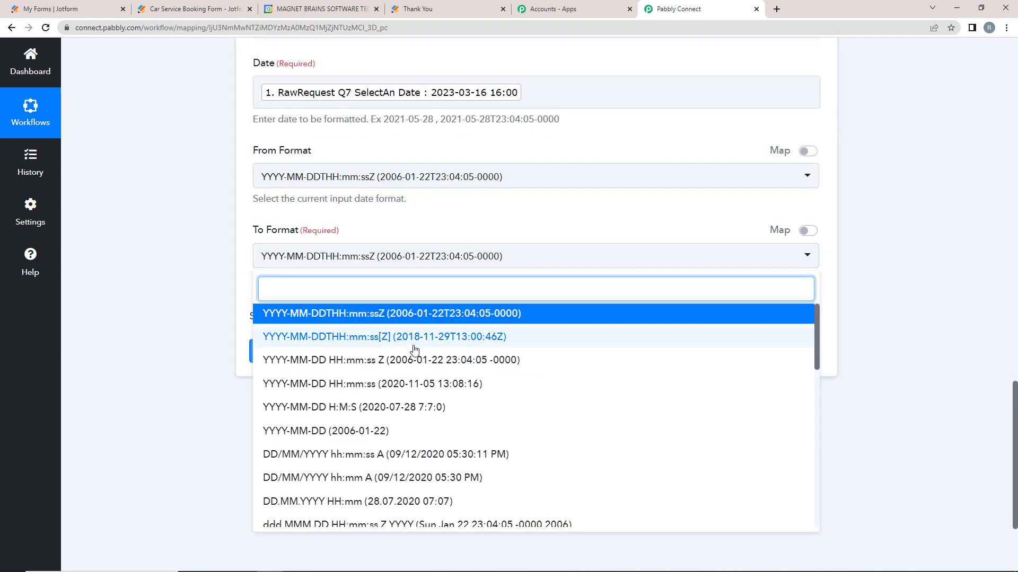
pyautogui.click(295, 337)
pyautogui.click(295, 352)
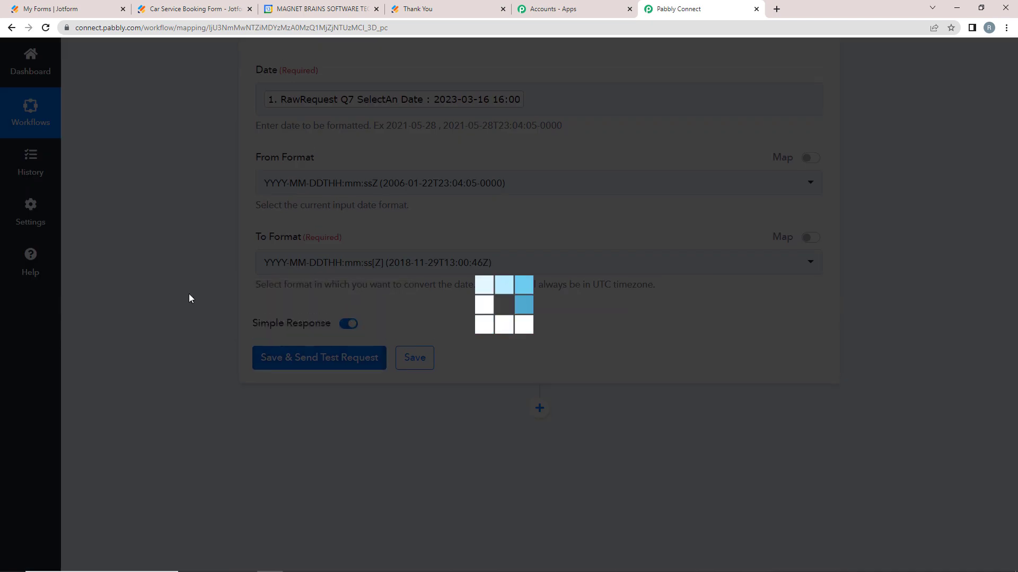
pyautogui.scroll(-2, 189, 296)
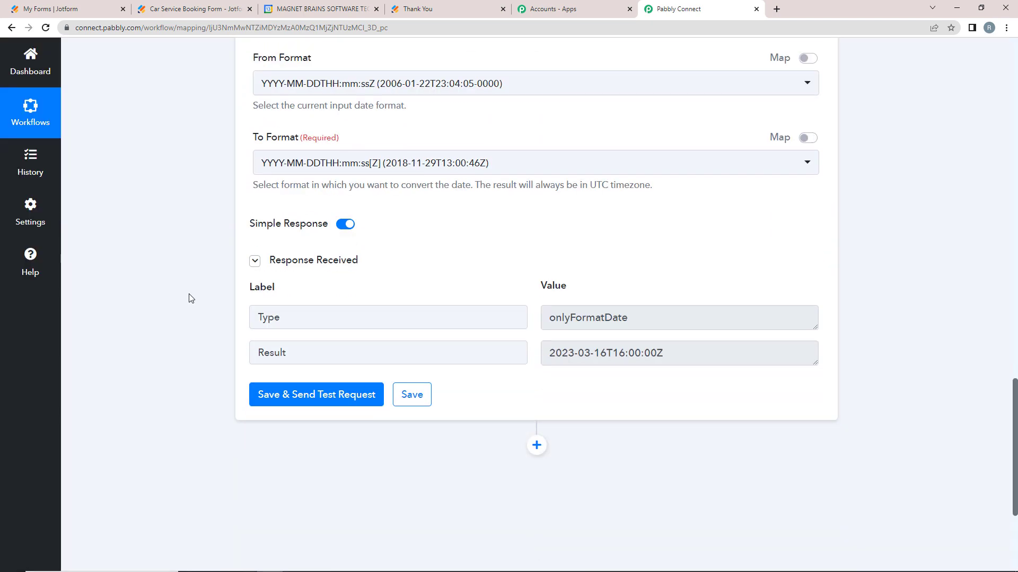
pyautogui.moveTo(711, 335); pyautogui.dragTo(537, 344)
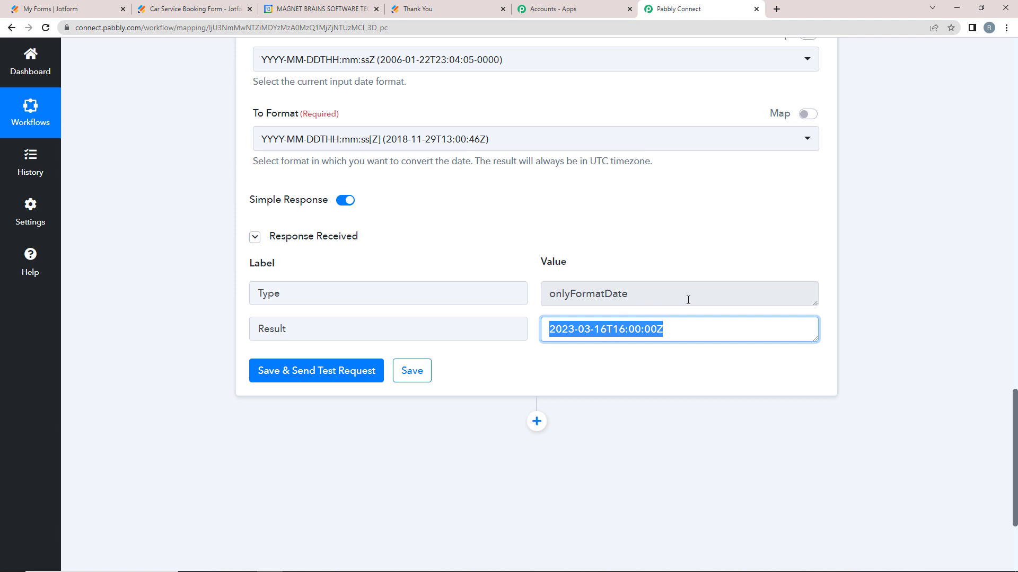
pyautogui.scroll(2, 439, 84)
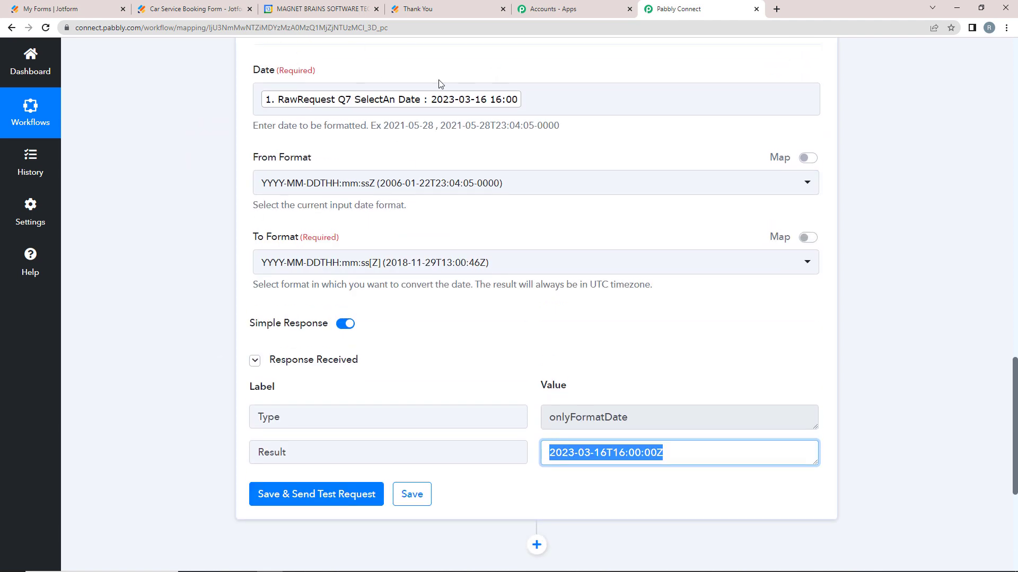
# Add another action step after the date formatting step and choose Date/Time Formatter as its app
pyautogui.scroll(-2, 223, 220)
pyautogui.scroll(-2, 117, 303)
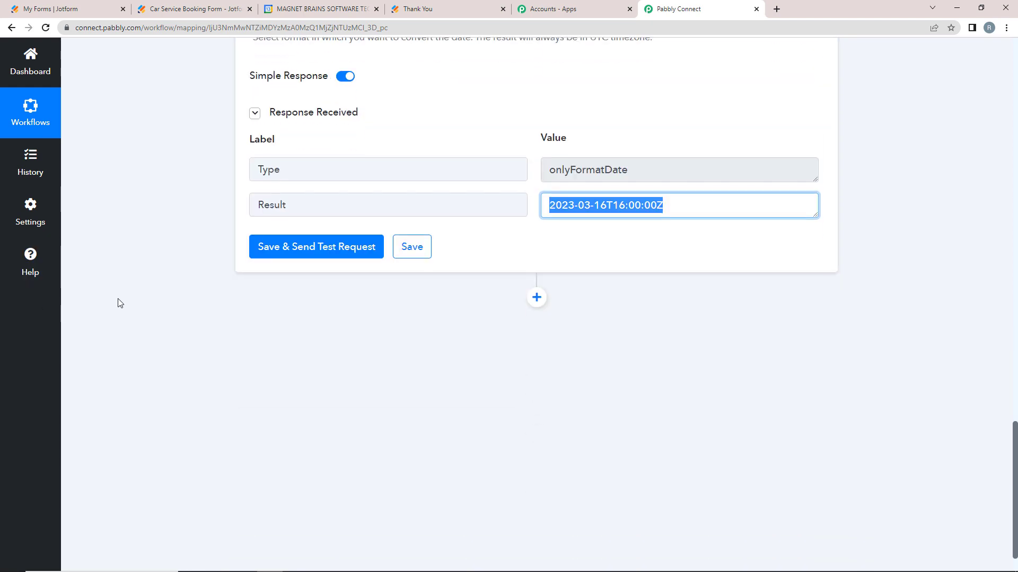
pyautogui.click(536, 298)
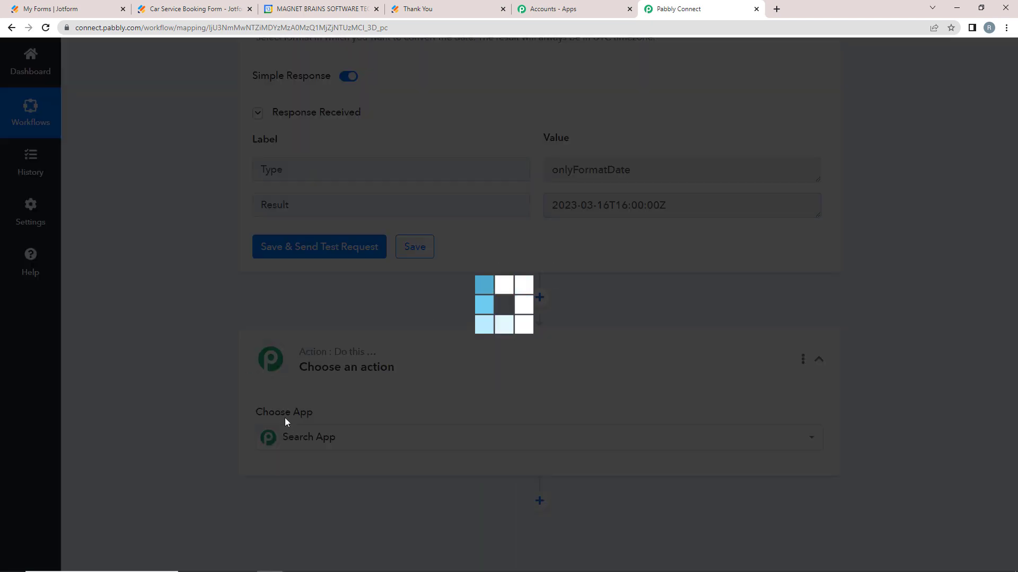
pyautogui.write('d')
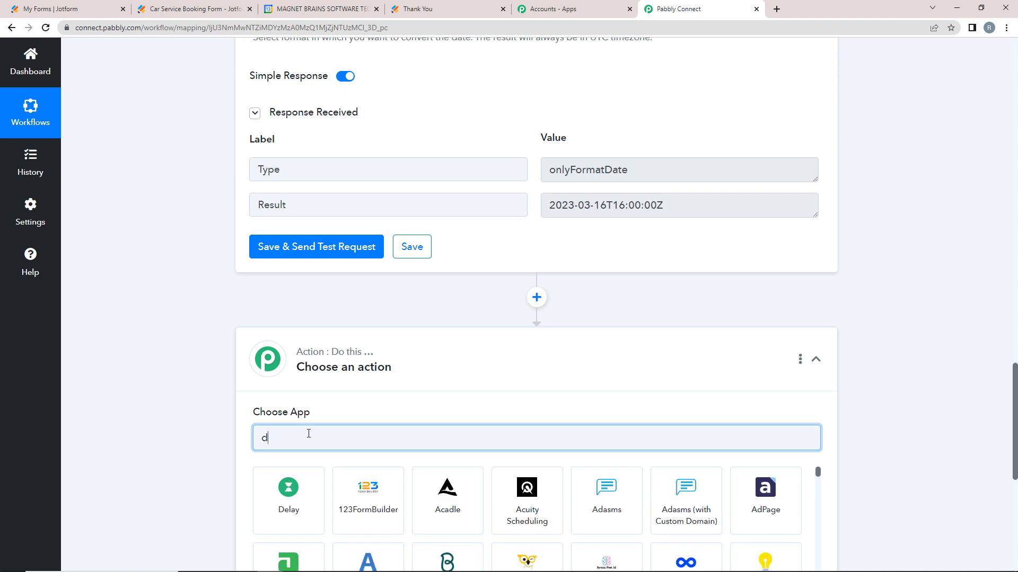
pyautogui.write('ate')
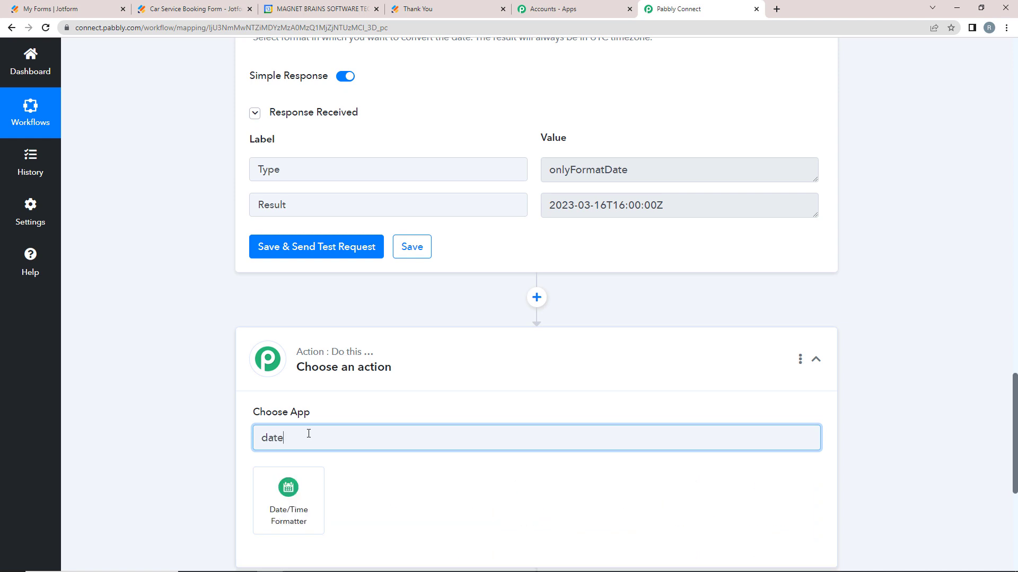
pyautogui.click(288, 496)
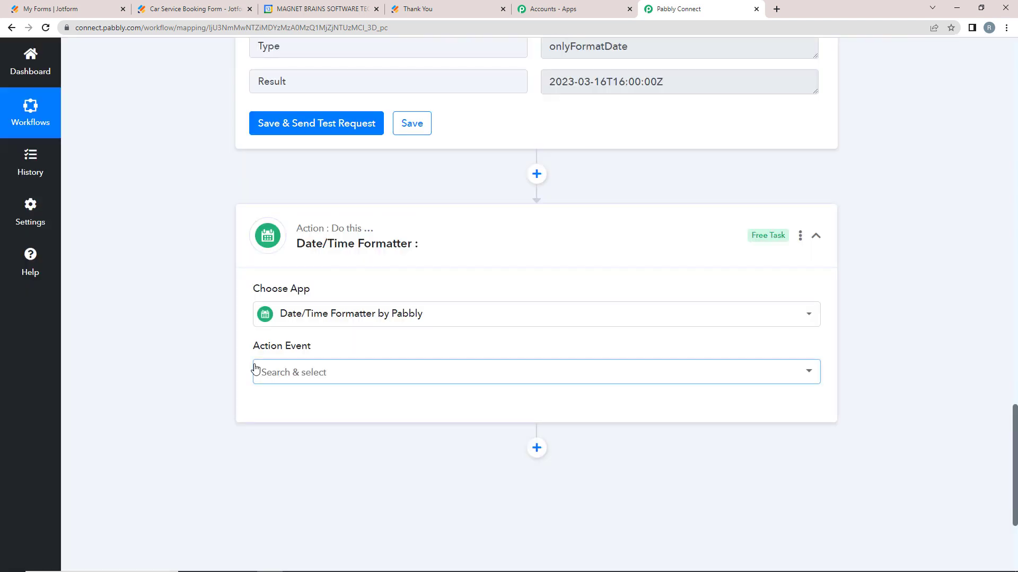
# Set the new formatter step's action event to Add/Subtract Time and connect it
pyautogui.click(256, 372)
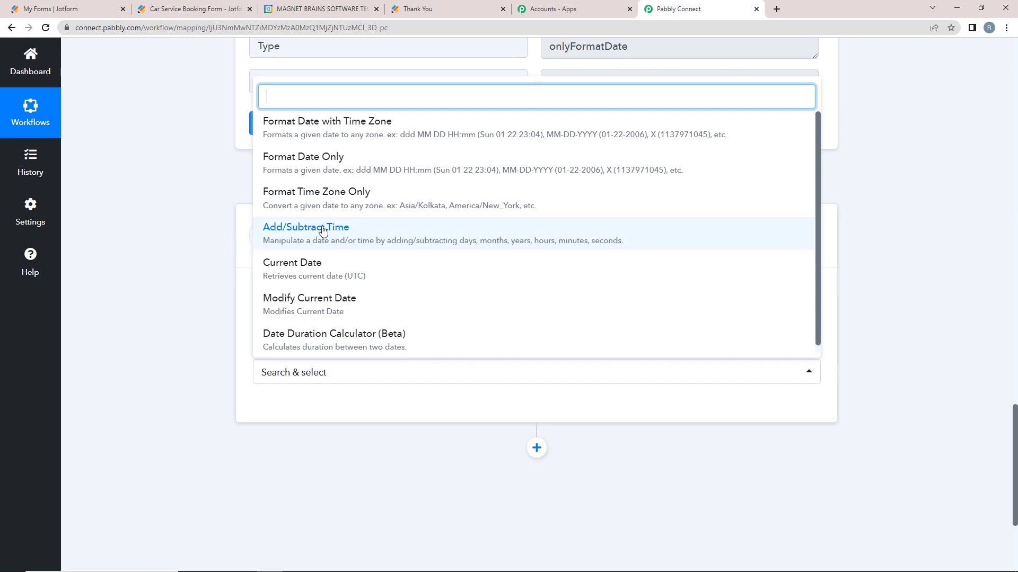
pyautogui.click(297, 228)
pyautogui.click(277, 404)
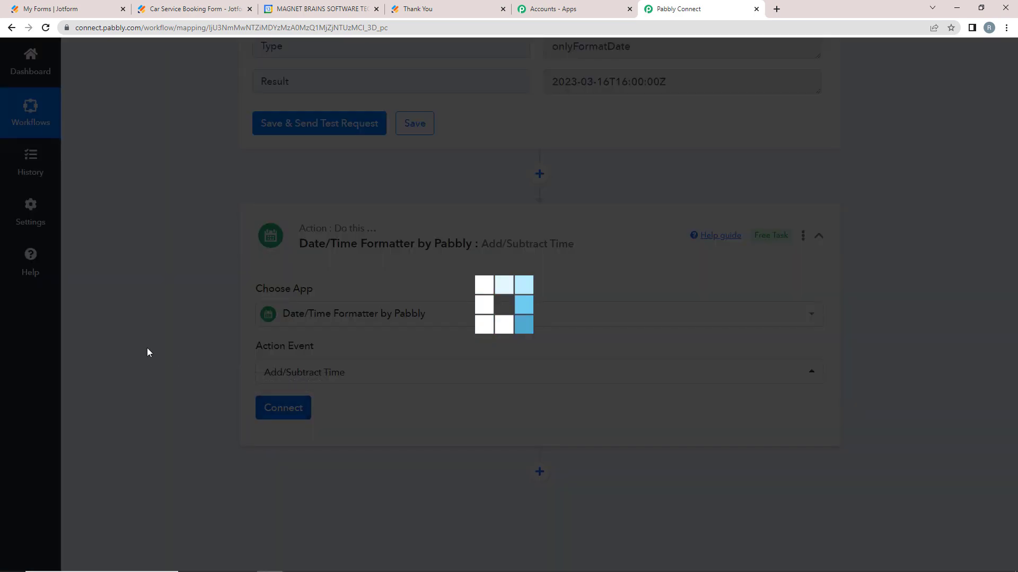
# Map the Add/Subtract Time step's Enter Date field to the Result of the Format Date Only step
pyautogui.scroll(-2, 147, 352)
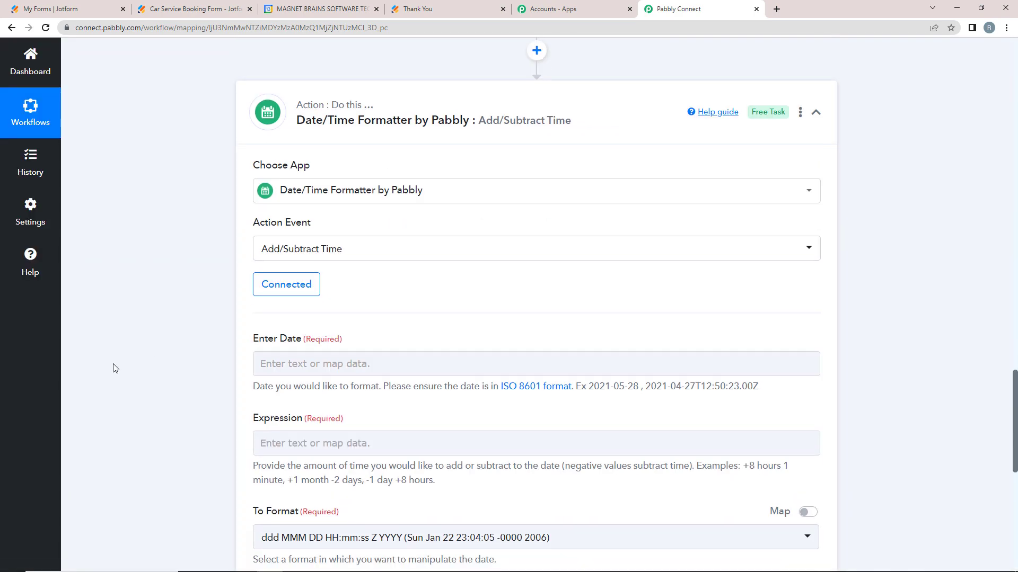
pyautogui.scroll(-2, 114, 368)
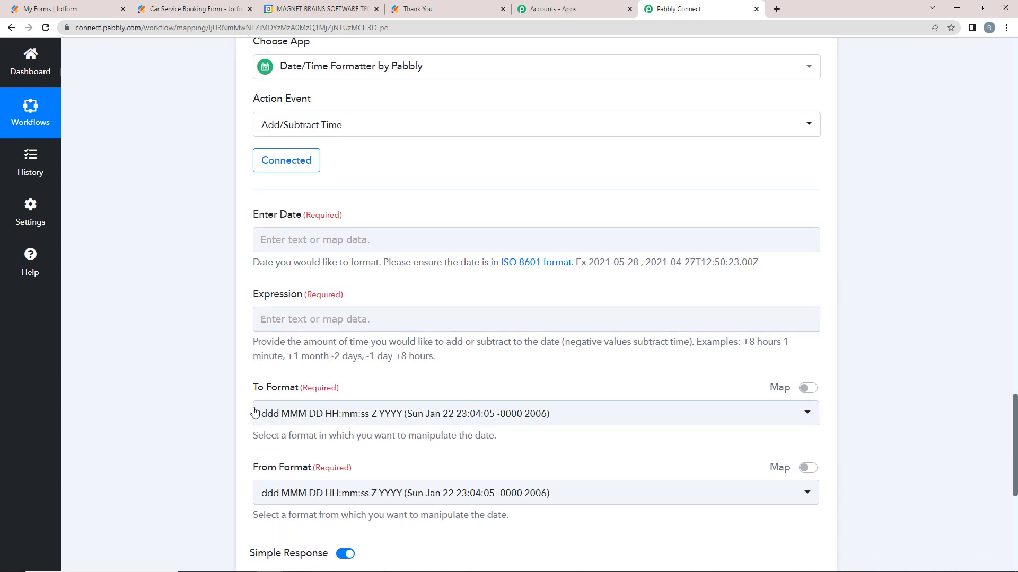
pyautogui.scroll(2, 194, 424)
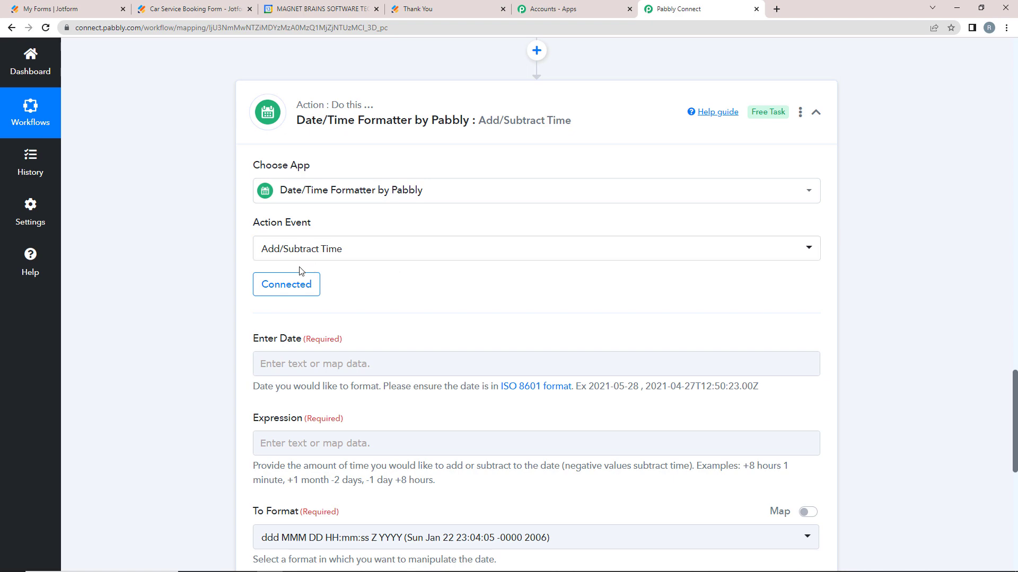
pyautogui.scroll(5, 166, 192)
pyautogui.moveTo(673, 205); pyautogui.dragTo(535, 212)
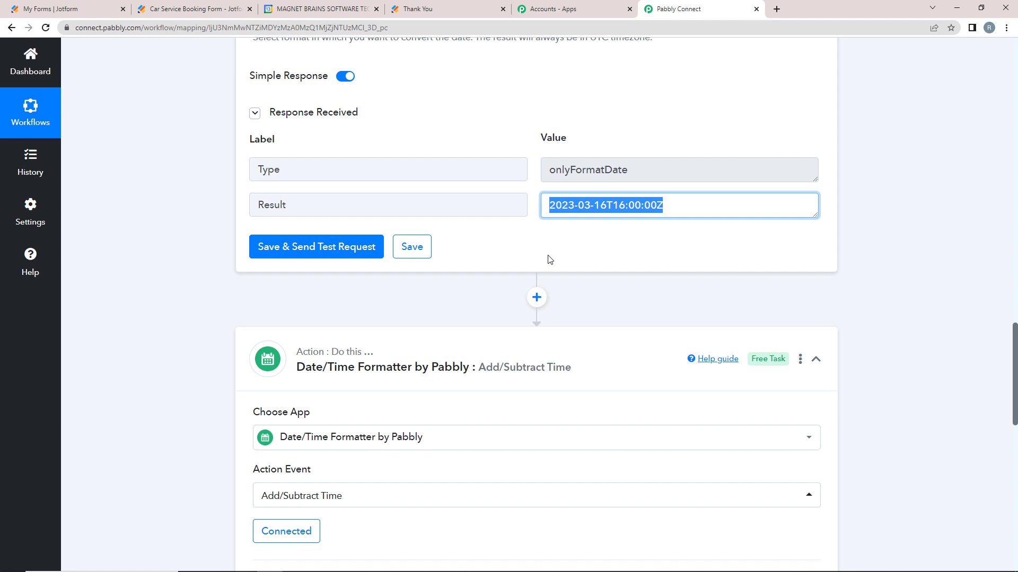
pyautogui.scroll(-3, 159, 318)
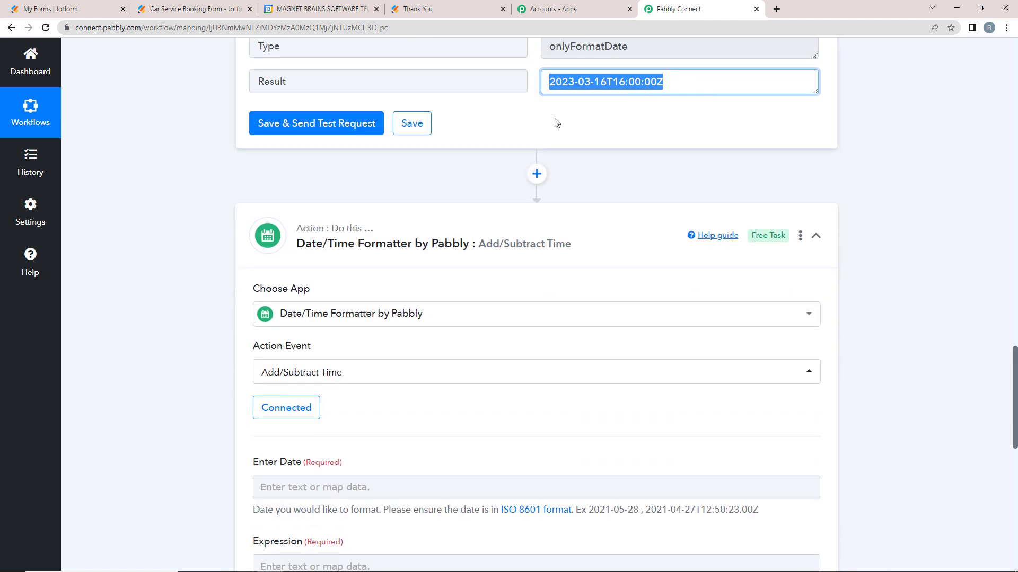
pyautogui.scroll(-2, 130, 288)
pyautogui.click(288, 365)
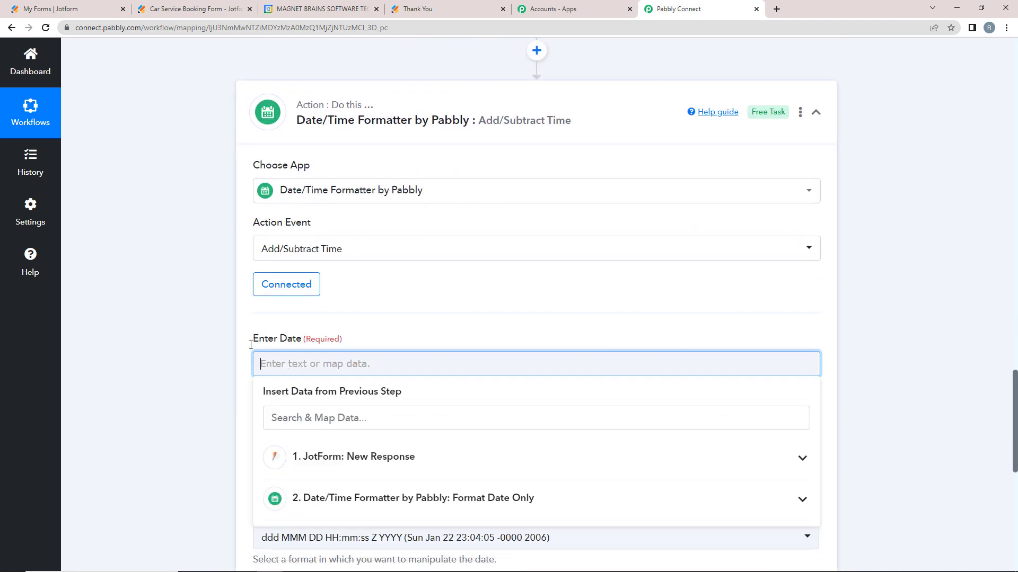
pyautogui.click(337, 497)
pyautogui.click(344, 558)
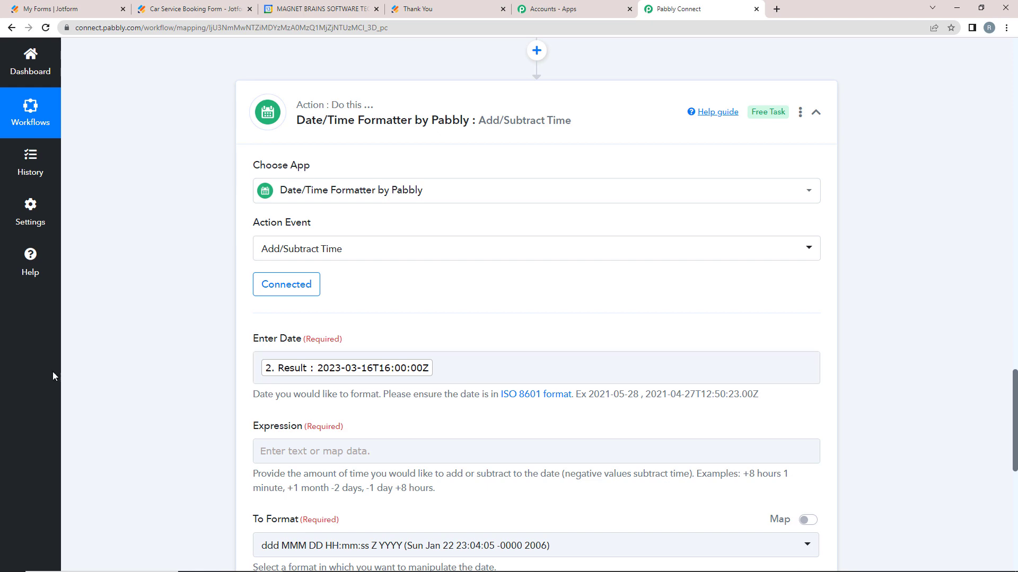
# Set the Expression of the Add/Subtract Time step to +2 days
pyautogui.scroll(-2, 355, 386)
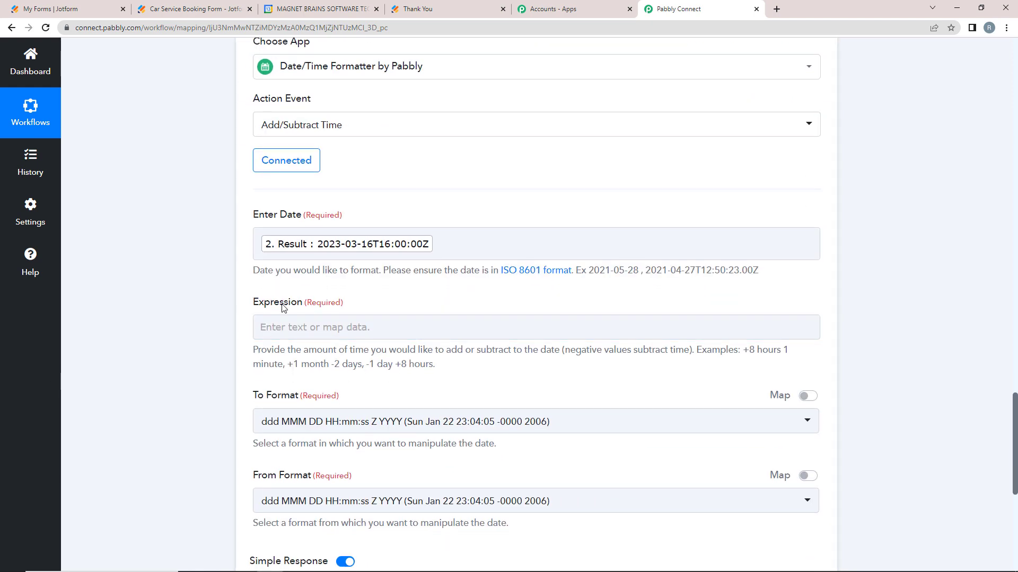
pyautogui.click(372, 249)
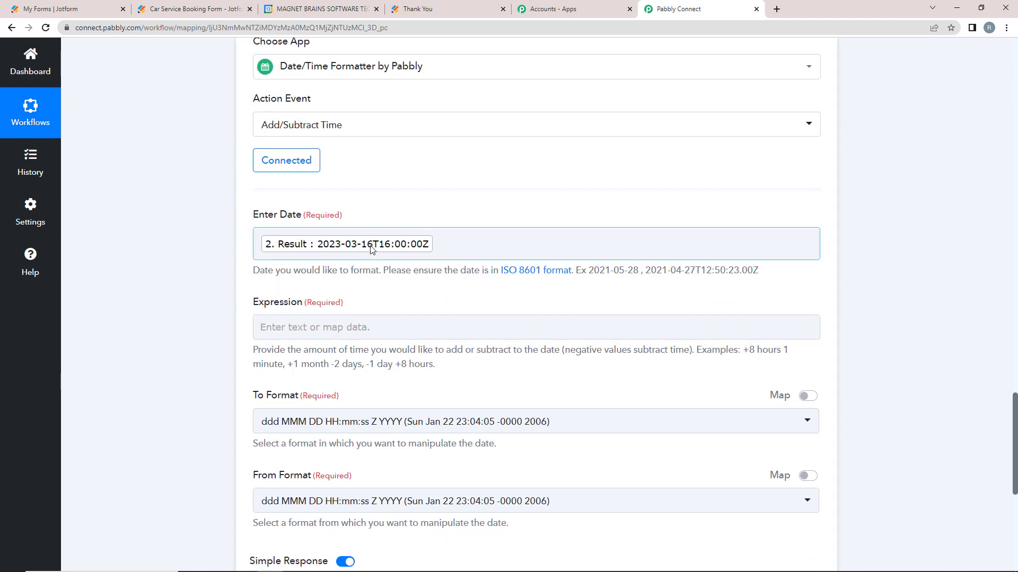
pyautogui.click(327, 335)
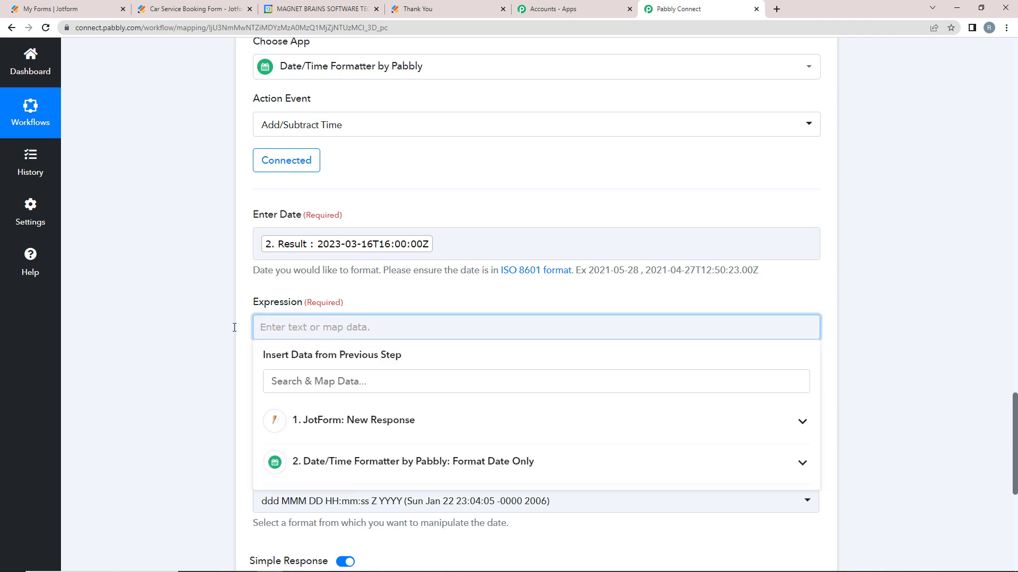
pyautogui.click(188, 331)
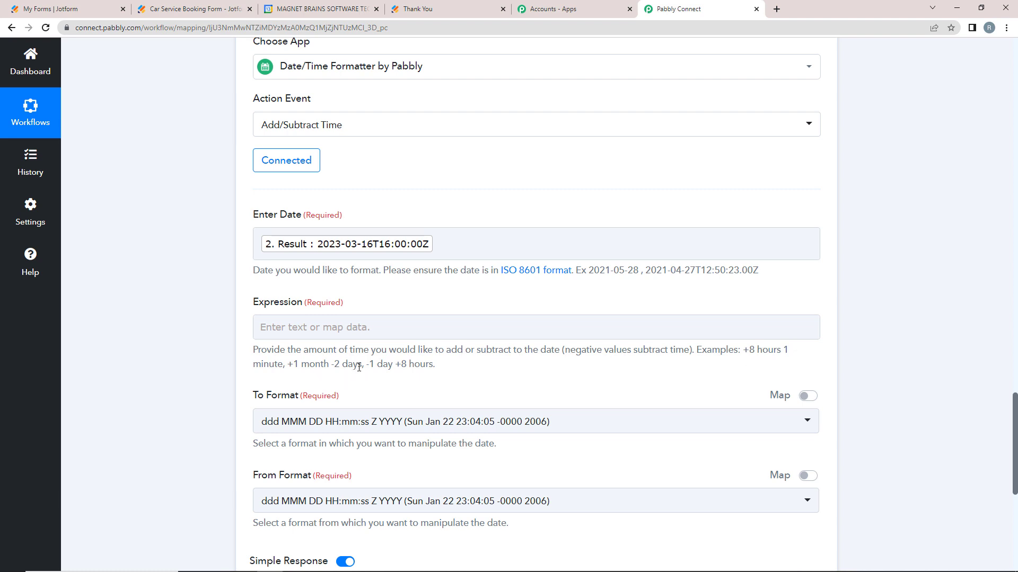
pyautogui.click(284, 334)
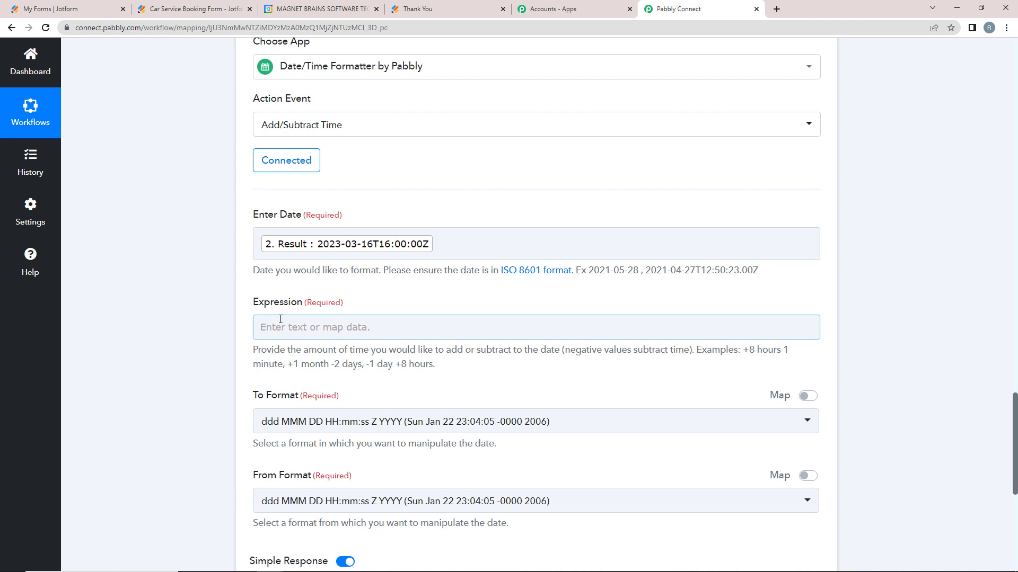
pyautogui.click(280, 319)
pyautogui.write('+2 days')
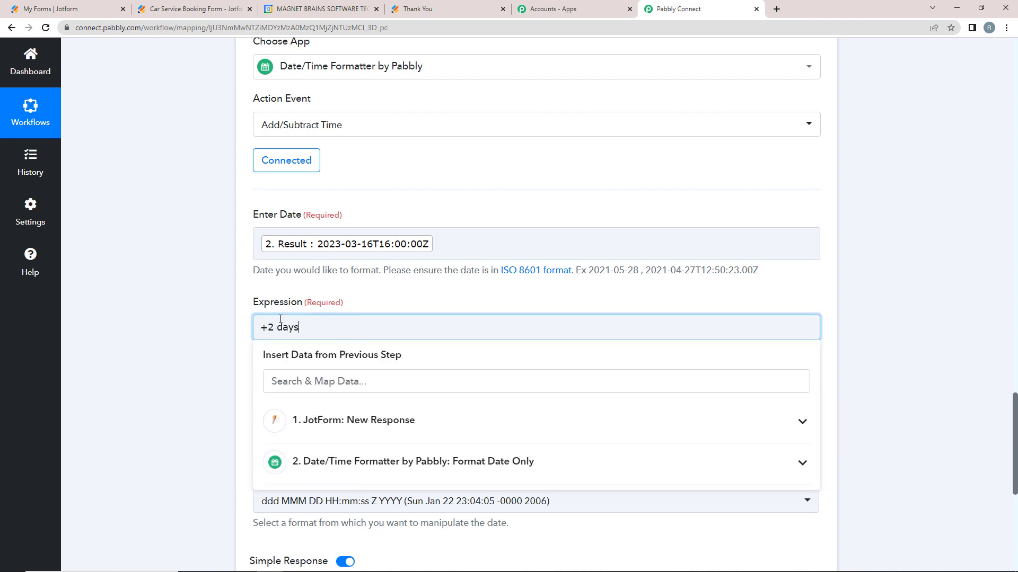
pyautogui.click(200, 326)
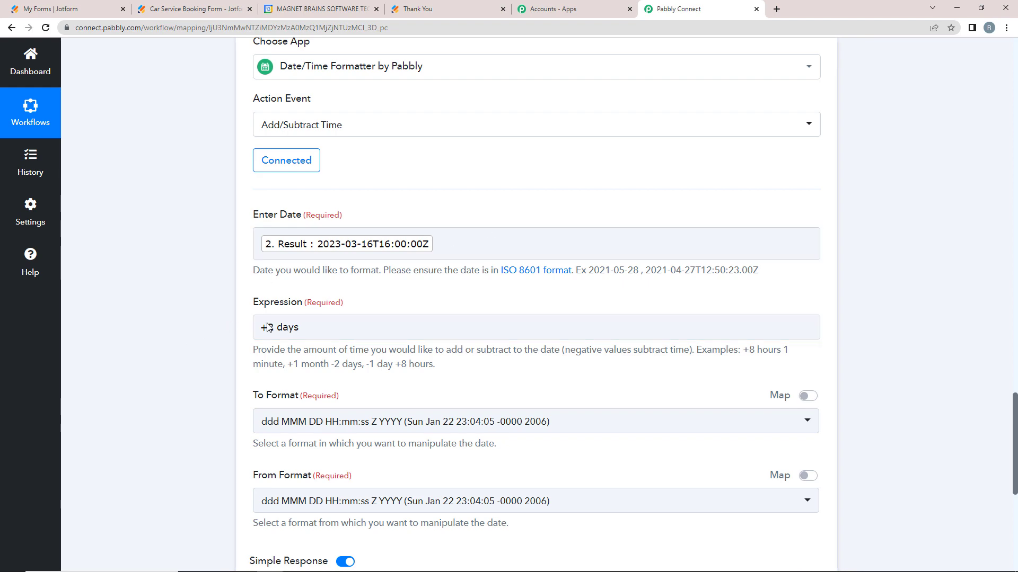
# Check the formats used in the earlier date formatting step and set both To Format and From Format to YYYY-MM-DDTHH:mm:ssZ
pyautogui.scroll(-3, 197, 219)
pyautogui.scroll(12, 197, 219)
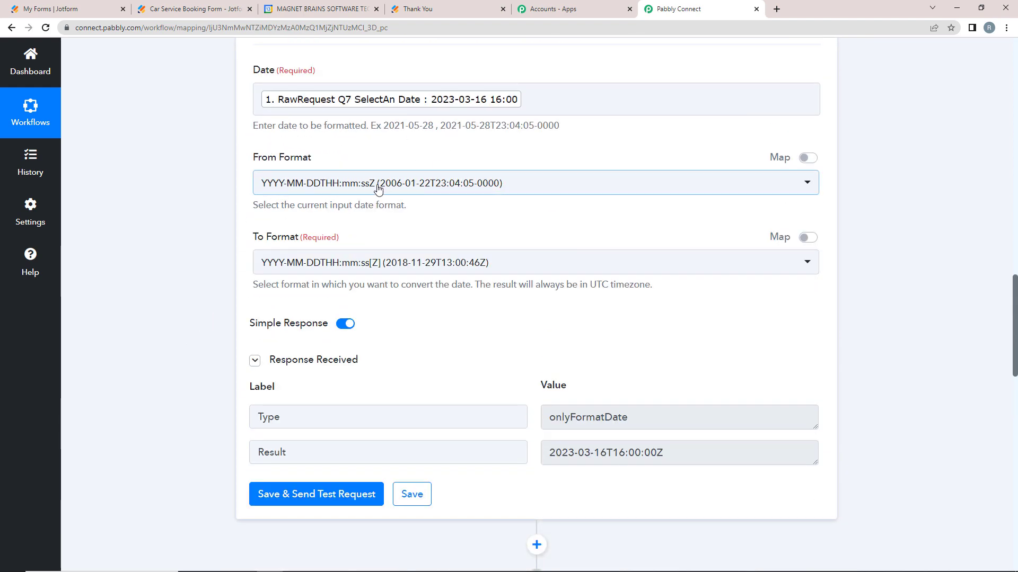
pyautogui.scroll(-7, 174, 255)
pyautogui.scroll(-7, 175, 254)
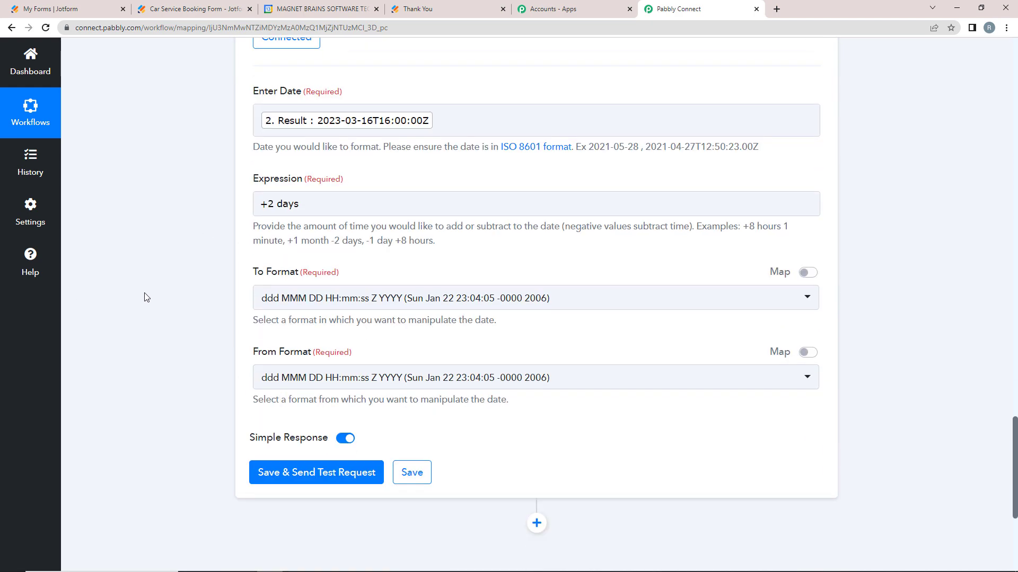
pyautogui.click(313, 308)
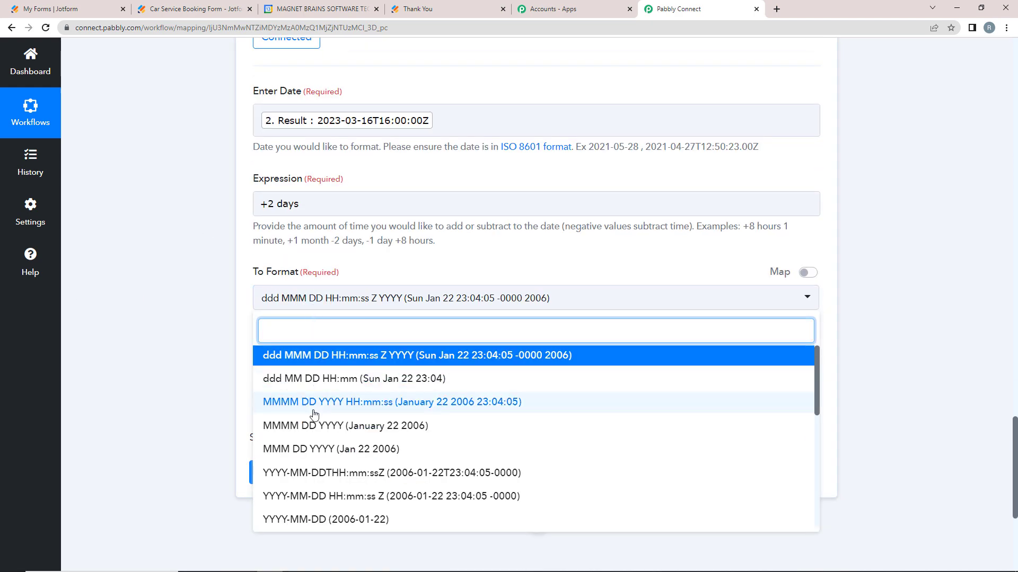
pyautogui.click(318, 462)
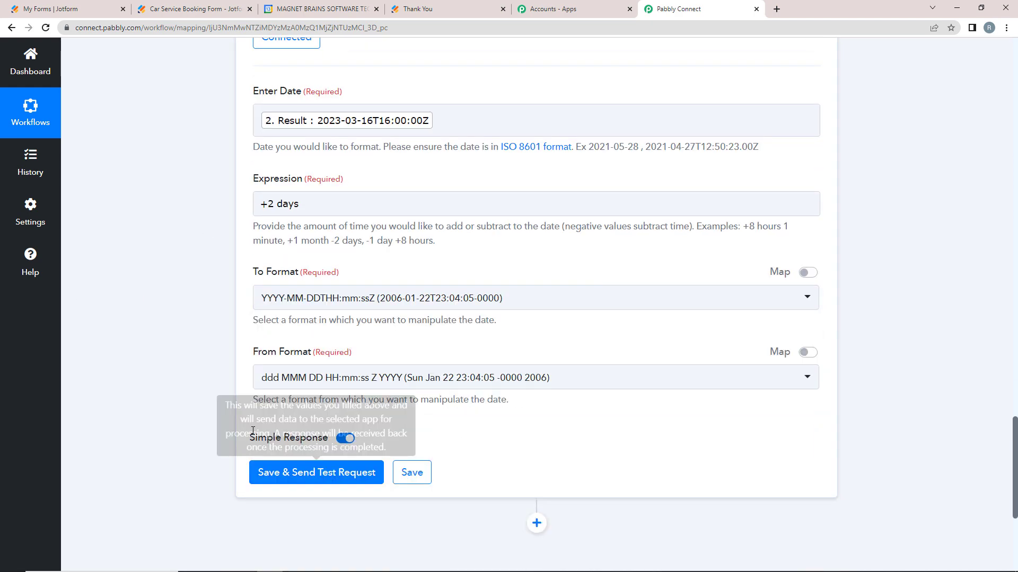
pyautogui.click(339, 379)
pyautogui.click(271, 243)
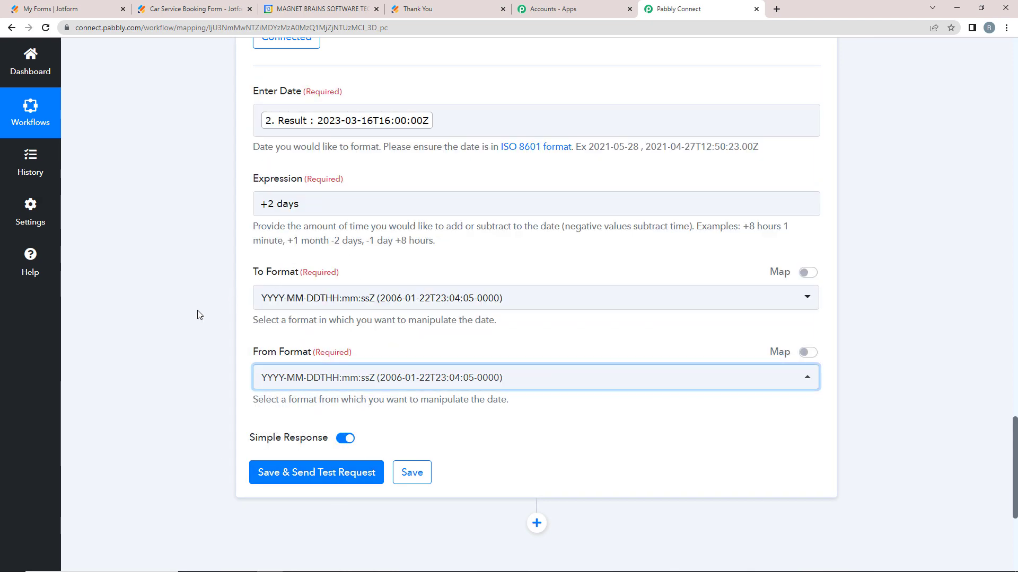
# Save and send a test request for the Add/Subtract Time step, and compare the returned result with the original date
pyautogui.scroll(-3, 171, 315)
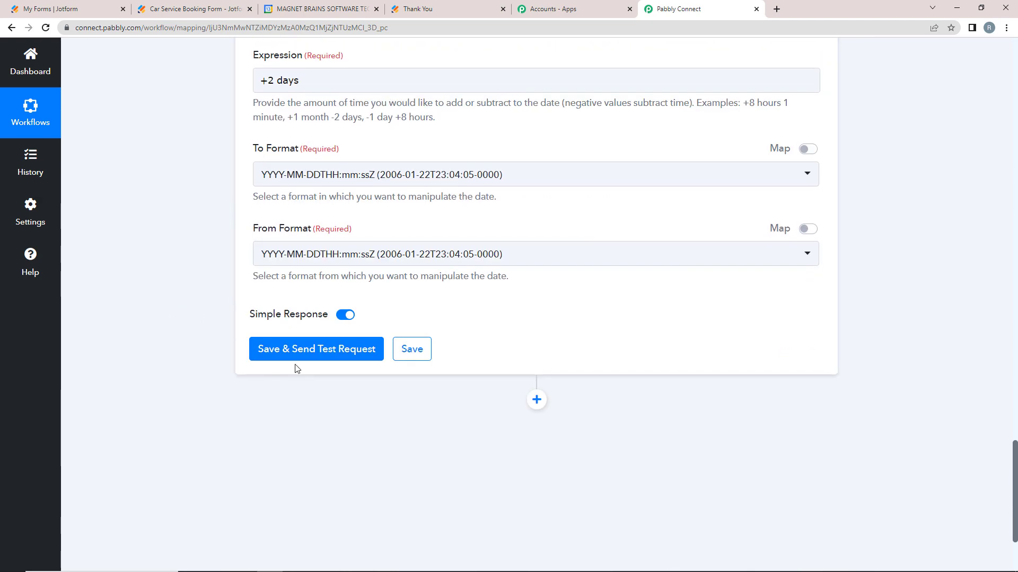
pyautogui.click(294, 354)
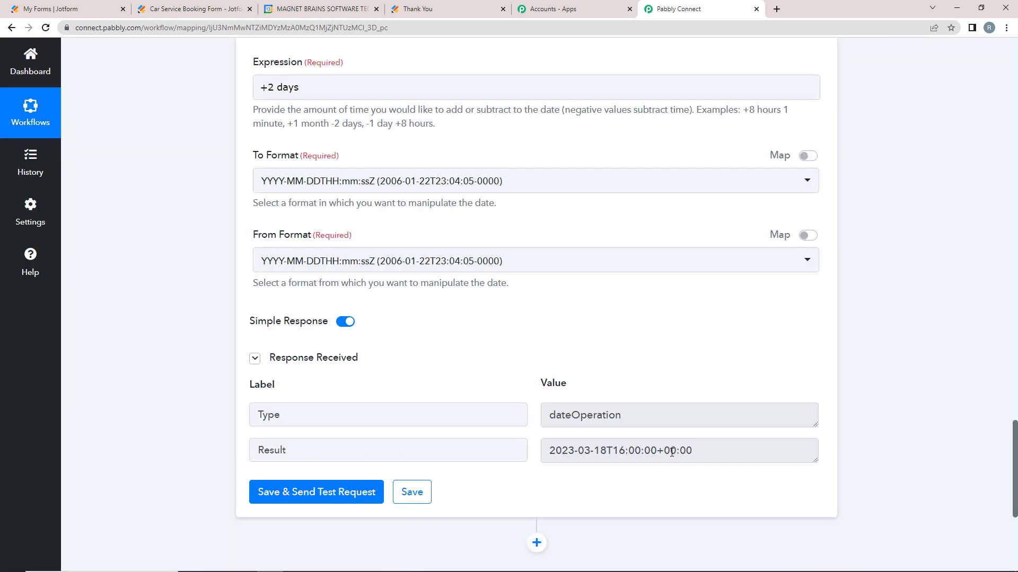
pyautogui.moveTo(705, 451); pyautogui.dragTo(536, 459)
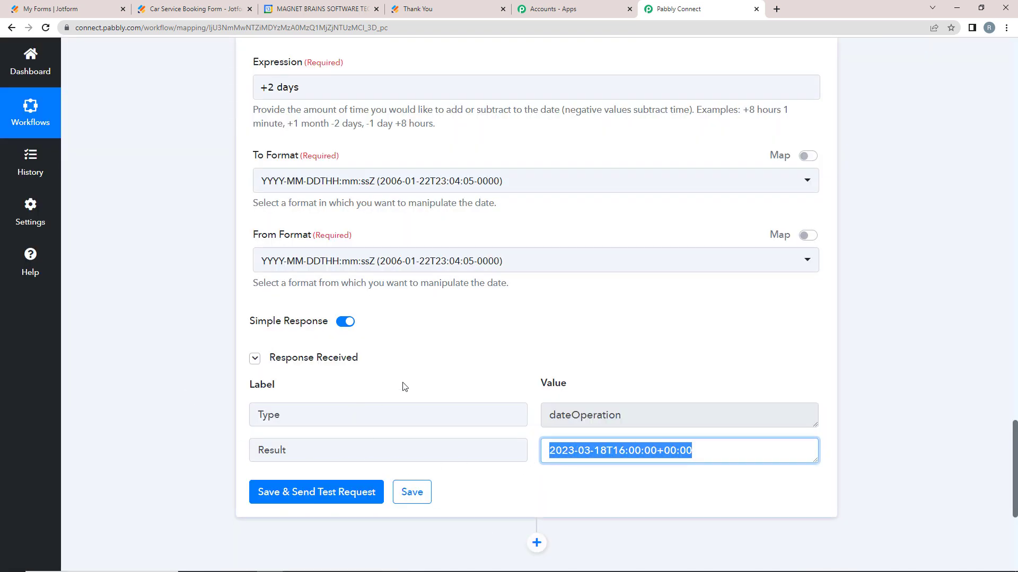
pyautogui.scroll(8, 636, 456)
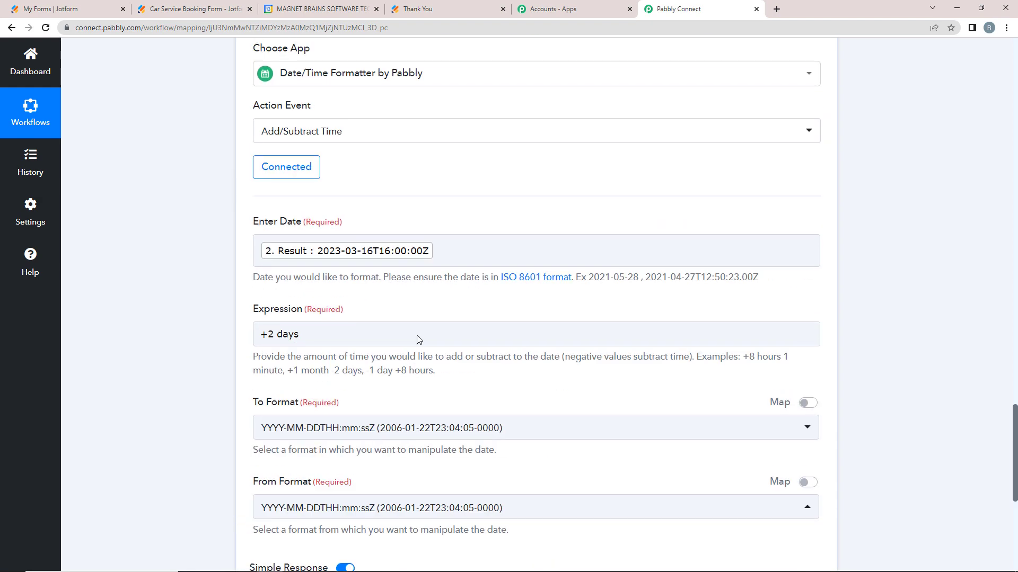
pyautogui.moveTo(667, 83); pyautogui.dragTo(178, 260)
pyautogui.scroll(-10, 137, 328)
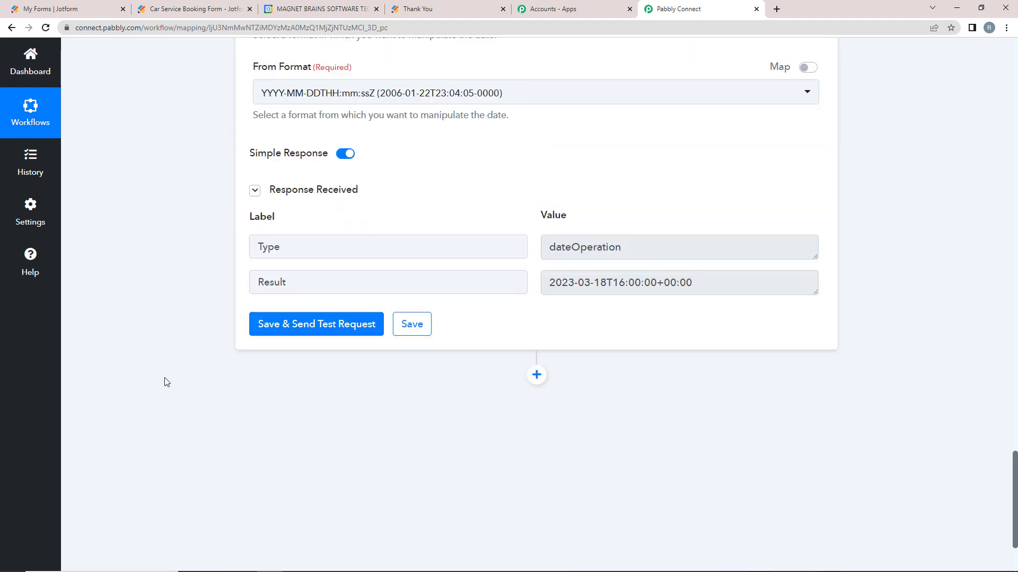
# Add another action step after the Add/Subtract Time step, with Google Calendar as its app and Create an Event as its action event
pyautogui.click(541, 376)
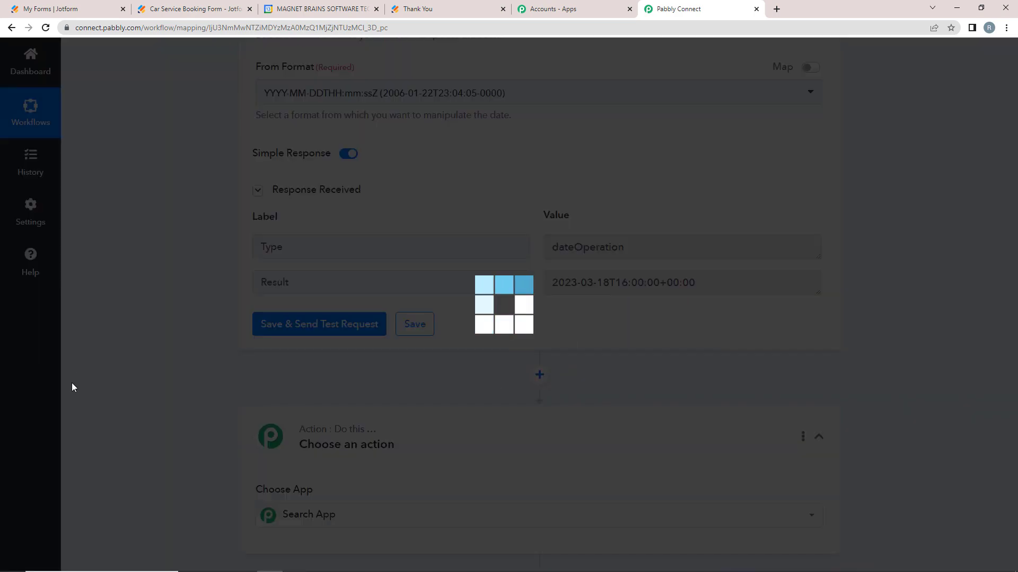
pyautogui.scroll(-1, 222, 339)
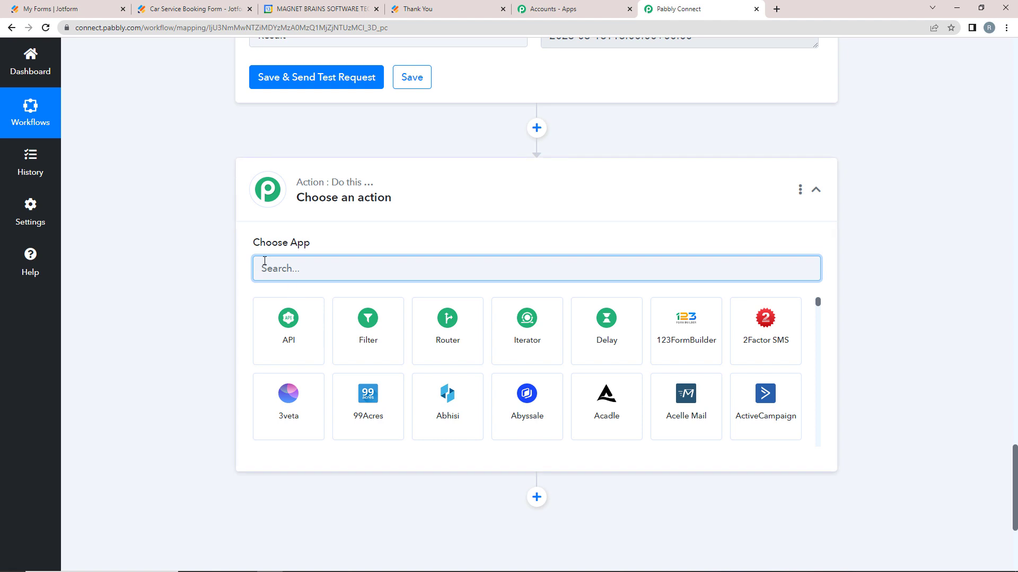
pyautogui.write('google')
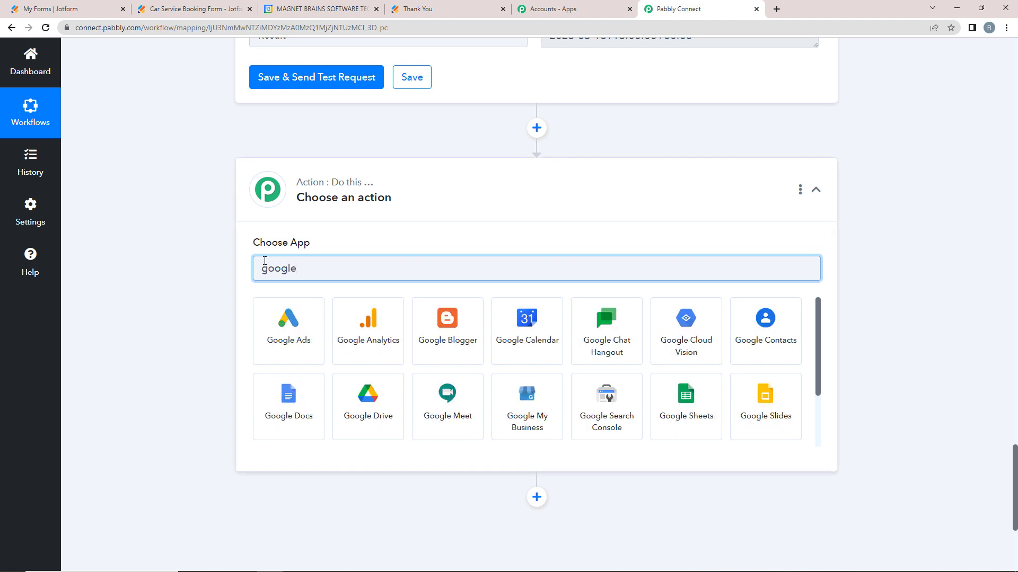
pyautogui.click(527, 347)
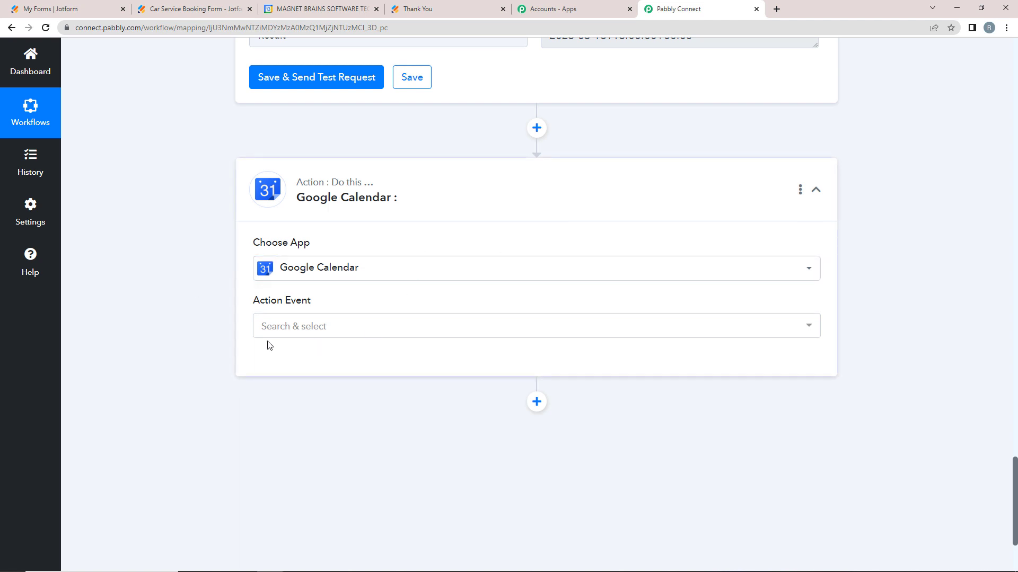
pyautogui.click(268, 333)
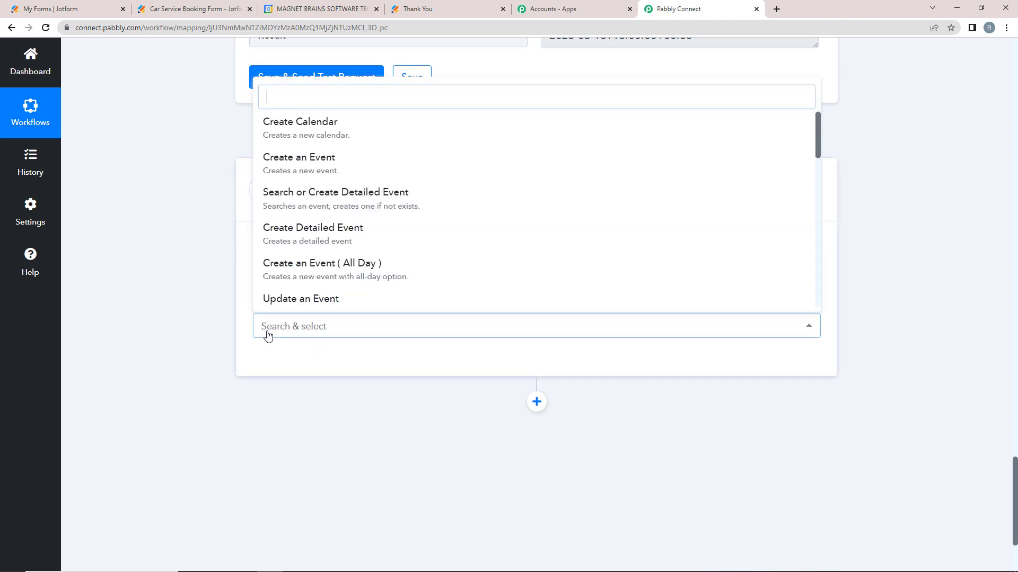
pyautogui.click(282, 169)
# Connect the Google Calendar step through a new connection, signing in with the Google account and allowing Pabbly Connect Calendar access
pyautogui.click(286, 365)
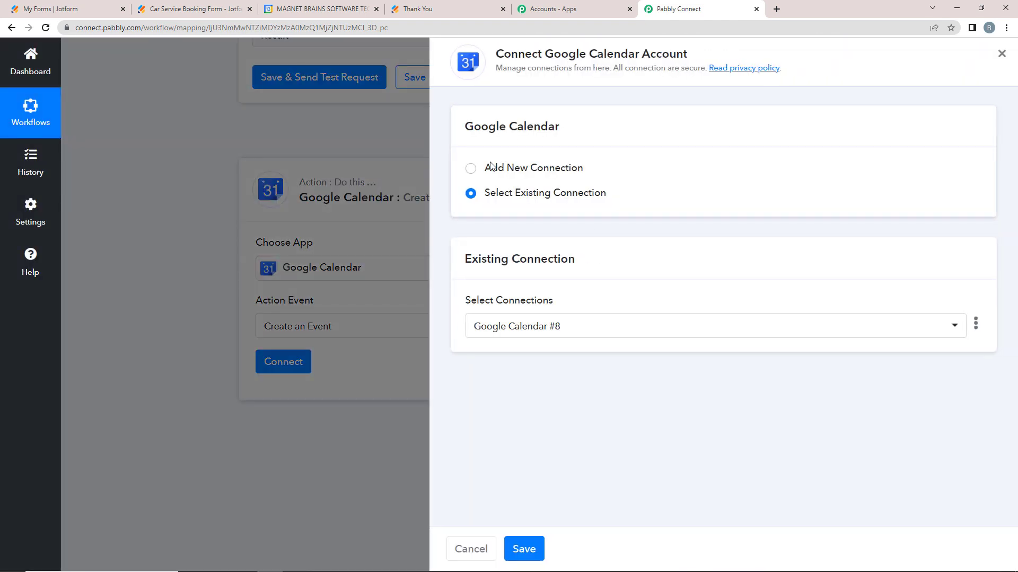
pyautogui.click(482, 168)
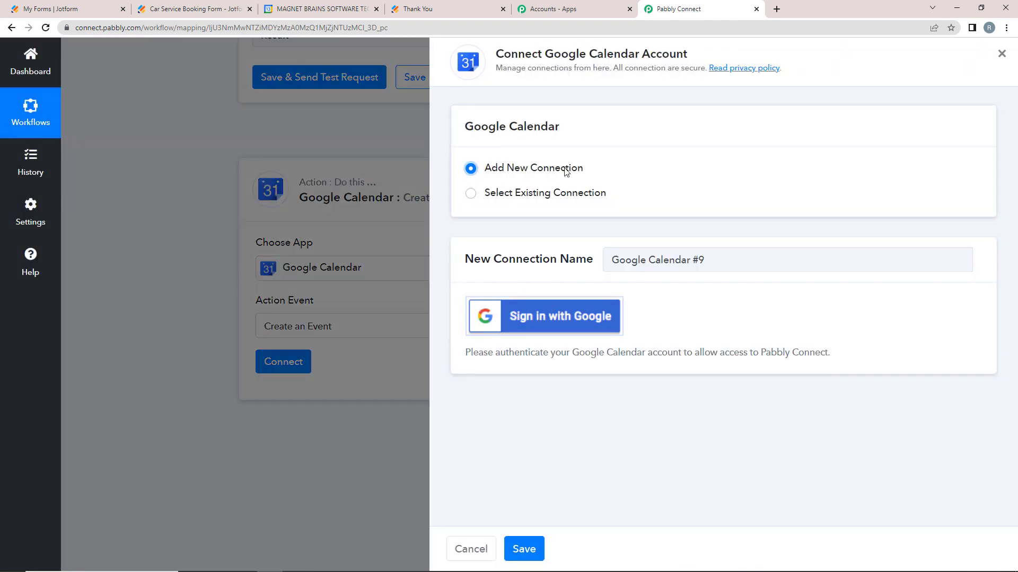
pyautogui.click(536, 316)
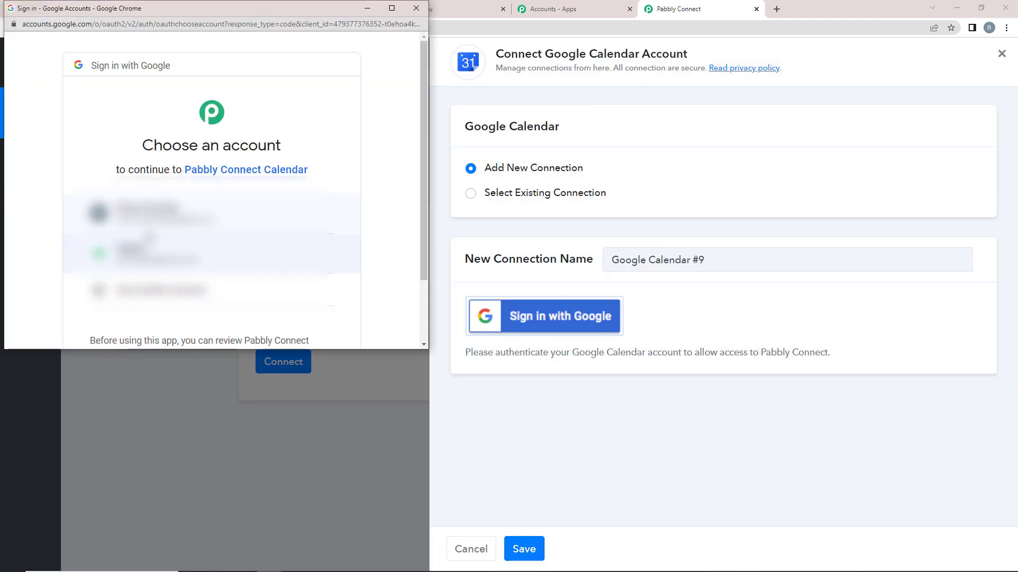
pyautogui.click(228, 209)
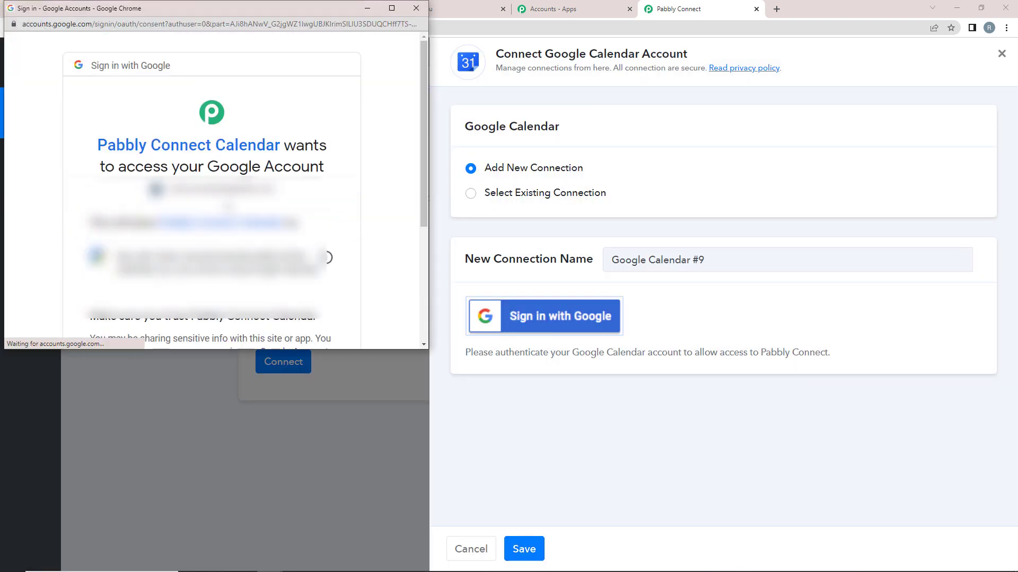
pyautogui.scroll(-4, 228, 207)
pyautogui.click(242, 252)
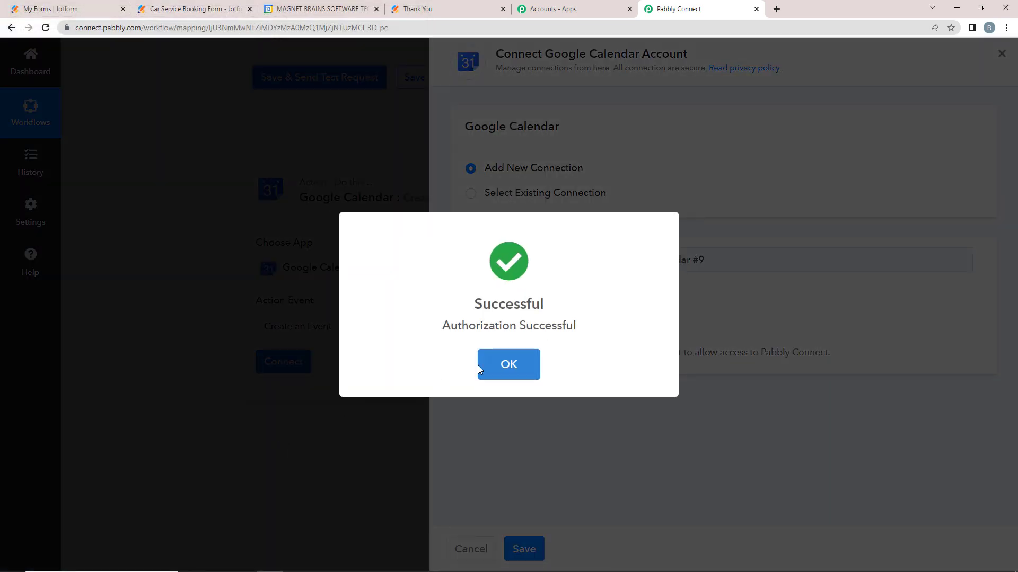
pyautogui.click(536, 365)
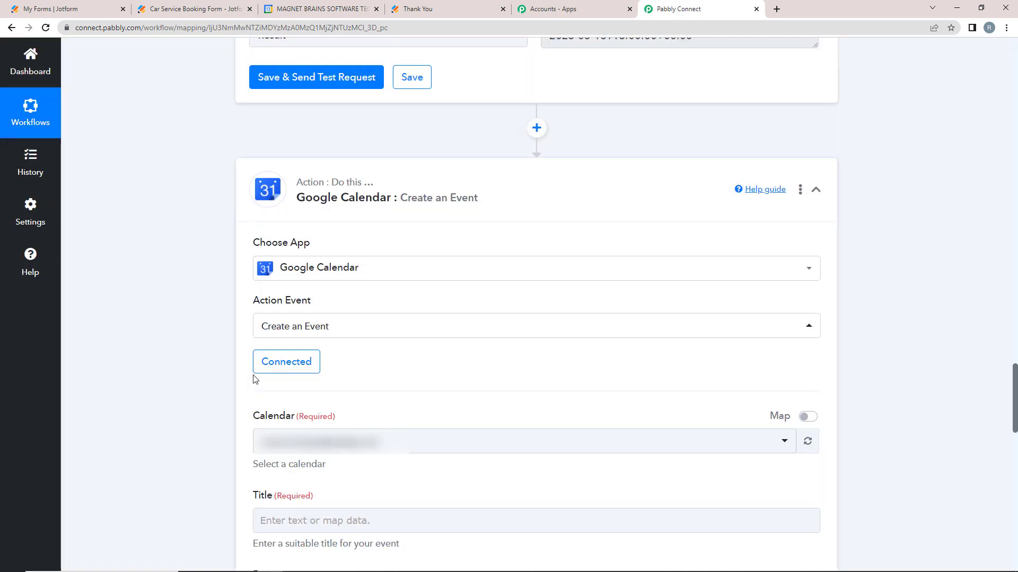
# Check the calendar's name in Google Calendar and select Demo Test as the calendar for the Create an Event step
pyautogui.scroll(-2, 113, 419)
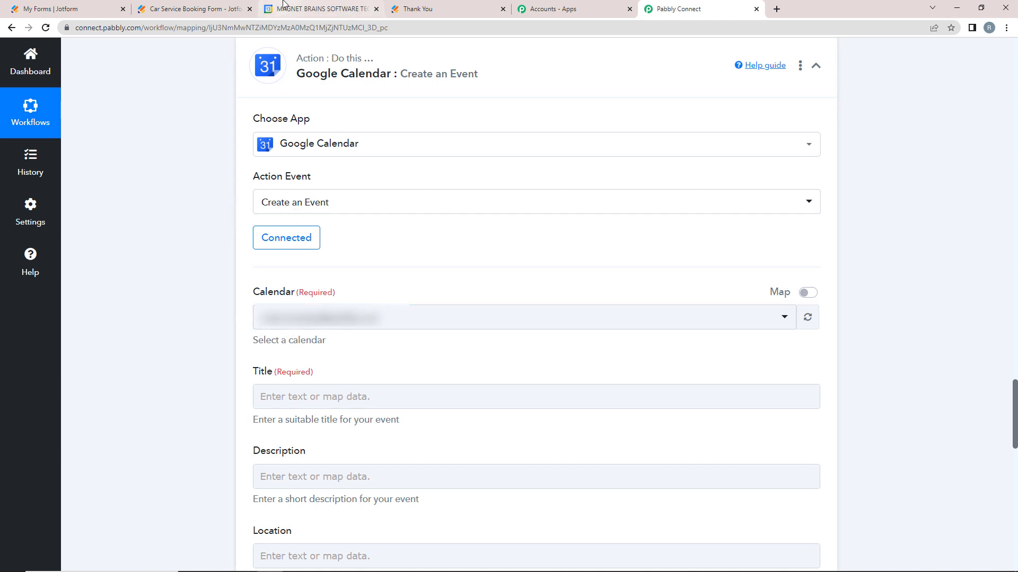
pyautogui.click(318, 9)
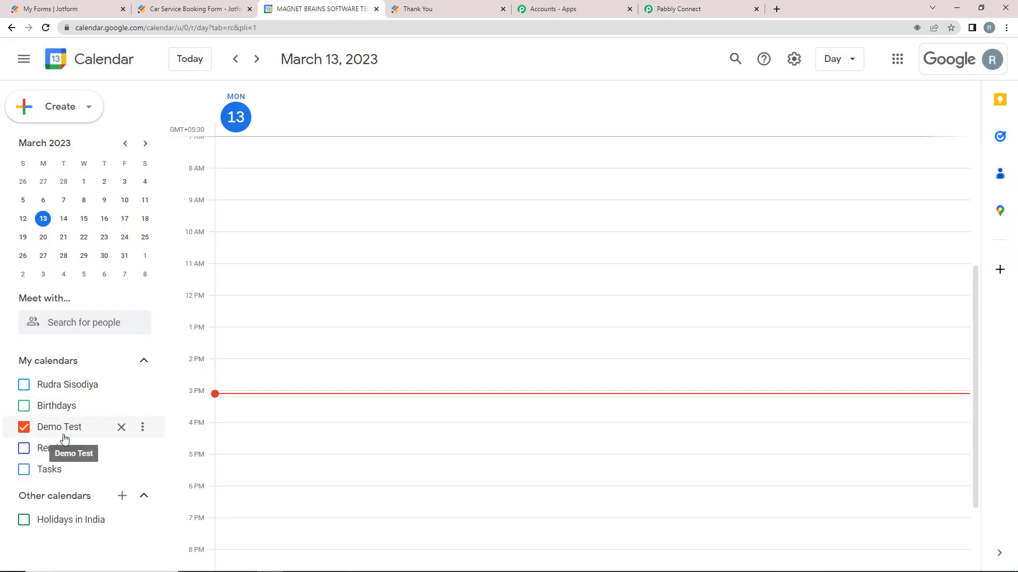
pyautogui.click(690, 5)
pyautogui.click(281, 319)
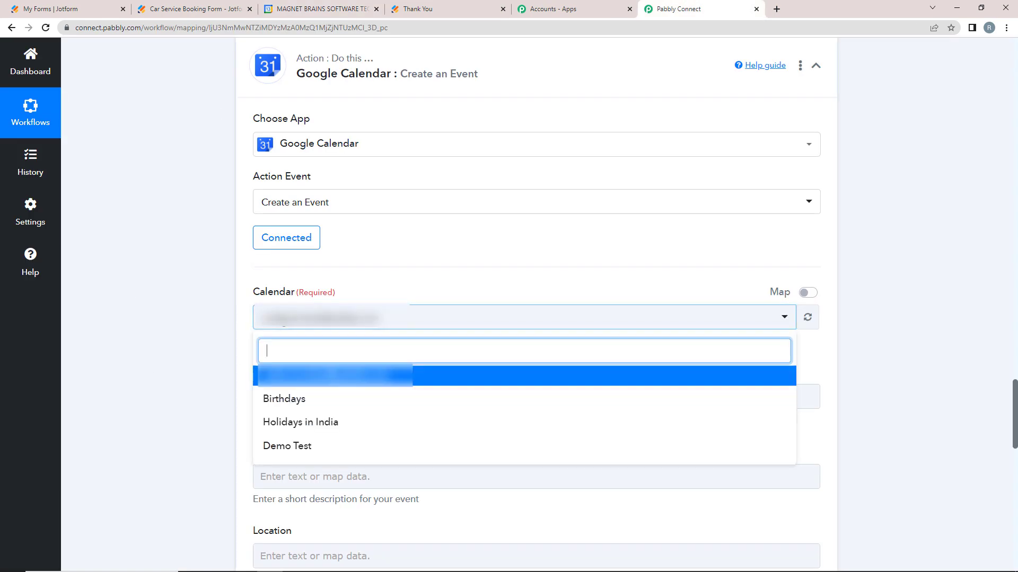
pyautogui.click(283, 451)
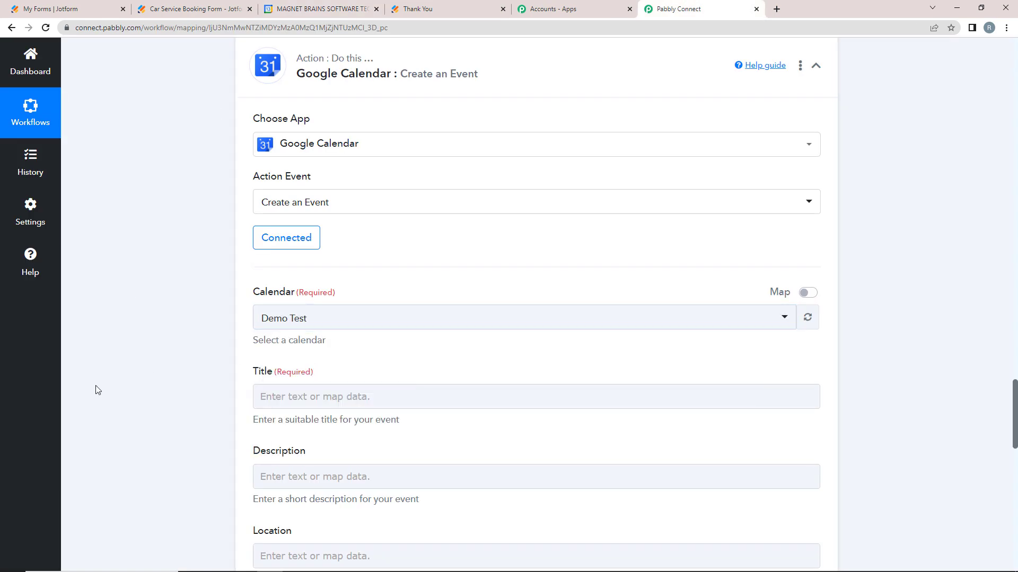
# Map the event title to the first name and last name from the JotForm response
pyautogui.scroll(-5, 95, 390)
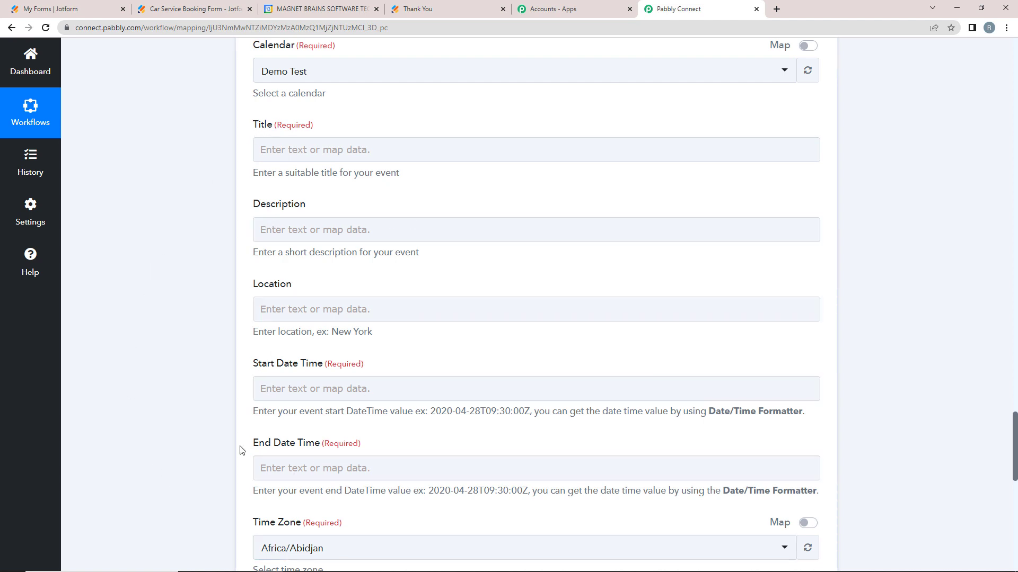
pyautogui.scroll(2, 222, 418)
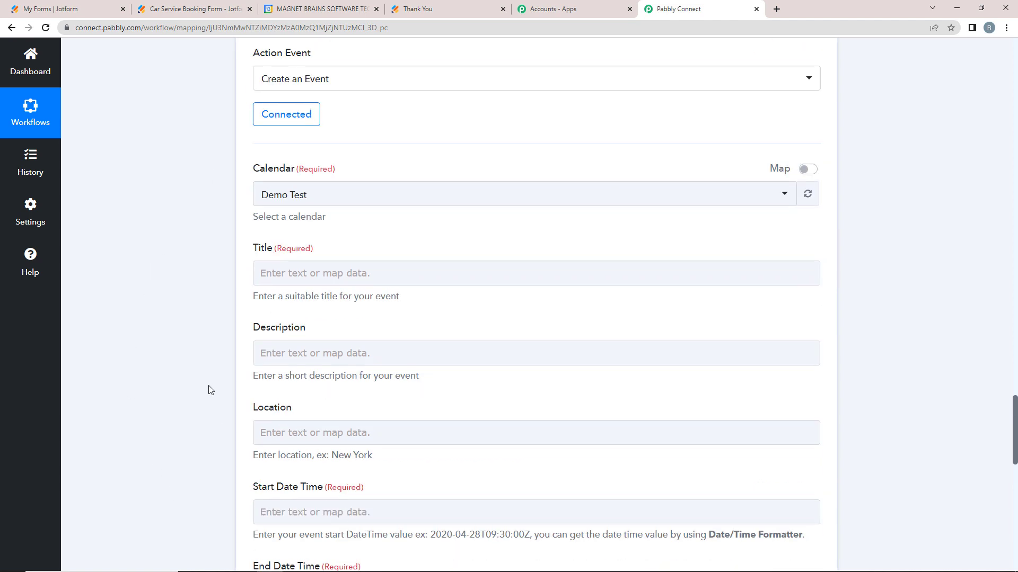
pyautogui.click(302, 267)
pyautogui.click(277, 275)
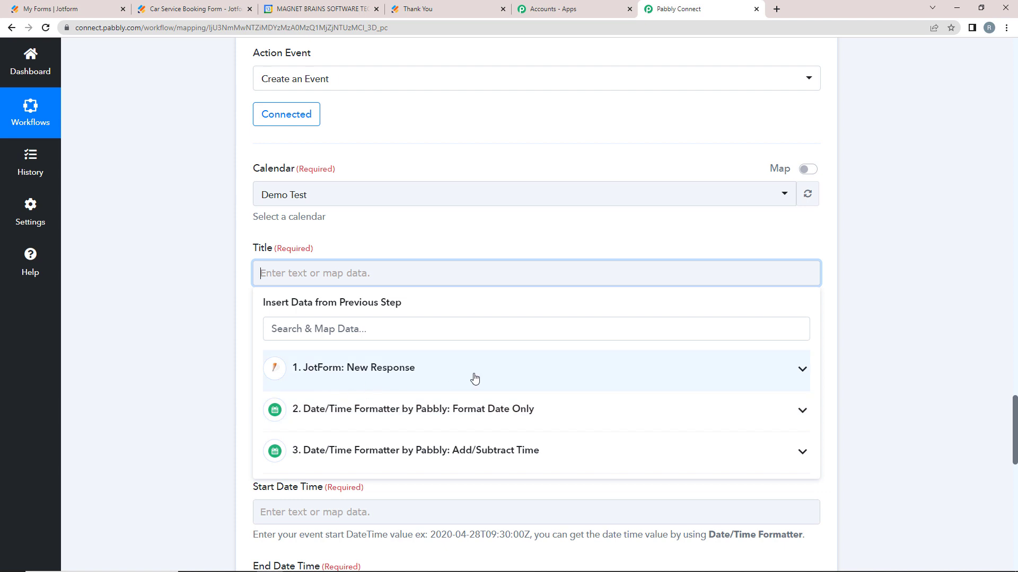
pyautogui.click(797, 370)
pyautogui.click(315, 334)
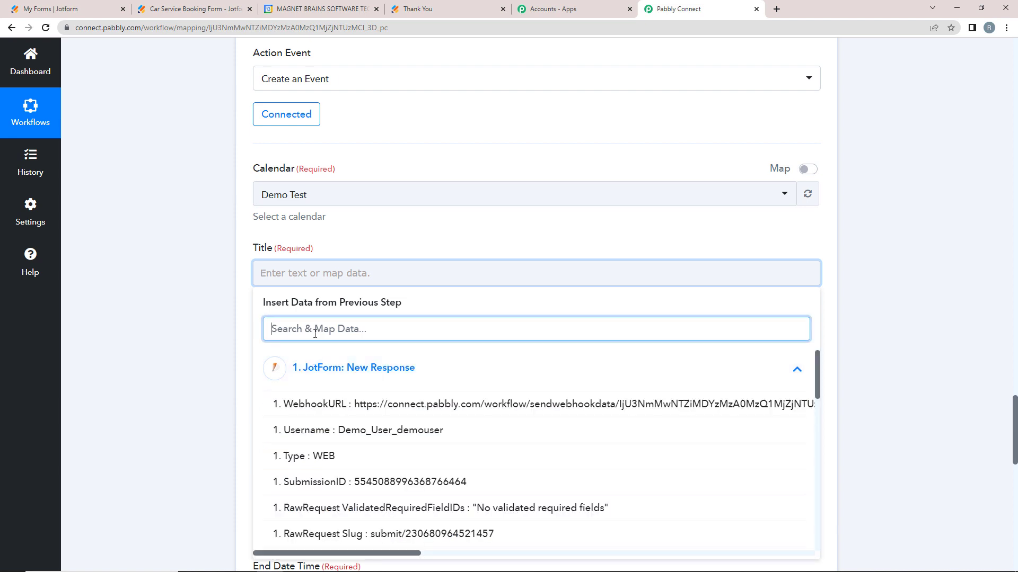
pyautogui.click(634, 402)
pyautogui.click(393, 342)
pyautogui.write('sm')
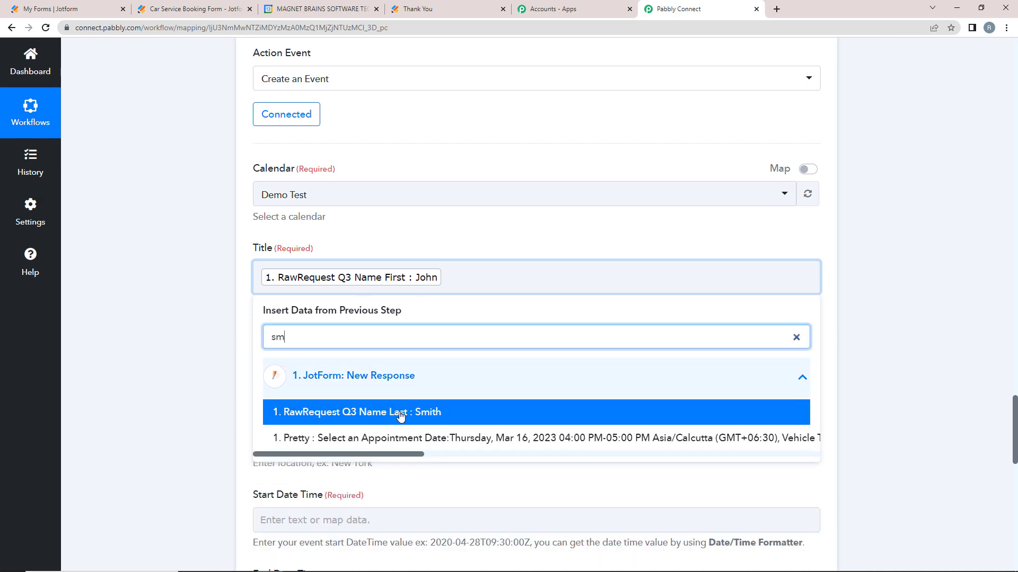
pyautogui.click(400, 416)
pyautogui.click(114, 345)
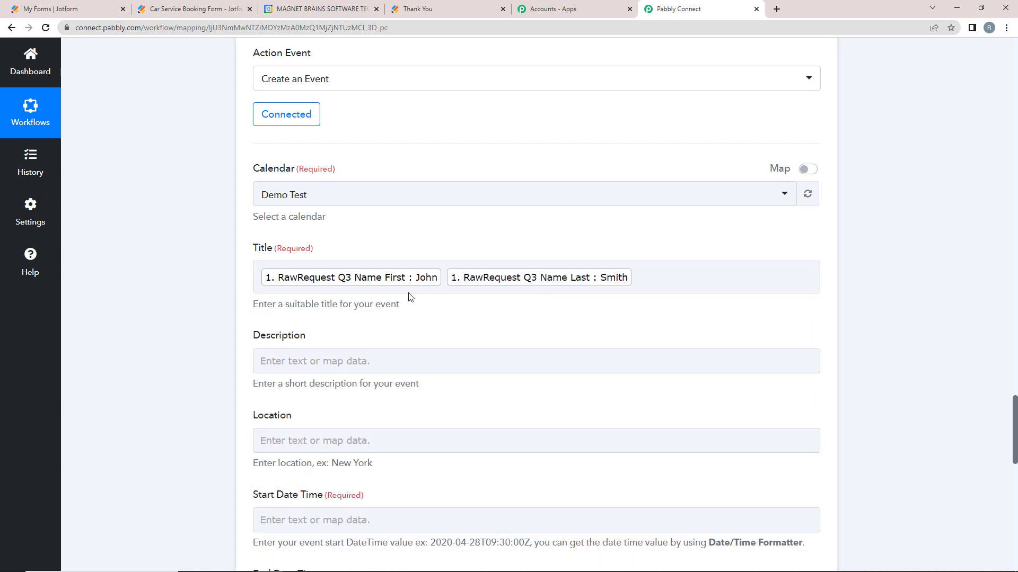
# Map the JotForm VehicleType and Model answers side by side into the event description
pyautogui.scroll(-2, 154, 318)
pyautogui.click(266, 237)
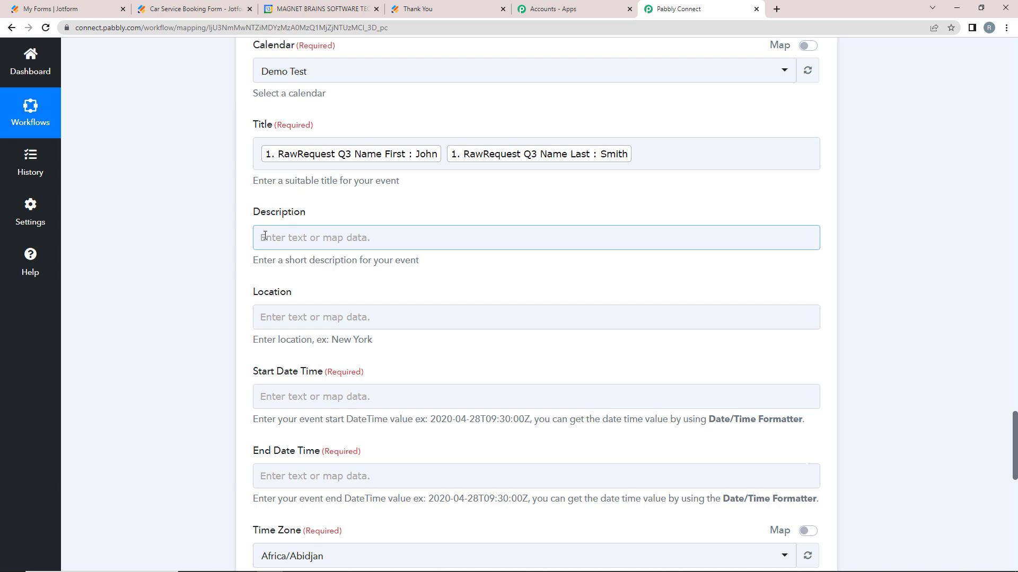
pyautogui.click(264, 236)
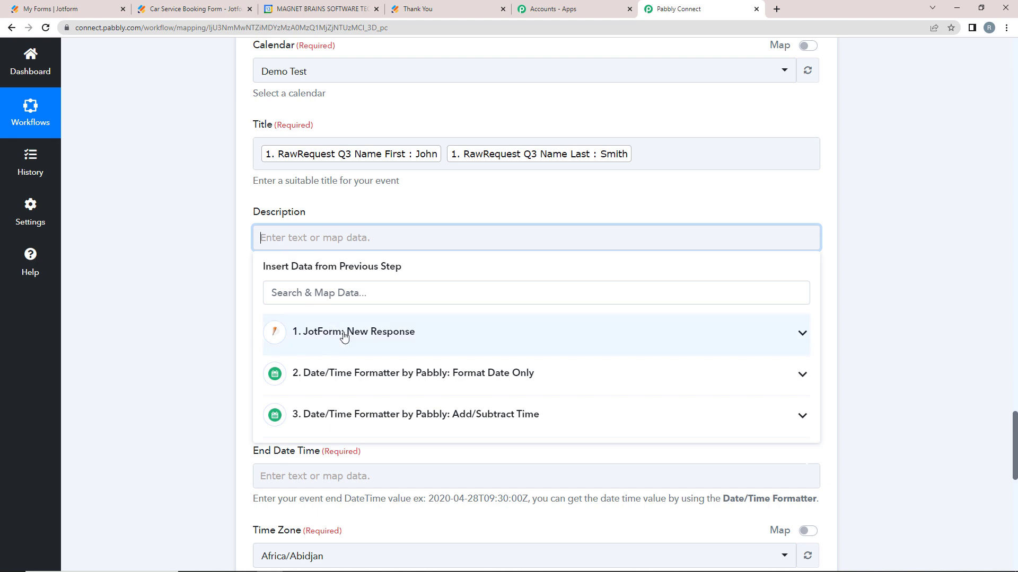
pyautogui.click(383, 342)
pyautogui.scroll(-3, 314, 454)
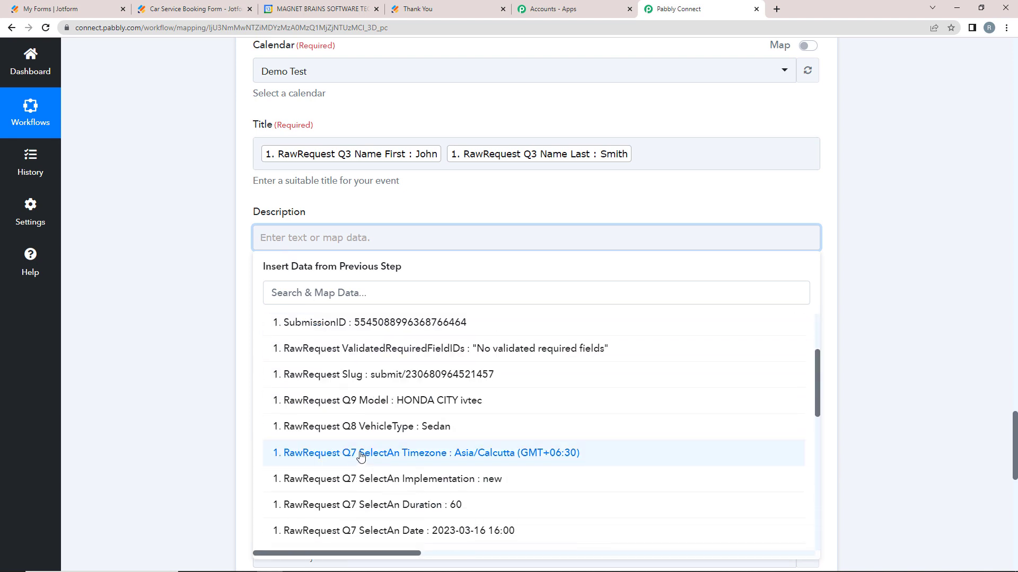
pyautogui.click(404, 432)
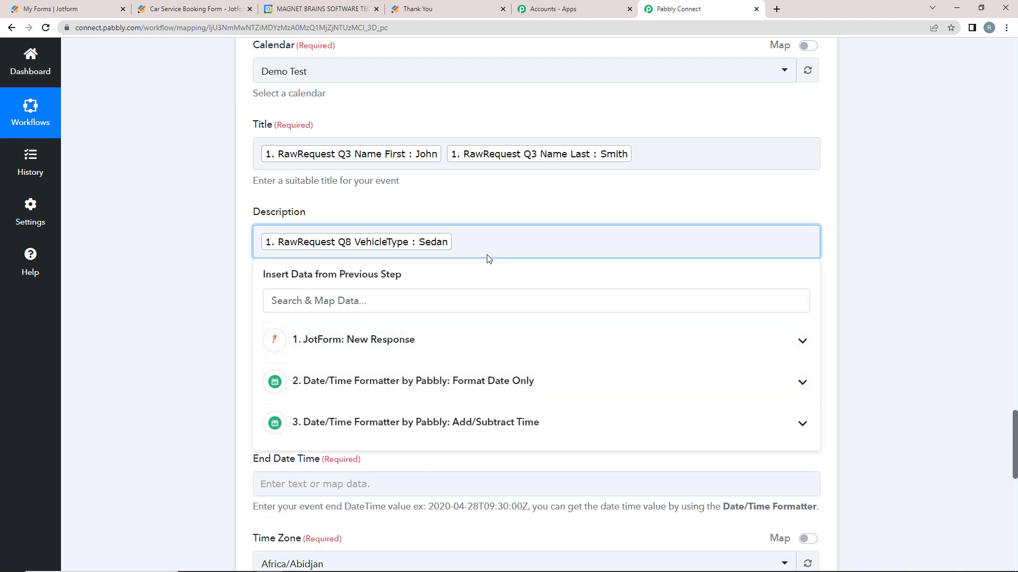
pyautogui.click(356, 341)
pyautogui.scroll(-2, 333, 455)
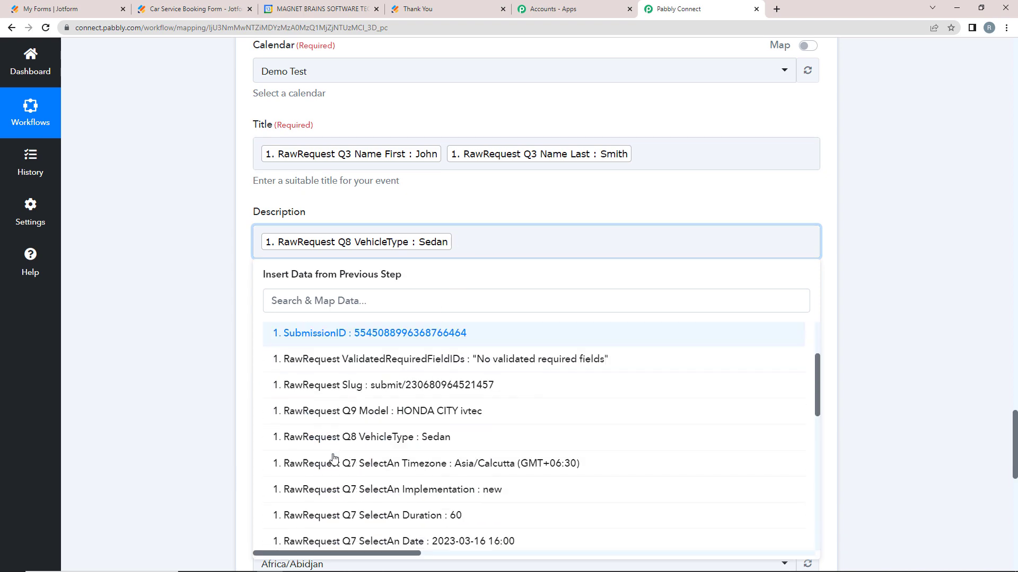
pyautogui.click(407, 411)
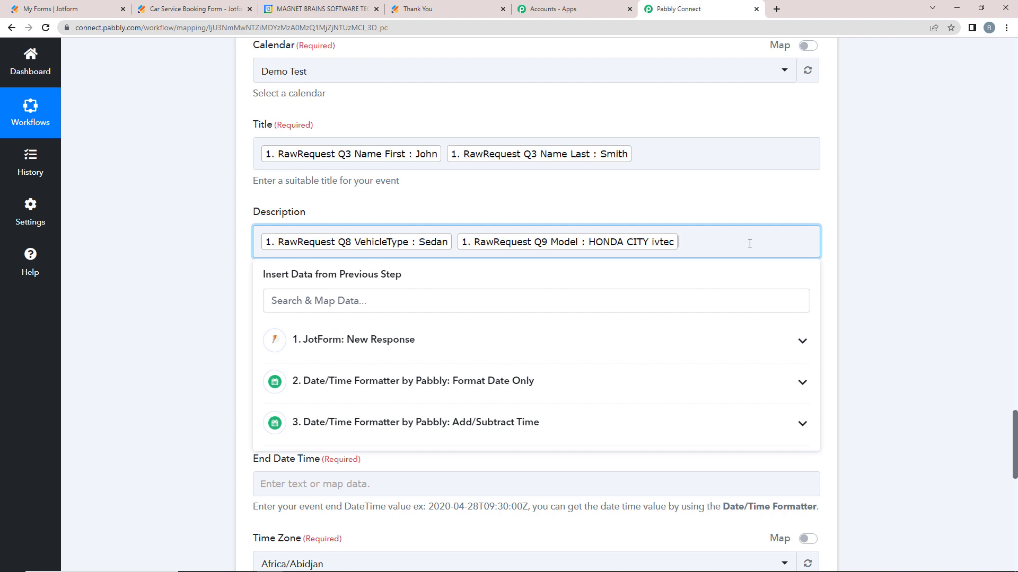
# Add the line "List of Services:-" to the description and map TypeOf 2, TypeOf 1 and TypeOf 0 beneath it on separate lines
pyautogui.press('Return')
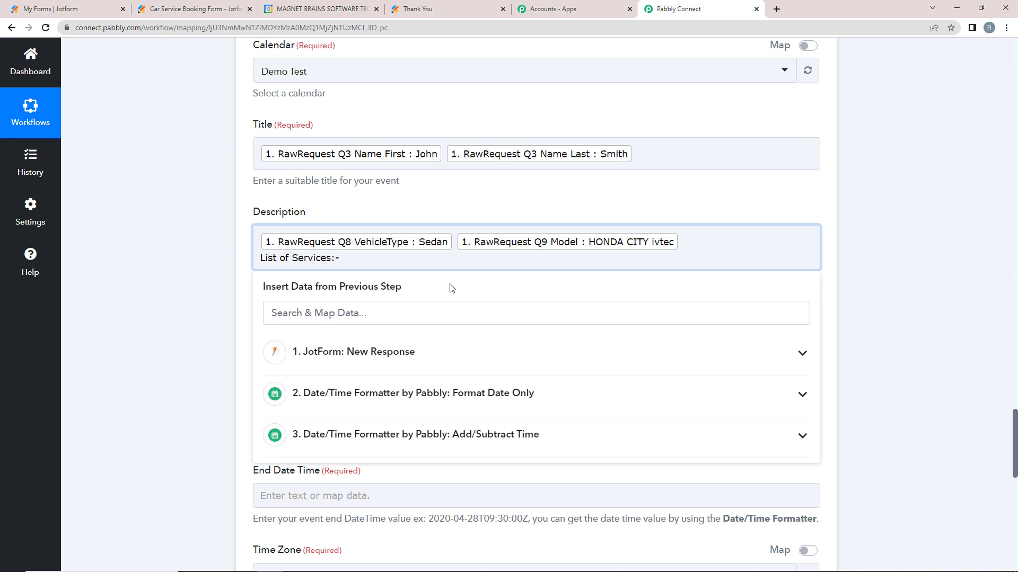
pyautogui.press('Return')
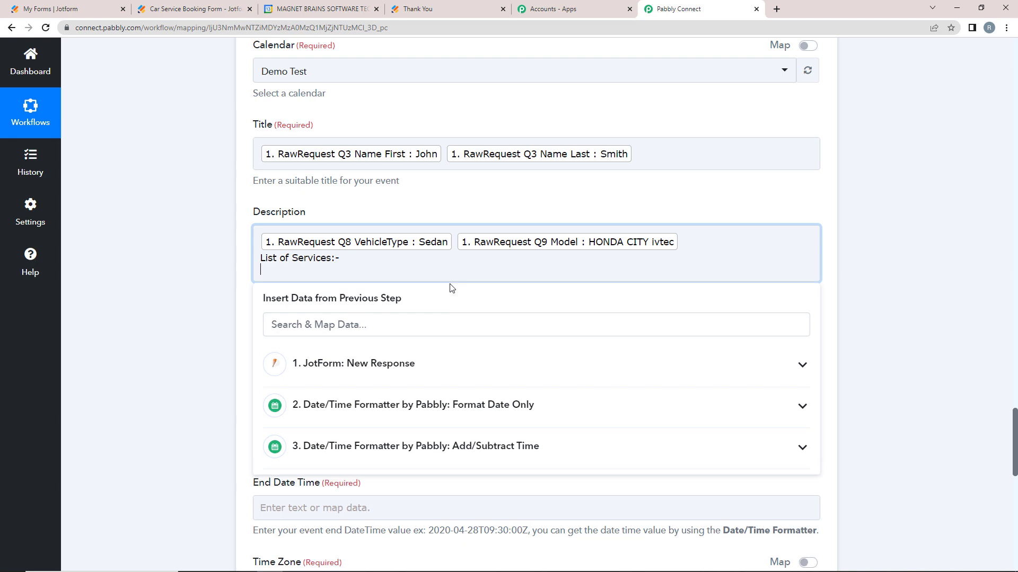
pyautogui.click(371, 365)
pyautogui.scroll(-7, 352, 456)
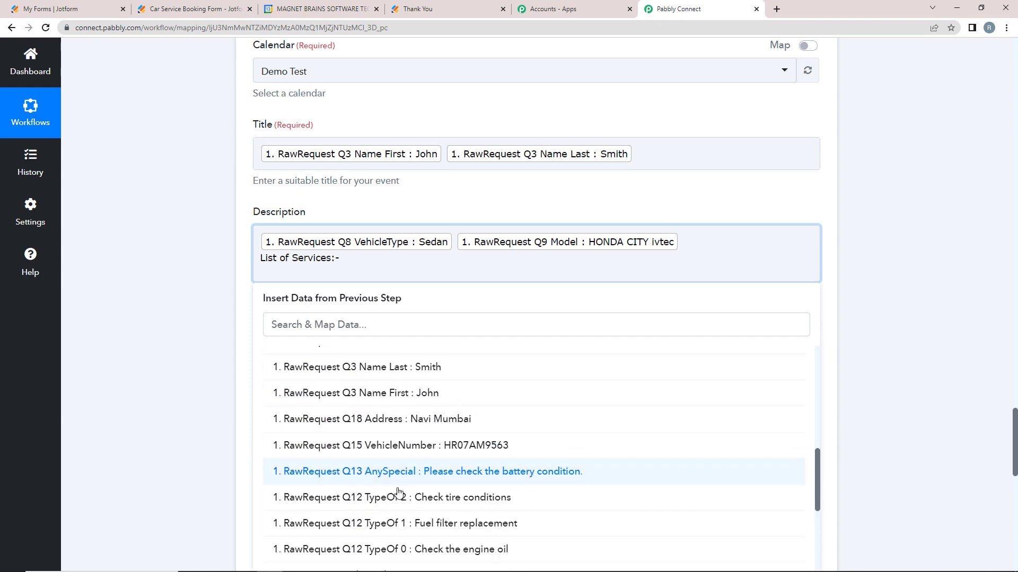
pyautogui.click(392, 556)
pyautogui.press('Return')
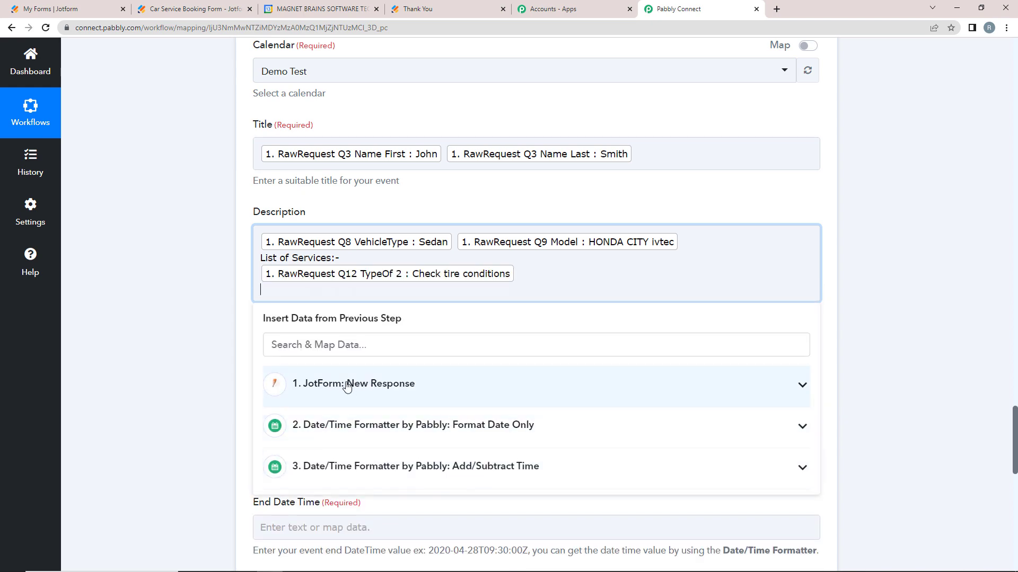
pyautogui.click(374, 388)
pyautogui.click(437, 419)
pyautogui.click(382, 390)
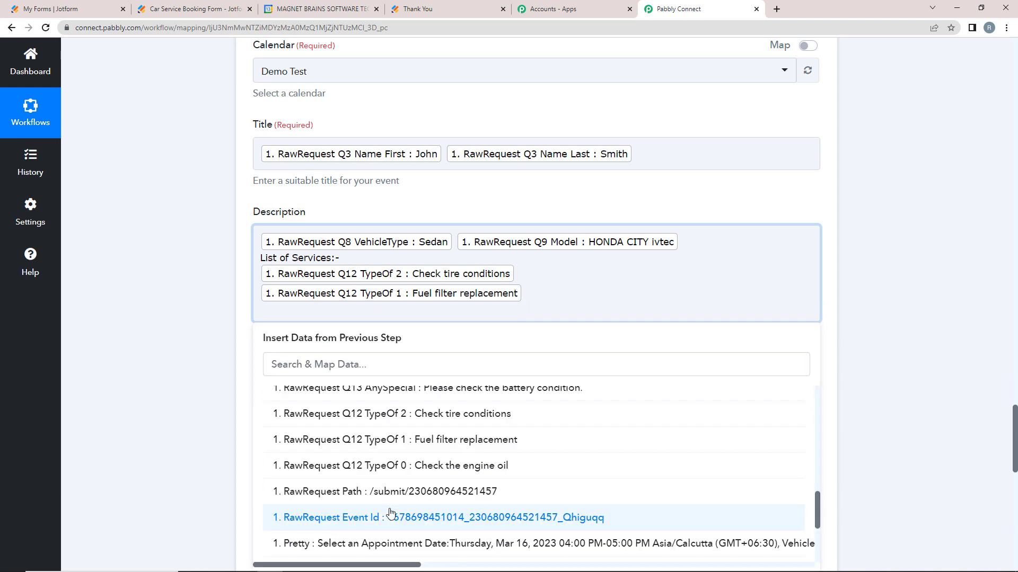
pyautogui.click(440, 466)
# Map the JotForm AnySpecial answer onto a new line below the services in the description
pyautogui.click(522, 426)
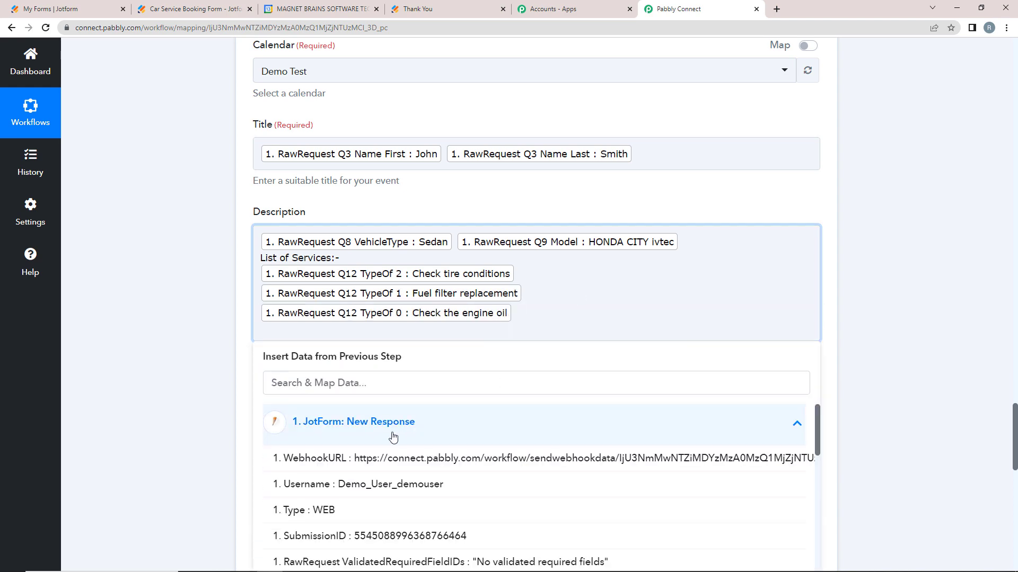
pyautogui.scroll(-2, 385, 487)
pyautogui.scroll(-3, 385, 485)
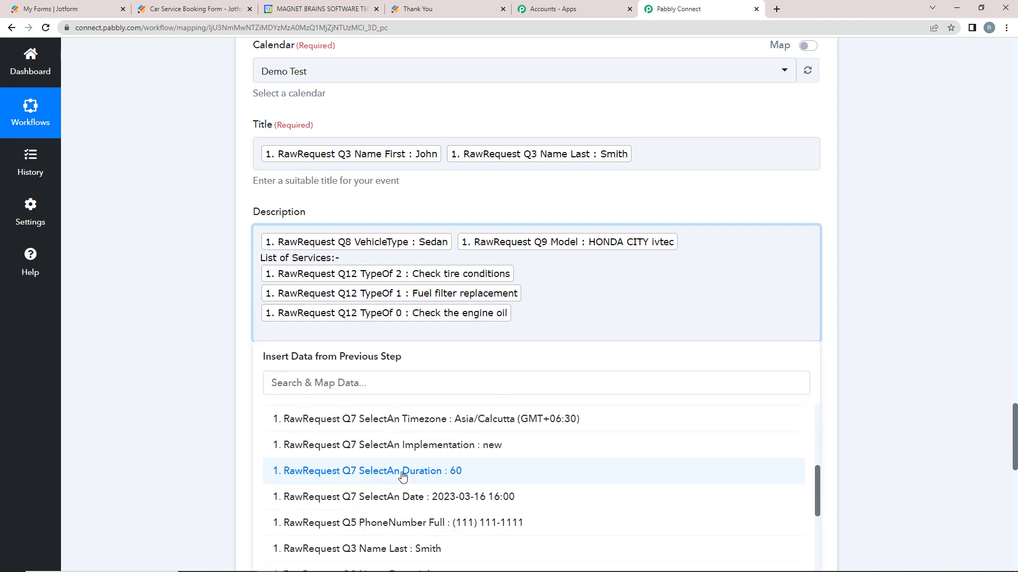
pyautogui.scroll(-5, 402, 476)
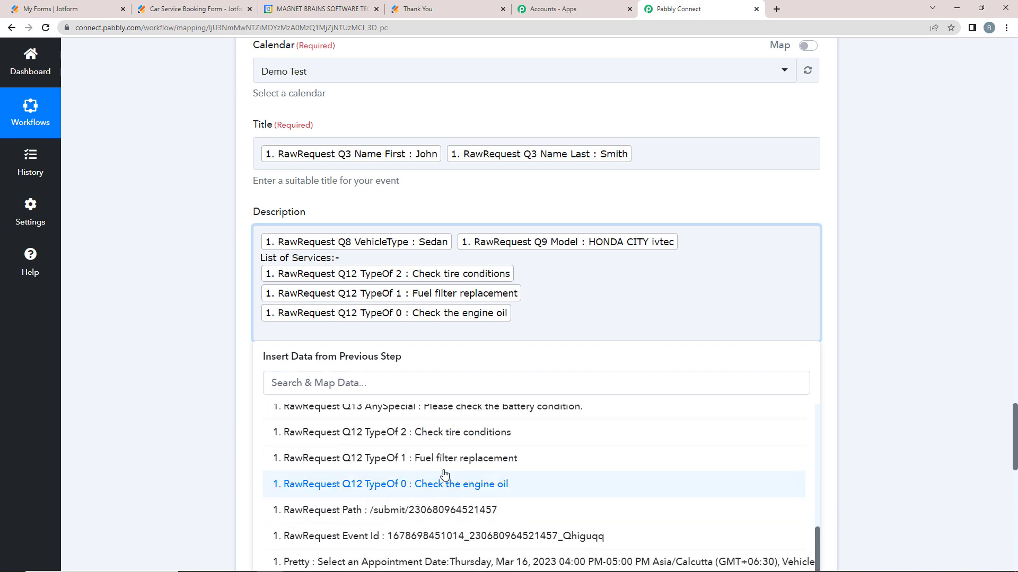
pyautogui.click(468, 407)
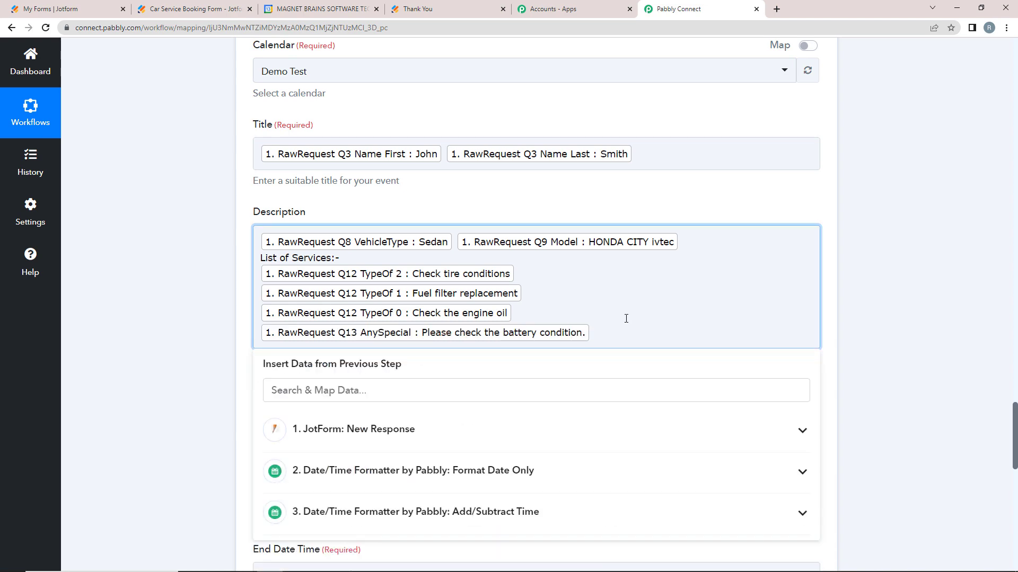
pyautogui.click(176, 297)
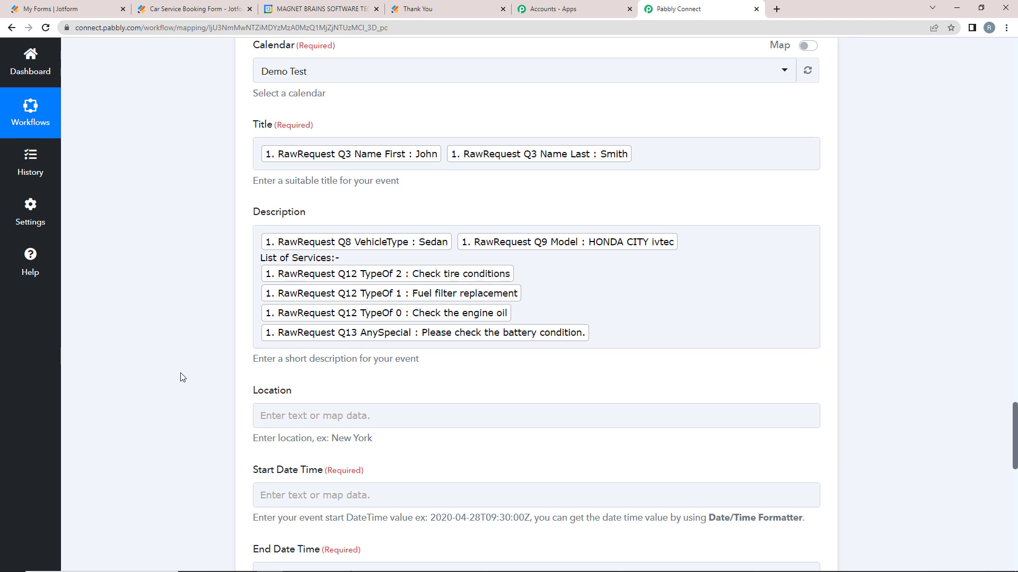
# Map the event location to the Q18 Address answer from the JotForm response
pyautogui.scroll(-2, 182, 375)
pyautogui.click(293, 292)
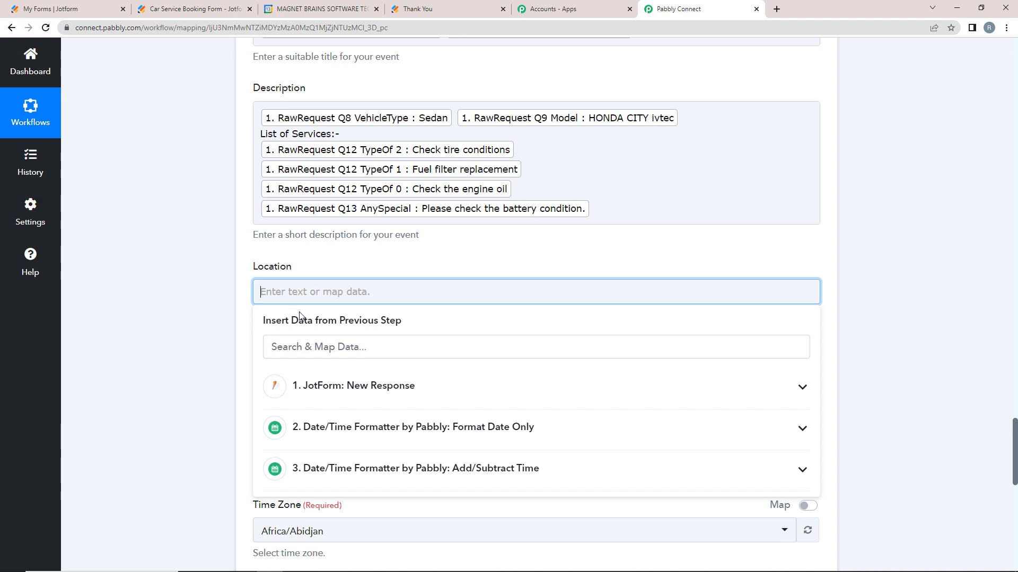
pyautogui.click(347, 393)
pyautogui.write('navi')
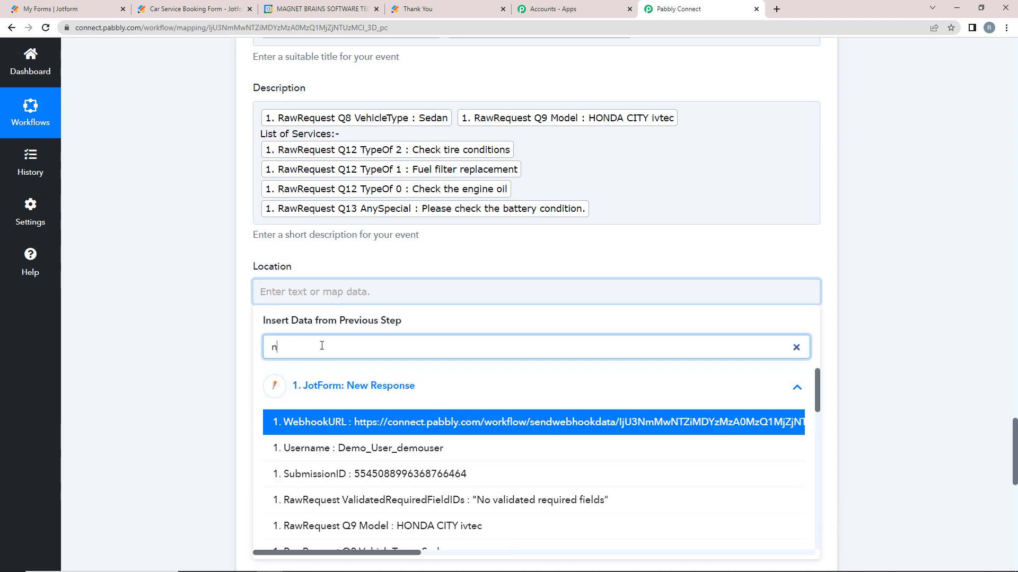
pyautogui.press('Return')
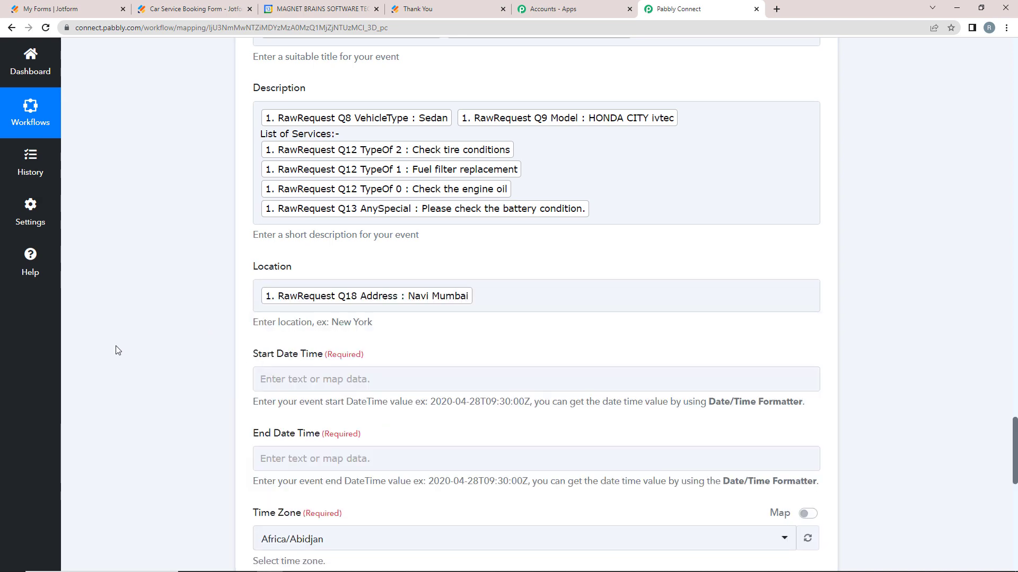
# Map Start Date Time to the Result of the Format Date Only step
pyautogui.scroll(-2, 617, 254)
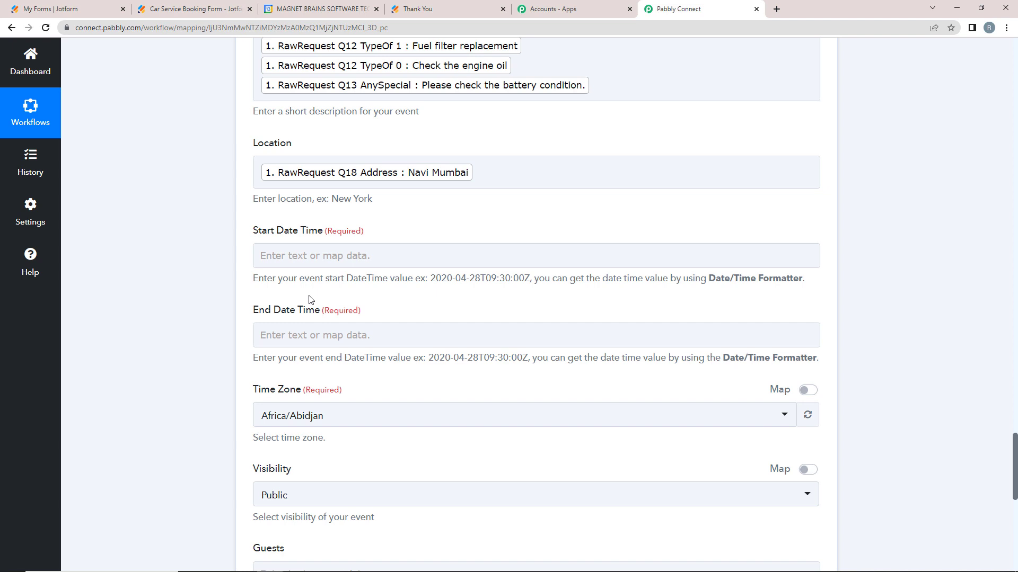
pyautogui.click(277, 260)
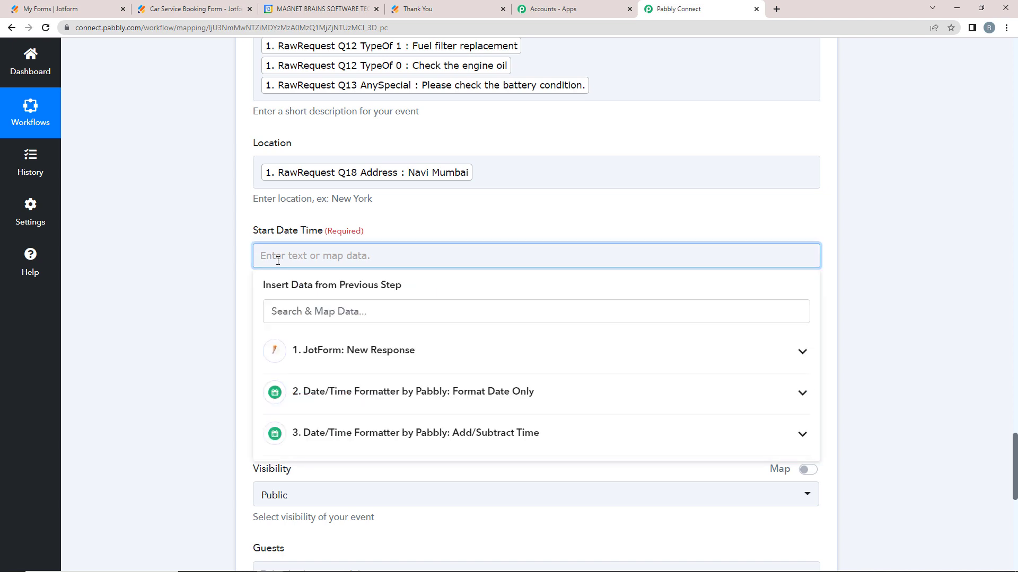
pyautogui.click(351, 391)
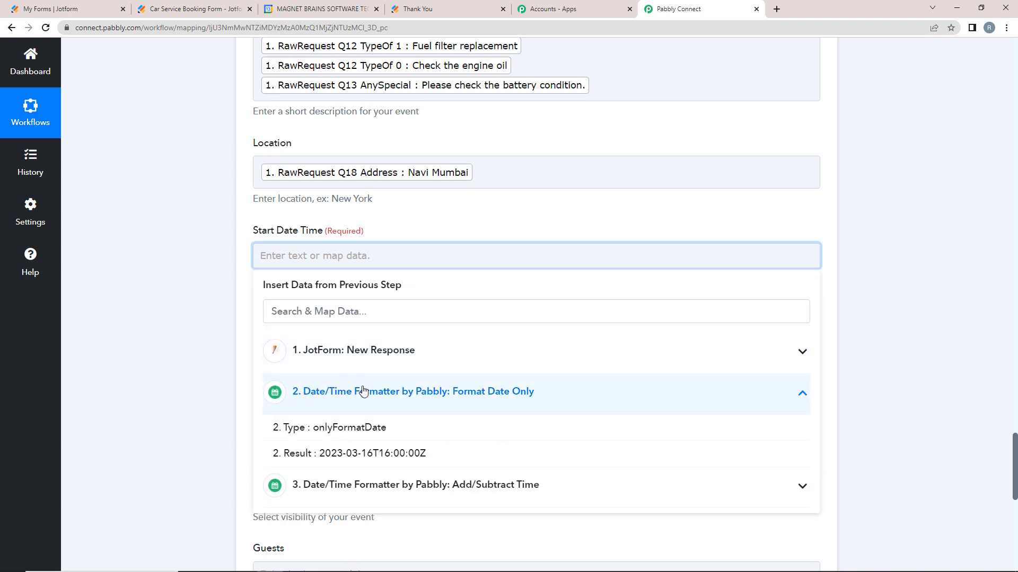
pyautogui.click(367, 454)
pyautogui.click(244, 292)
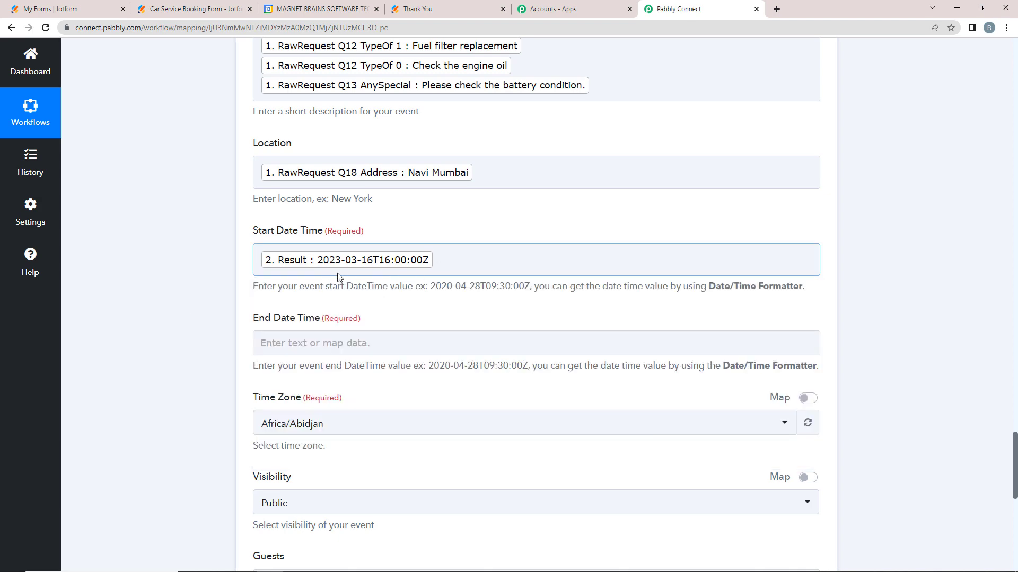
# Map End Date Time to the Result of the Add/Subtract Time step
pyautogui.scroll(-2, 107, 311)
pyautogui.click(371, 219)
pyautogui.click(350, 398)
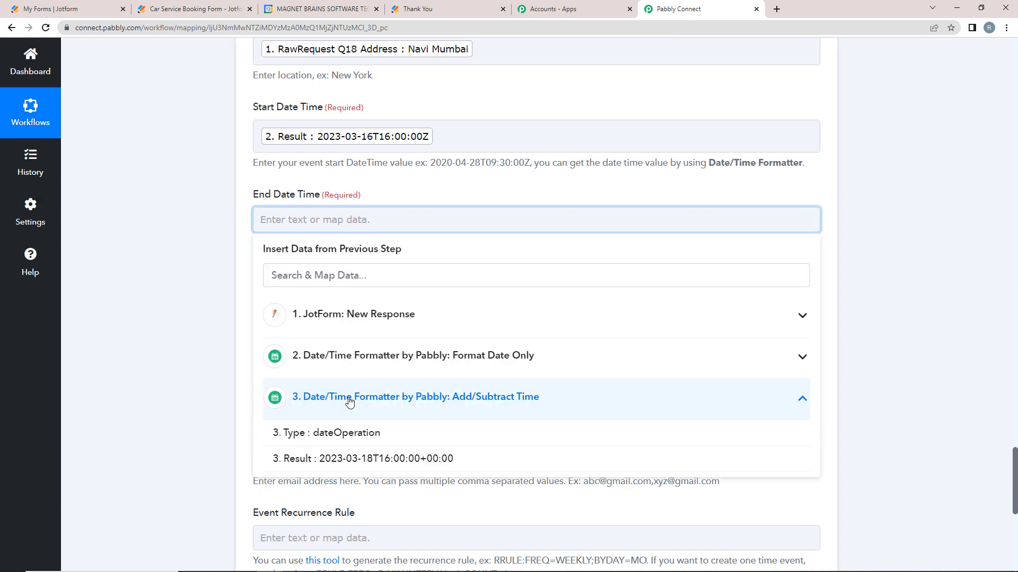
pyautogui.click(371, 459)
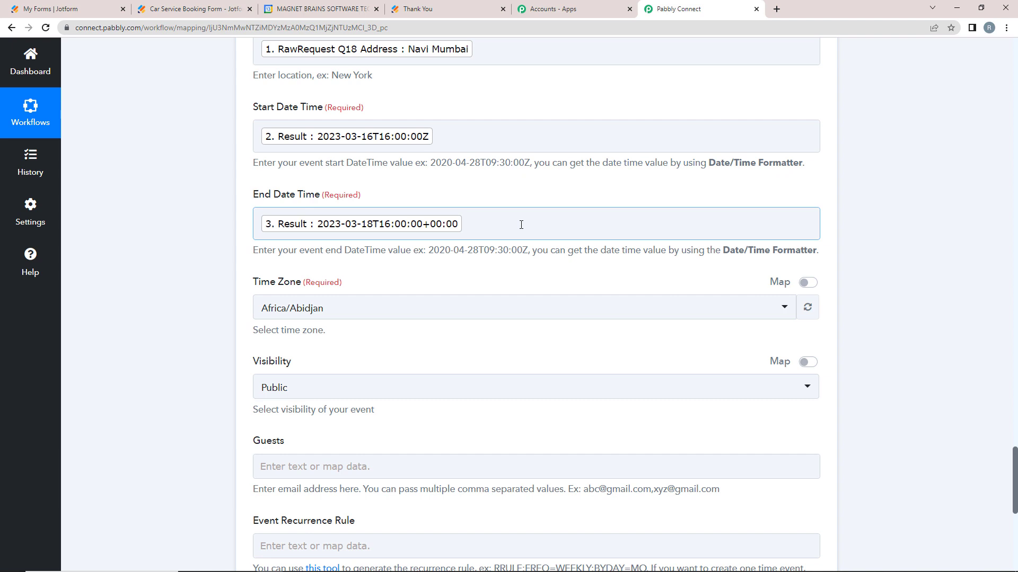
# Set the calendar event's time zone to Etc/UTC and its visibility to Public
pyautogui.click(316, 310)
pyautogui.write('utc')
pyautogui.press('Return')
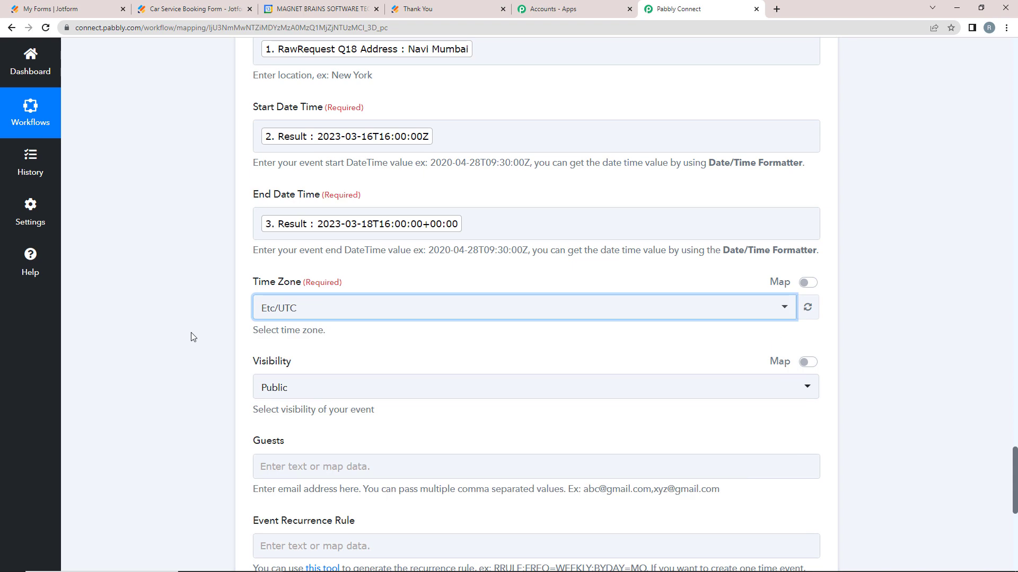
pyautogui.scroll(-3, 192, 337)
pyautogui.click(274, 264)
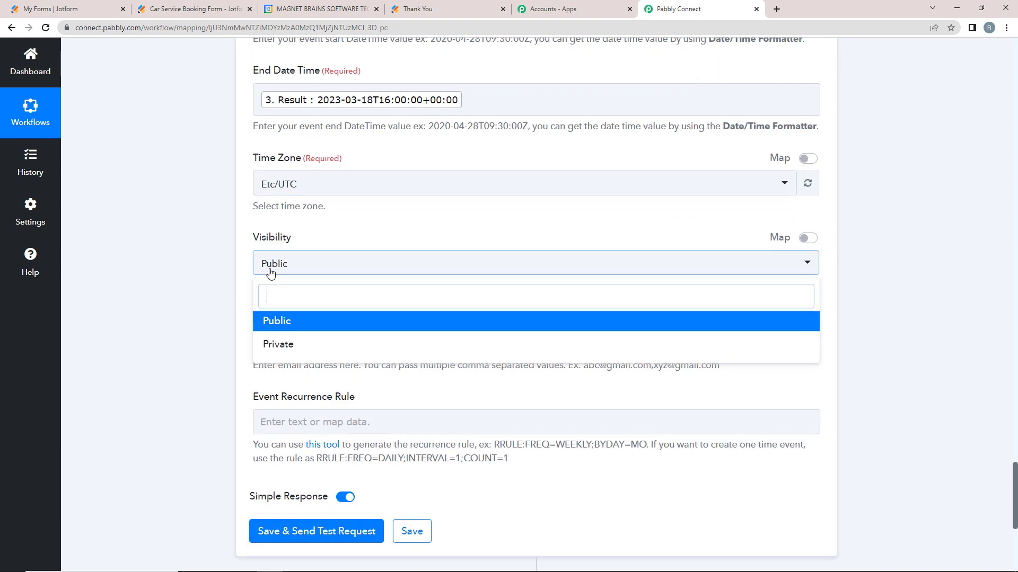
pyautogui.click(275, 322)
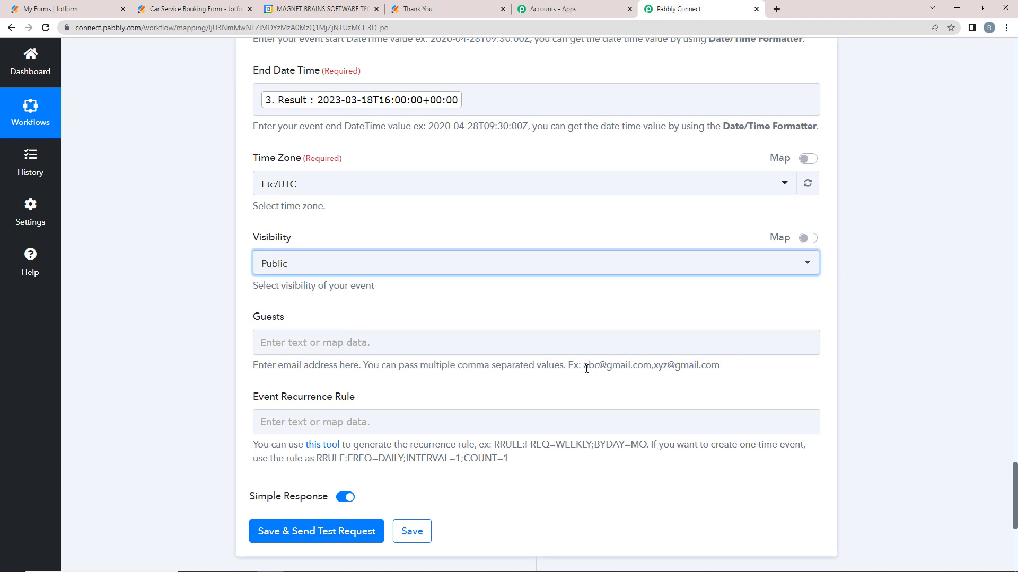
# Save the Google Calendar action without guests or a recurrence rule, send a test request, and check the response status
pyautogui.moveTo(586, 368); pyautogui.dragTo(719, 366)
pyautogui.click(586, 404)
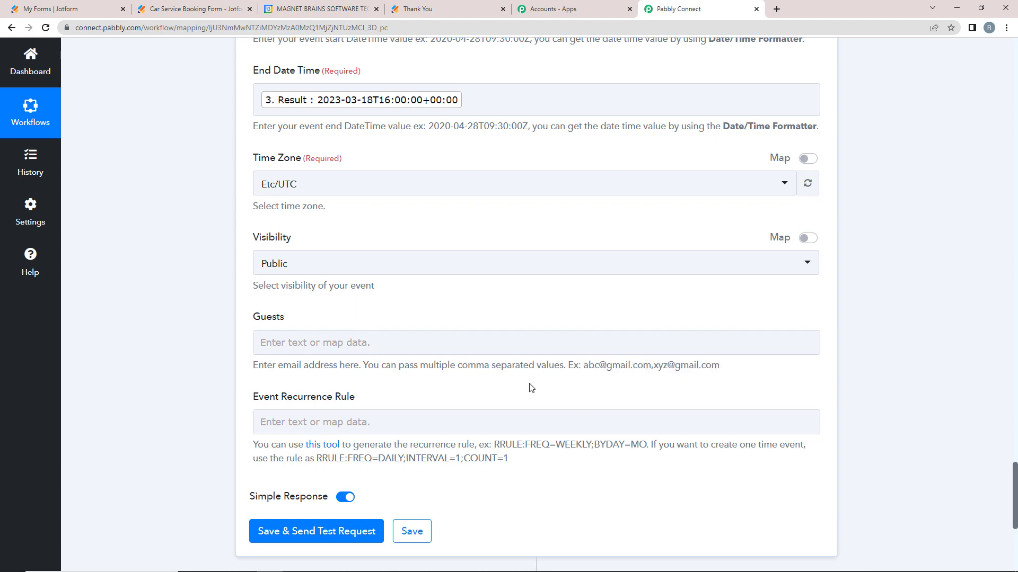
pyautogui.scroll(-3, 216, 406)
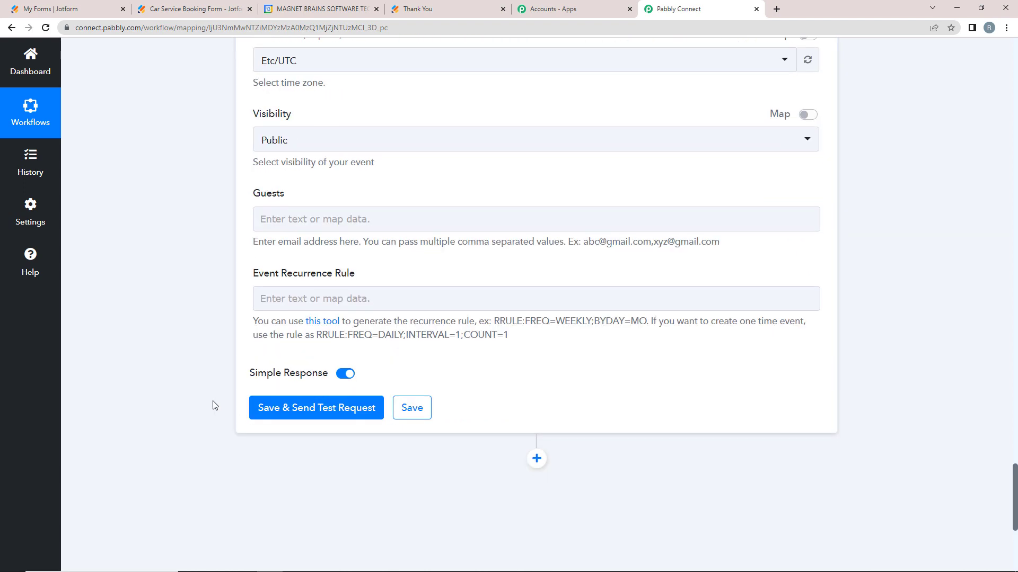
pyautogui.scroll(5, 211, 228)
pyautogui.scroll(-5, 145, 259)
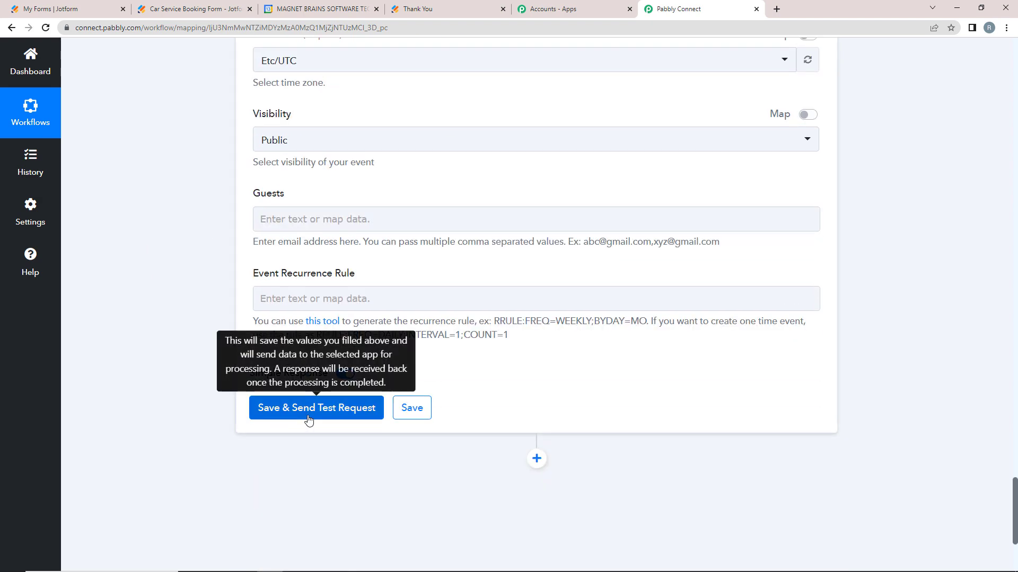
pyautogui.click(275, 409)
pyautogui.scroll(5, 374, 151)
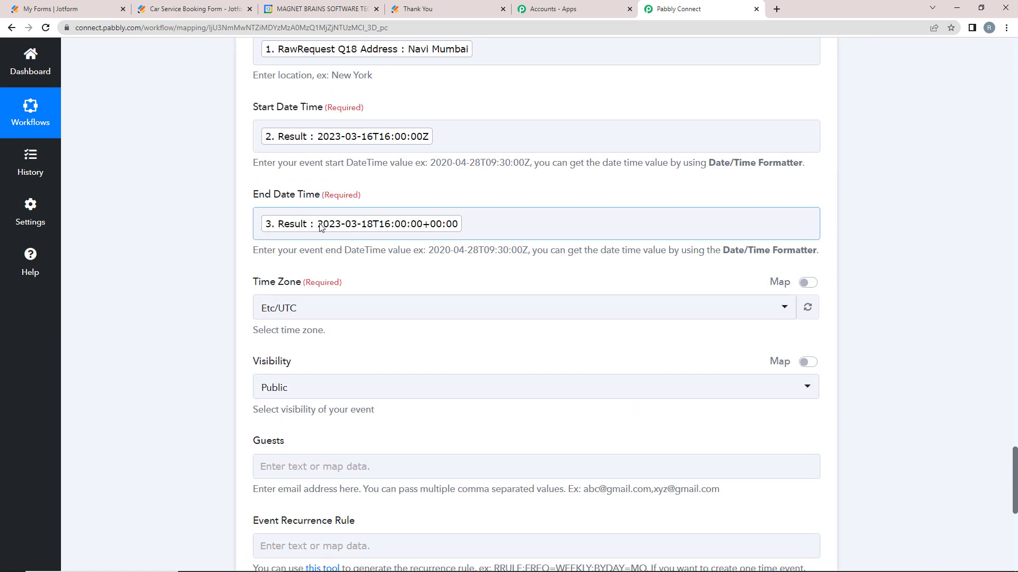
pyautogui.scroll(-3, 113, 290)
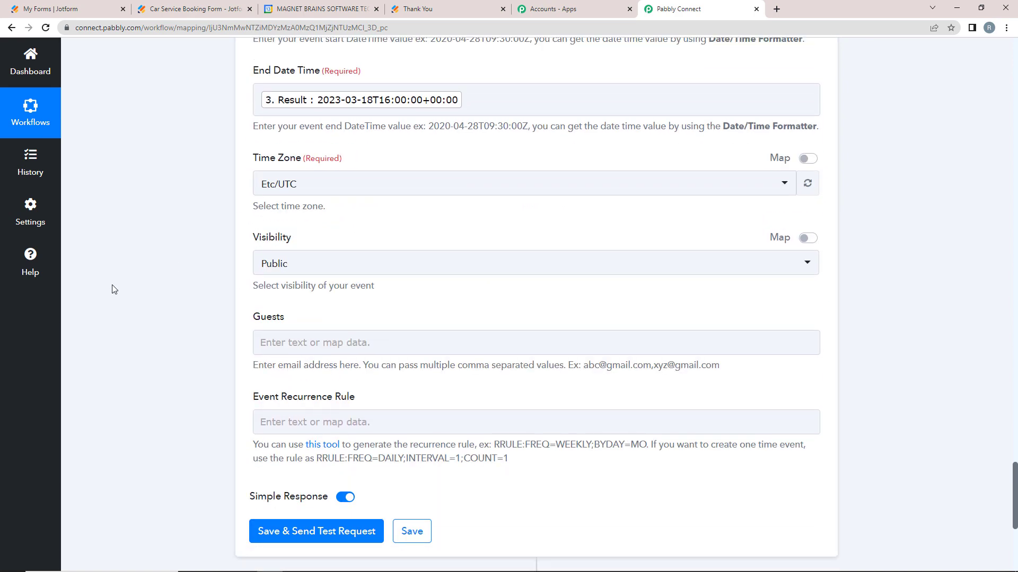
pyautogui.scroll(-3, 113, 289)
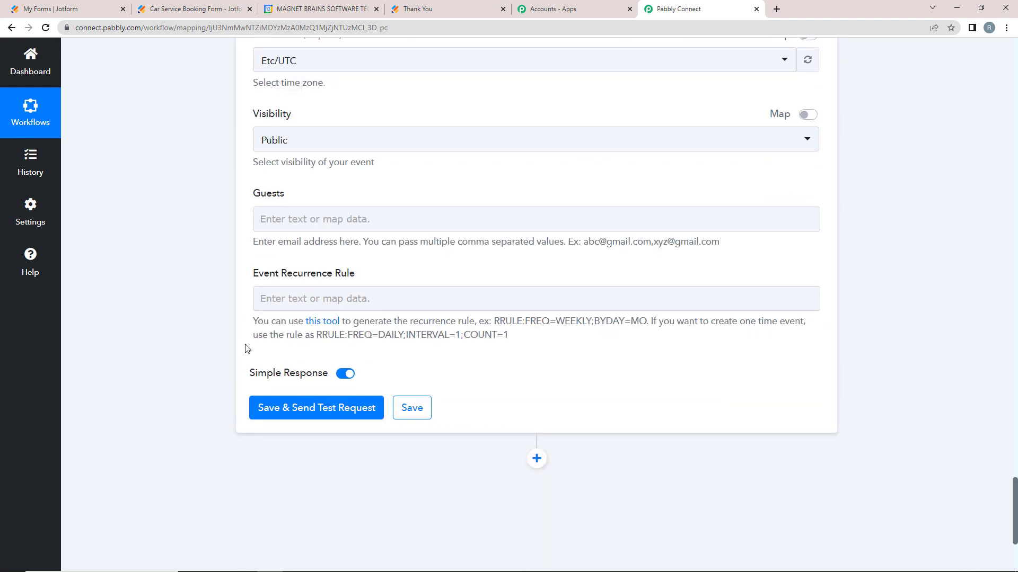
pyautogui.click(256, 409)
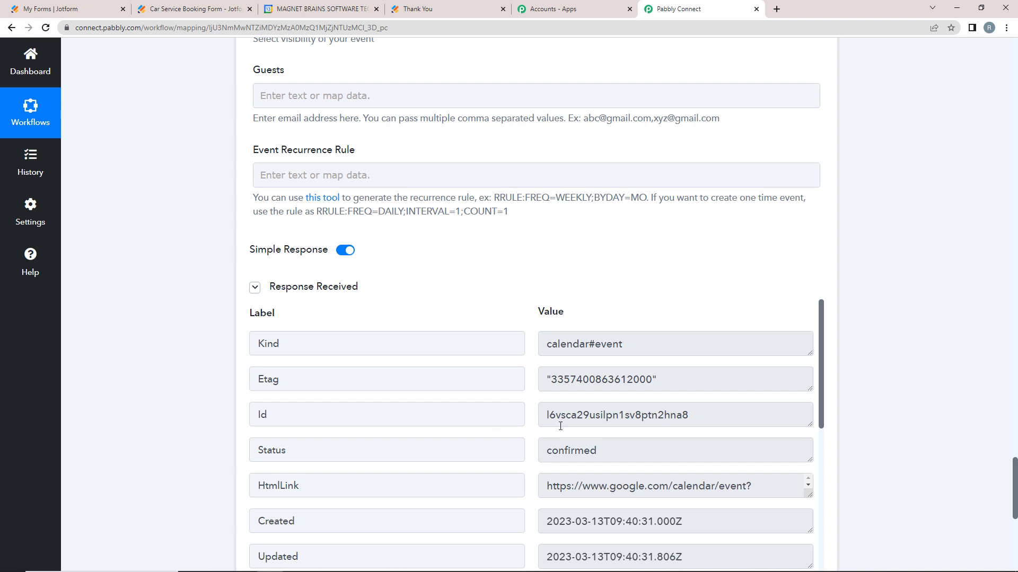
pyautogui.click(637, 452)
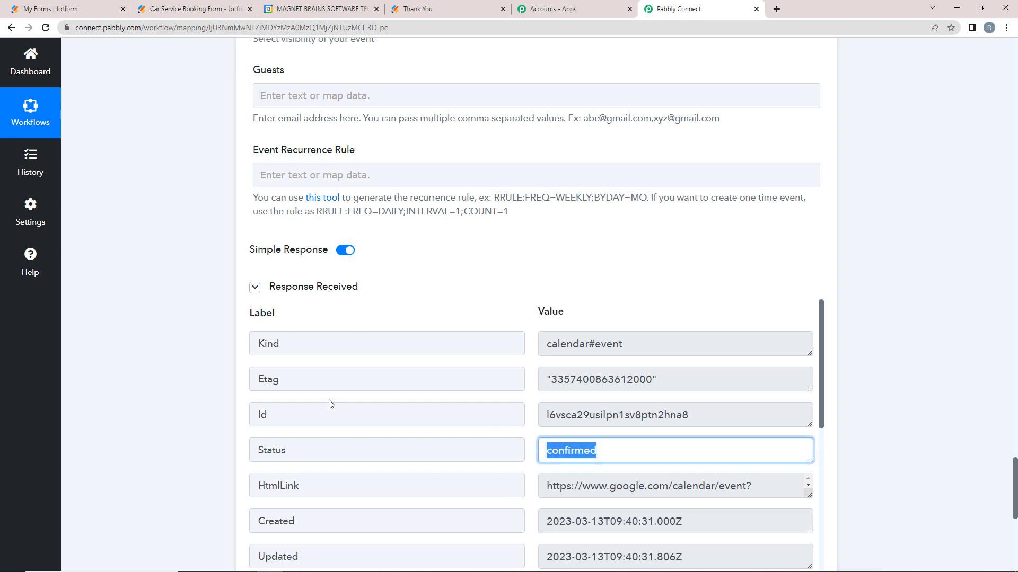
# Switch to Google Calendar and open the event on March 16, 2023 to check its dates, location and service description
pyautogui.click(313, 8)
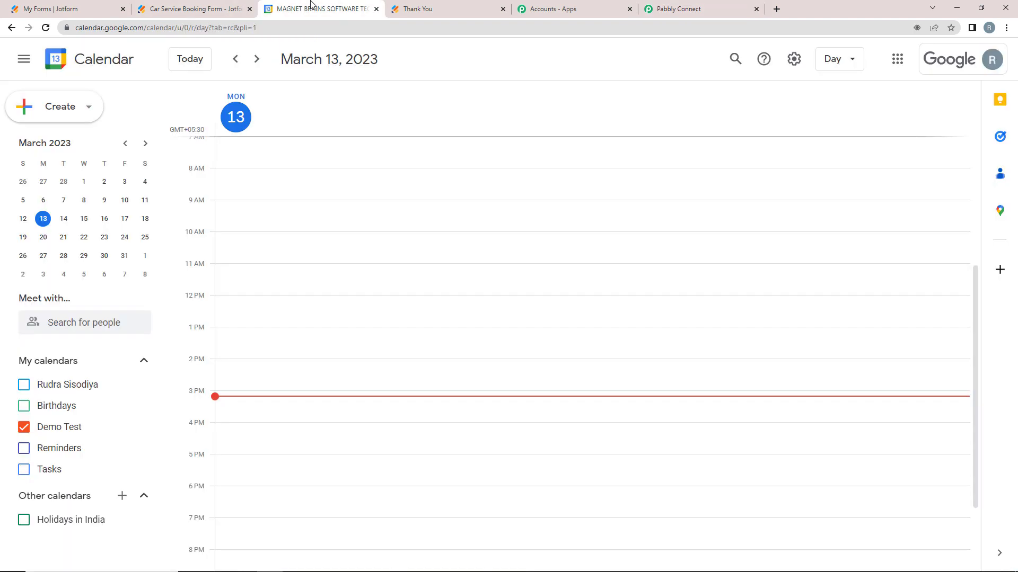
pyautogui.click(105, 219)
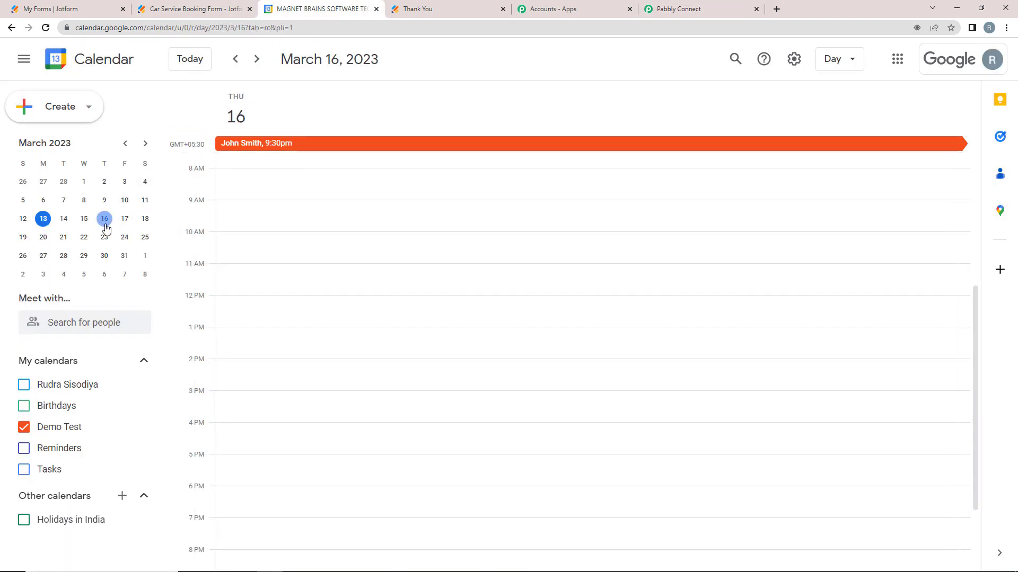
pyautogui.click(295, 145)
pyautogui.moveTo(470, 215); pyautogui.dragTo(707, 229)
pyautogui.click(560, 233)
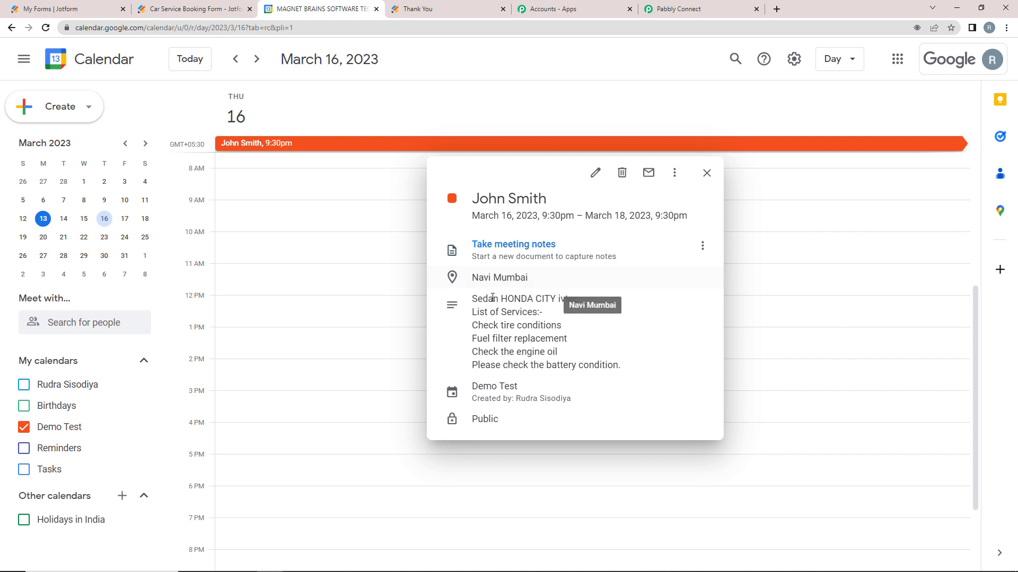
pyautogui.moveTo(473, 298); pyautogui.dragTo(644, 343)
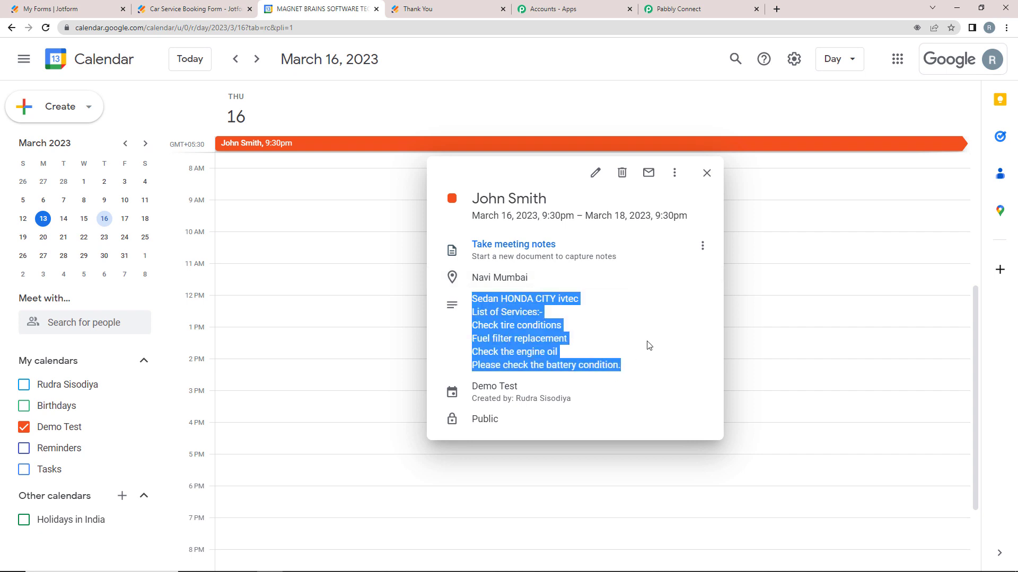
pyautogui.click(494, 313)
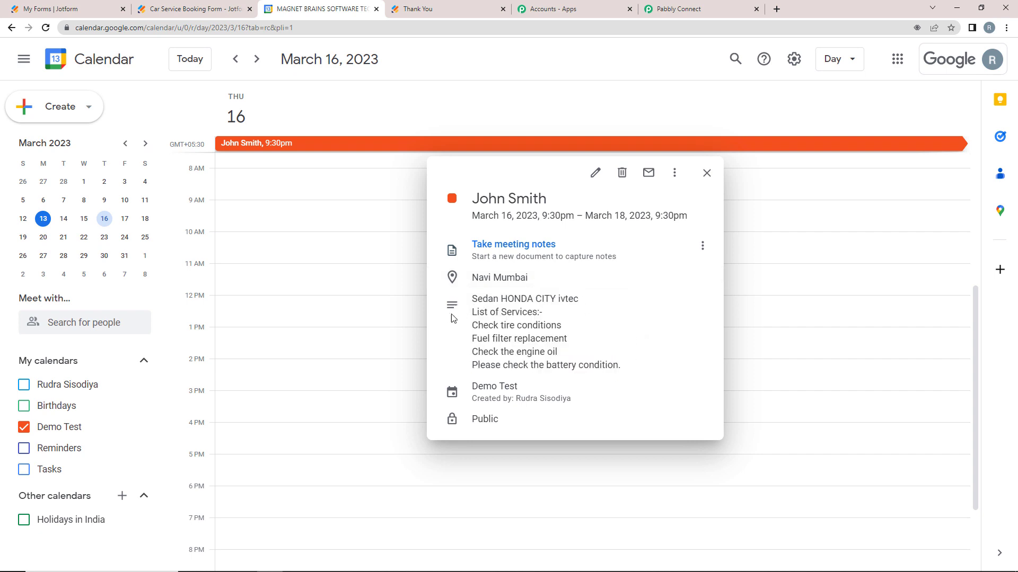
pyautogui.moveTo(473, 325); pyautogui.dragTo(636, 371)
pyautogui.click(647, 324)
# Switch back to the Pabbly Connect workflow and collapse its trigger and action steps to review the whole sequence
pyautogui.click(565, 8)
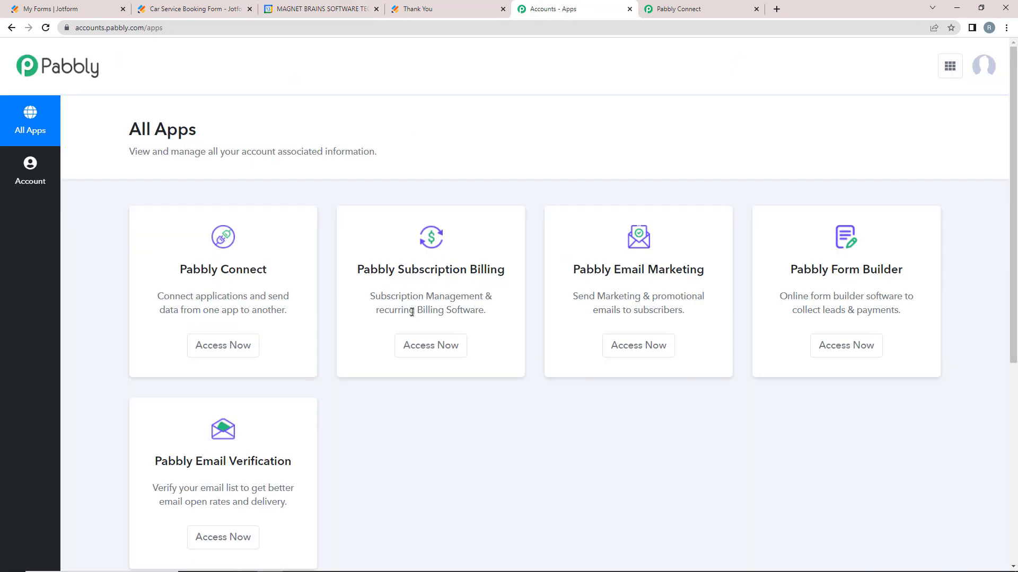
pyautogui.click(678, 8)
pyautogui.scroll(15, 530, 319)
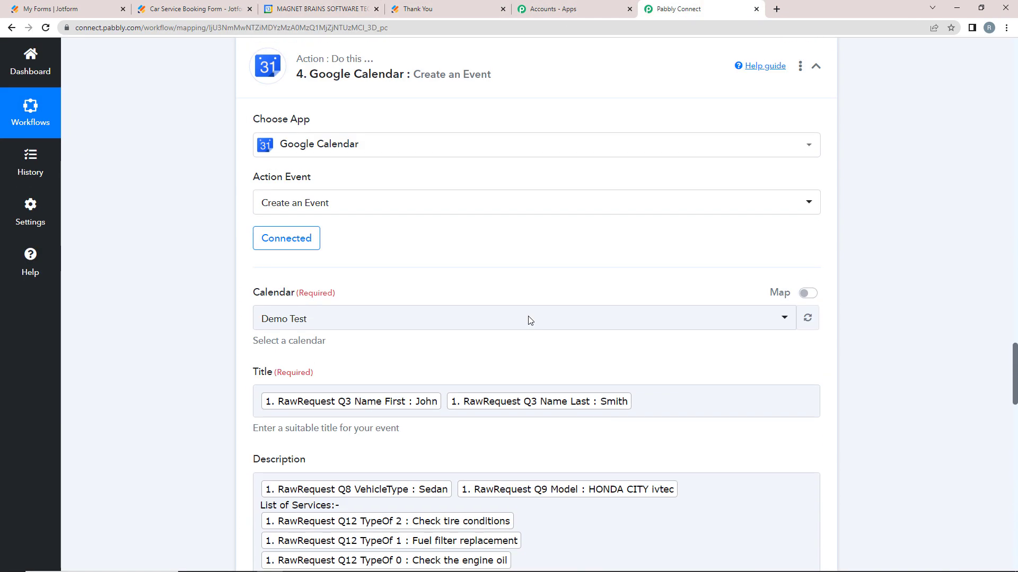
pyautogui.scroll(20, 528, 320)
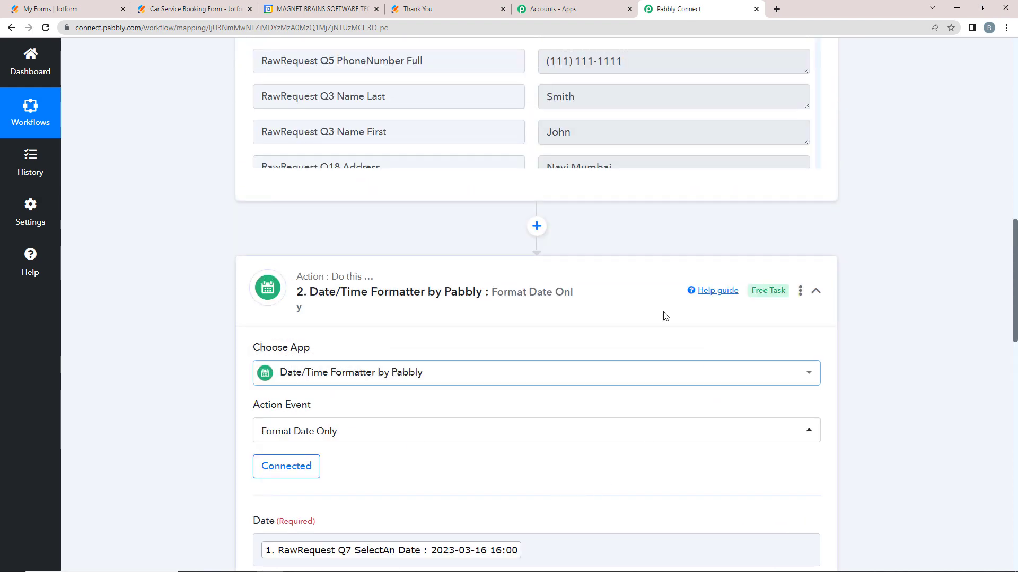
pyautogui.click(638, 295)
pyautogui.scroll(15, 492, 213)
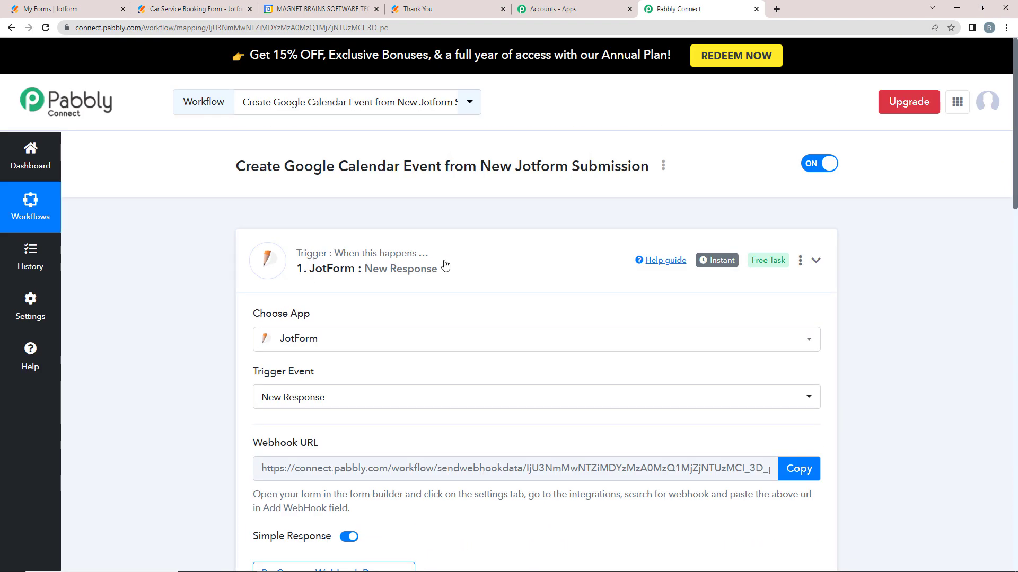
pyautogui.click(443, 267)
pyautogui.scroll(-3, 118, 334)
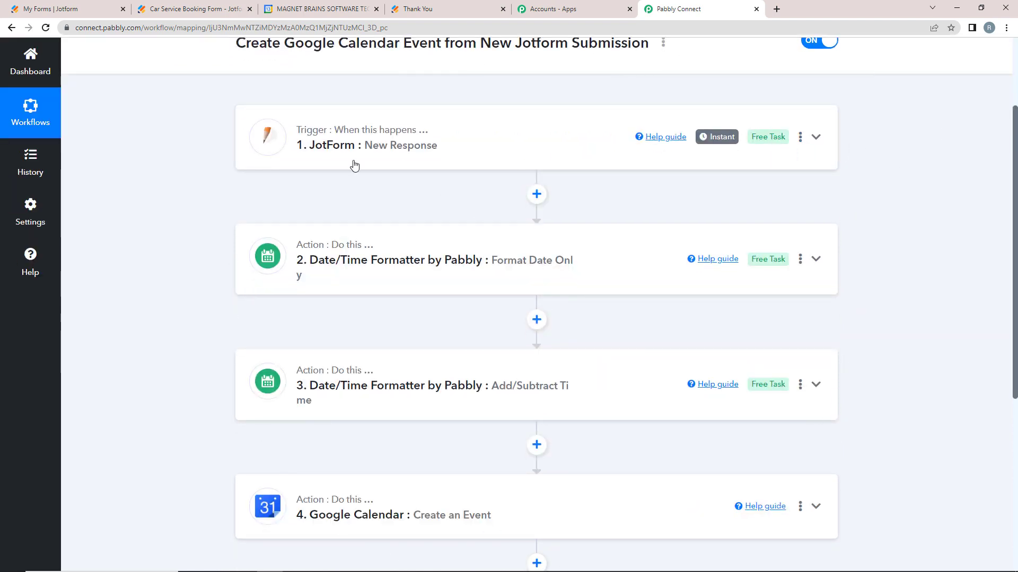
pyautogui.click(79, 8)
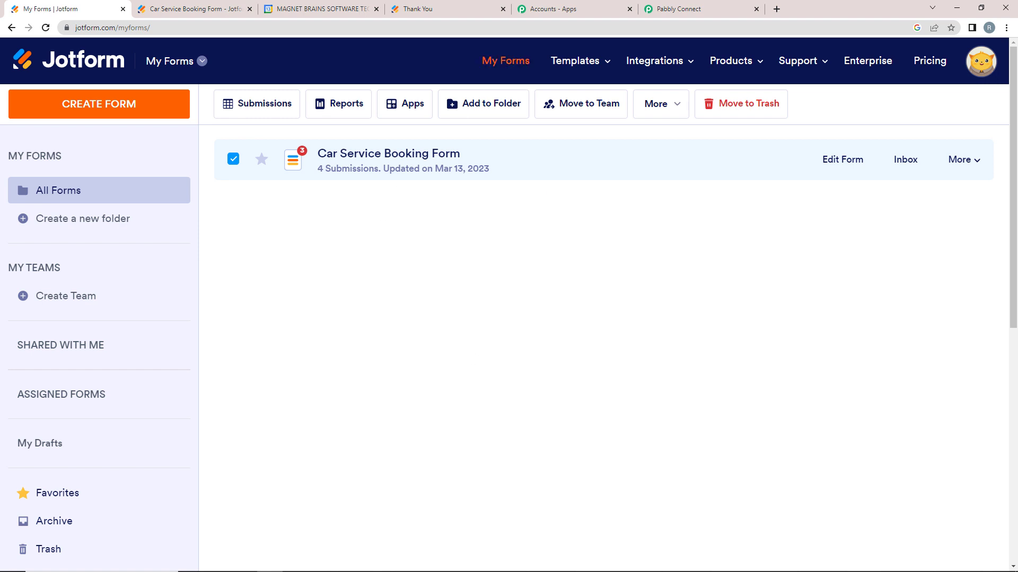
pyautogui.click(737, 9)
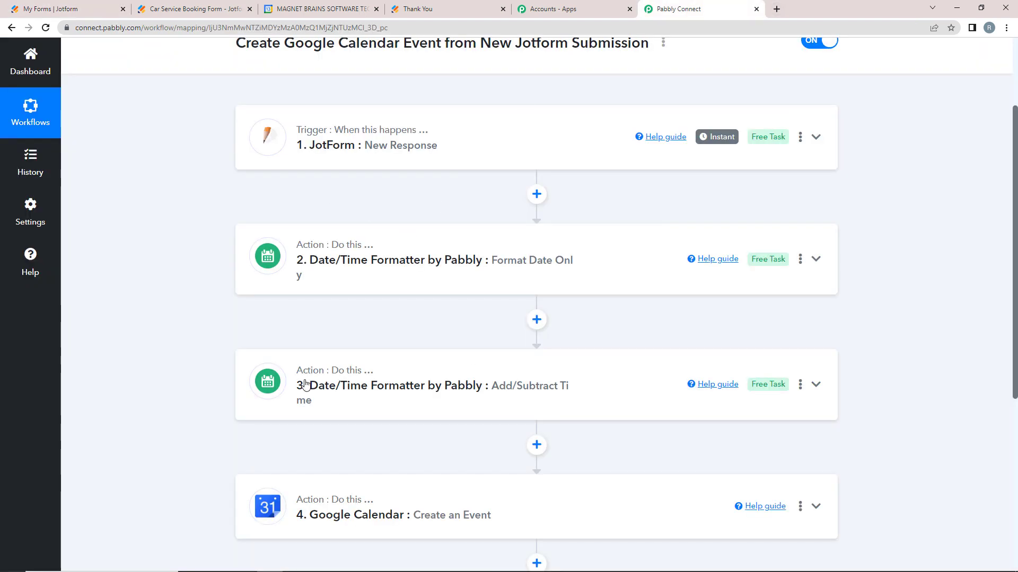